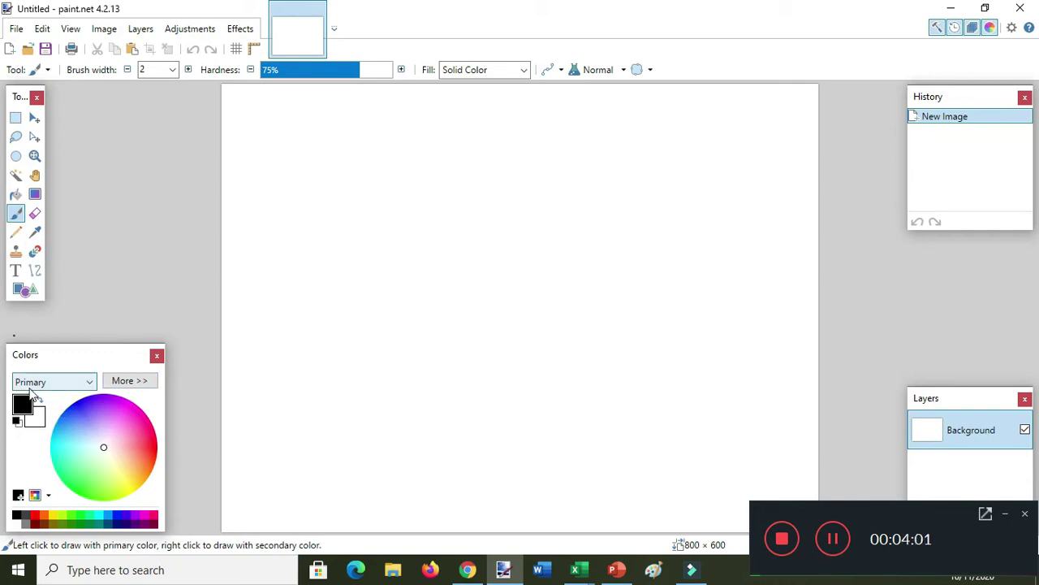
Examine the primary and secondary color options without changing the black and white colors
left_click(89, 382)
left_click(51, 396)
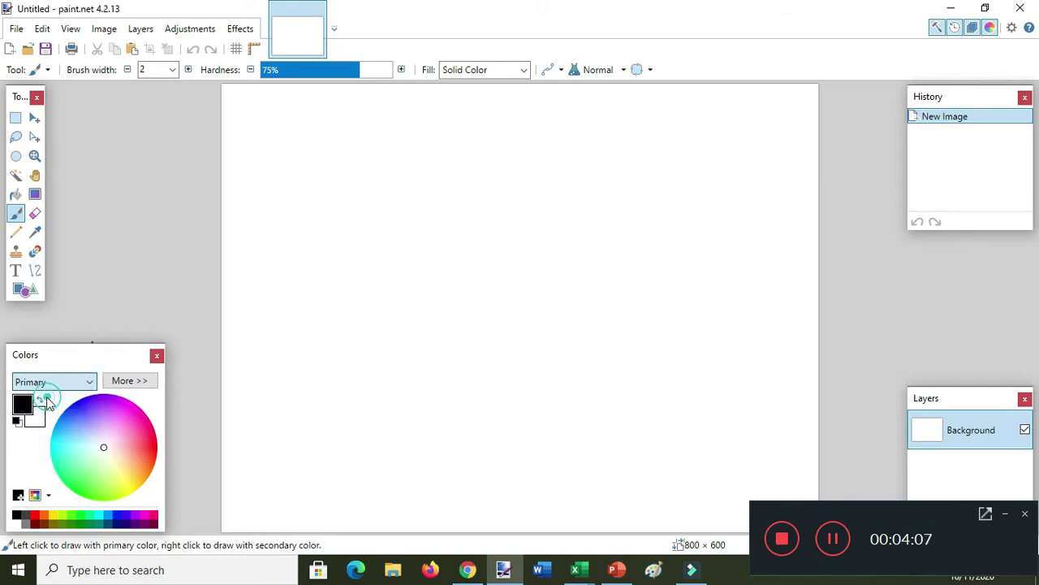
left_click(91, 382)
left_click(36, 411)
left_click(91, 382)
left_click(51, 397)
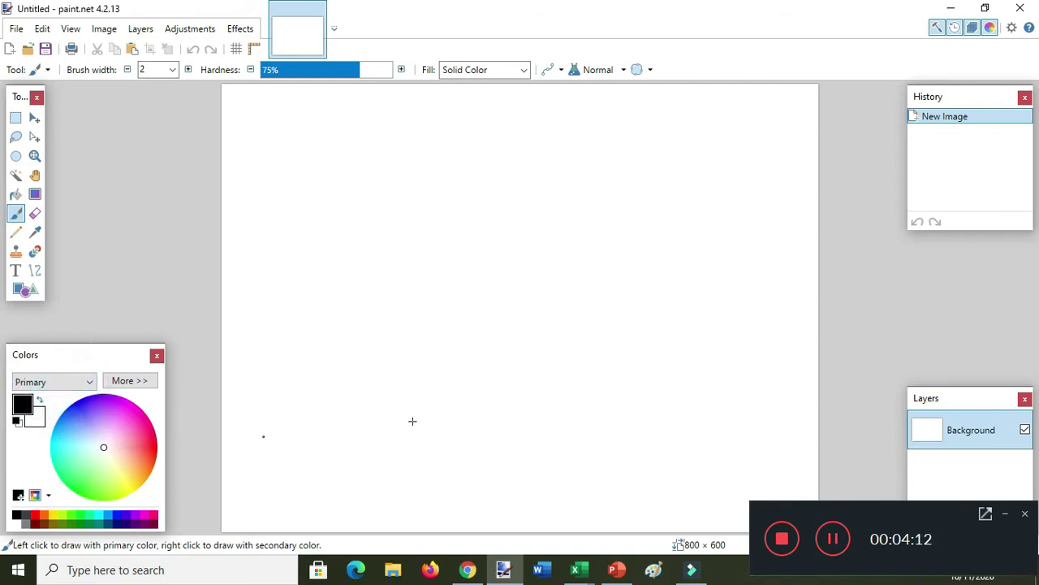
left_click(22, 405)
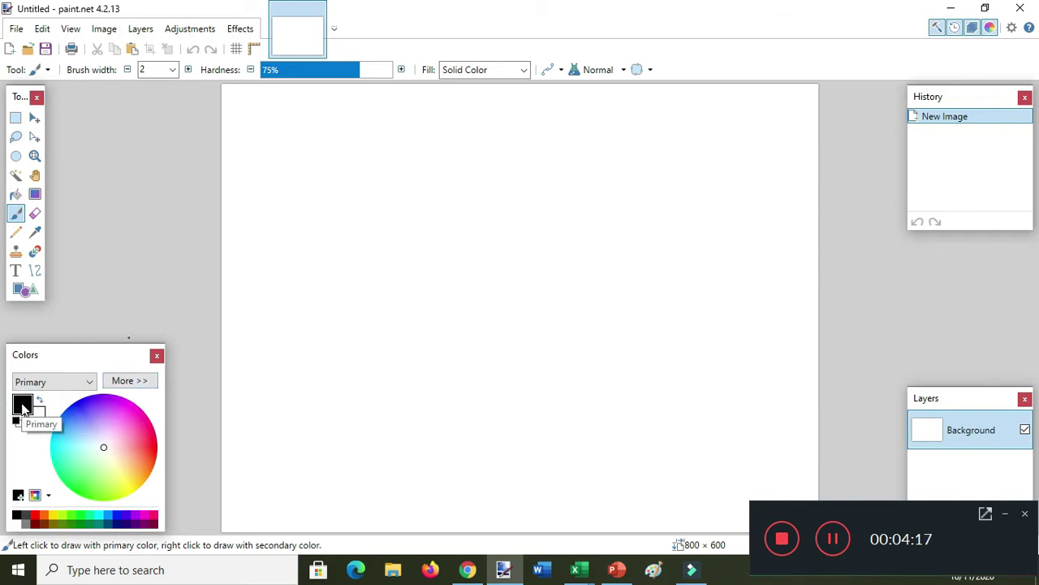
left_click(22, 406)
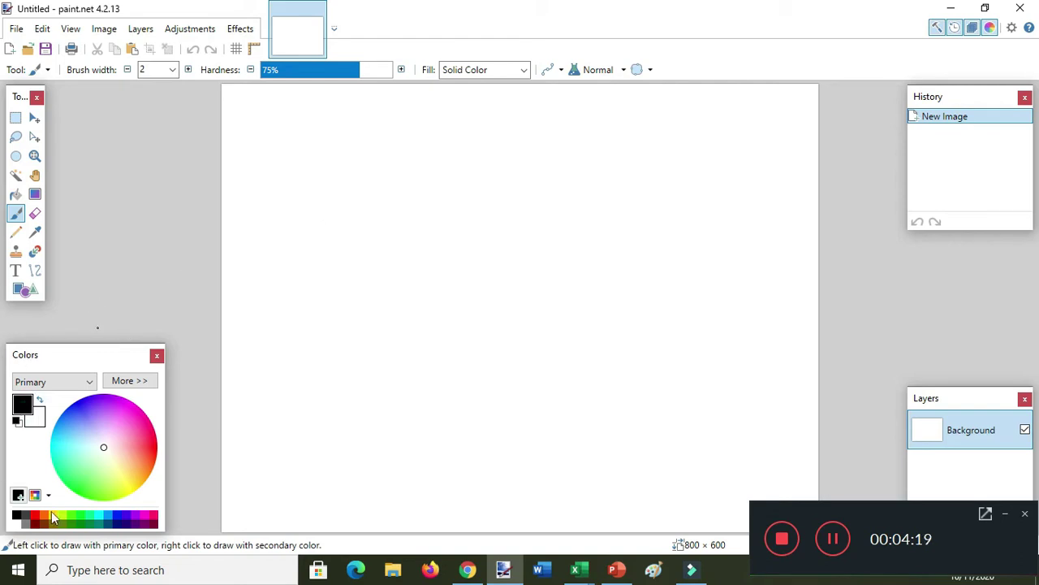
left_click(23, 406)
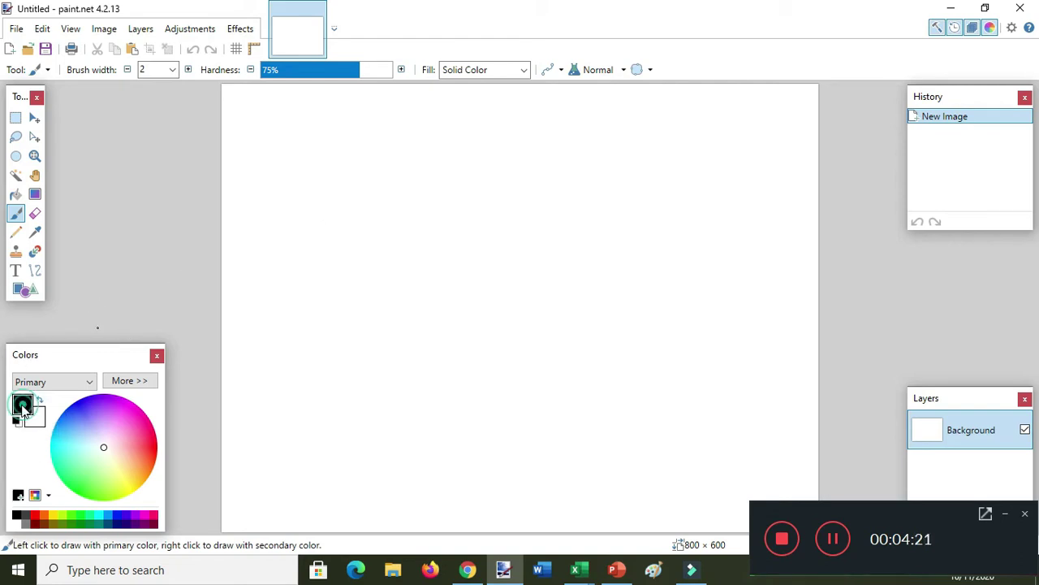
left_click(39, 424)
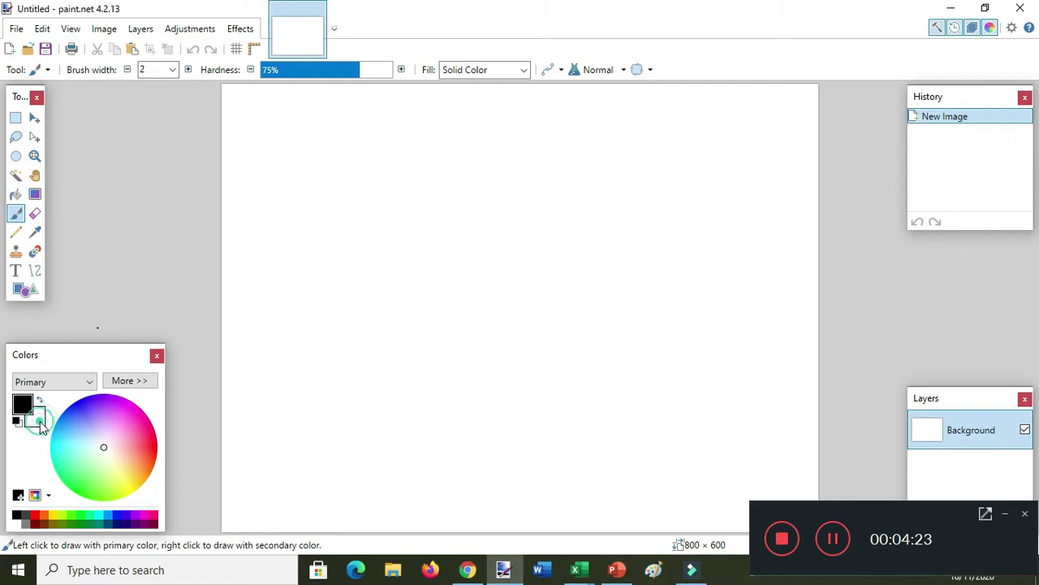
left_click(23, 405)
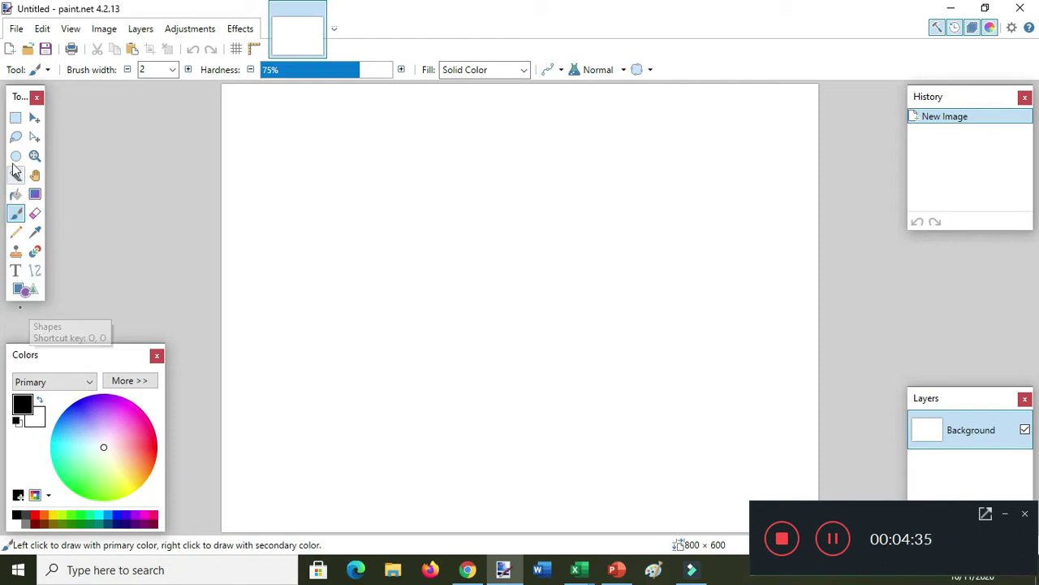
Draw an outlined black rectangle about 163 × 82 pixels in the canvas's upper-left area with the Shapes tool
left_click(23, 291)
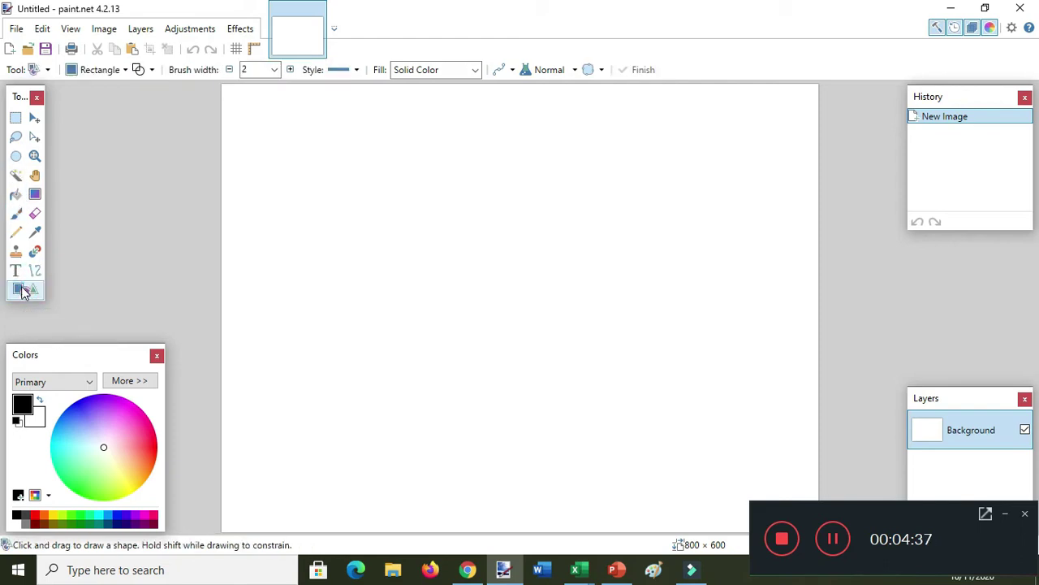
left_click(123, 72)
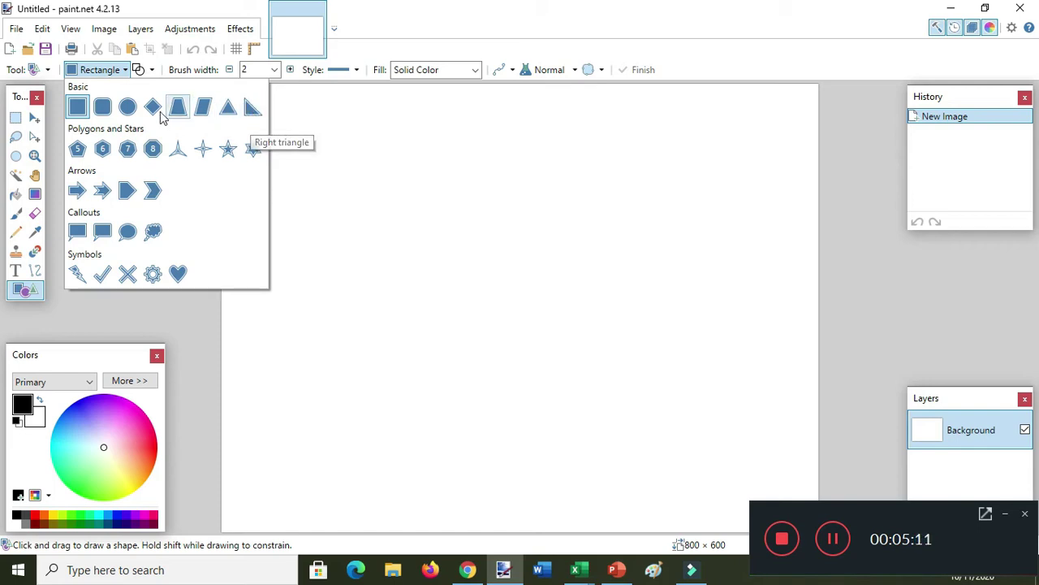
left_click(77, 108)
mouse_move(260, 126)
left_mouse_down()
mouse_move(287, 164)
mouse_move(381, 186)
left_mouse_up()
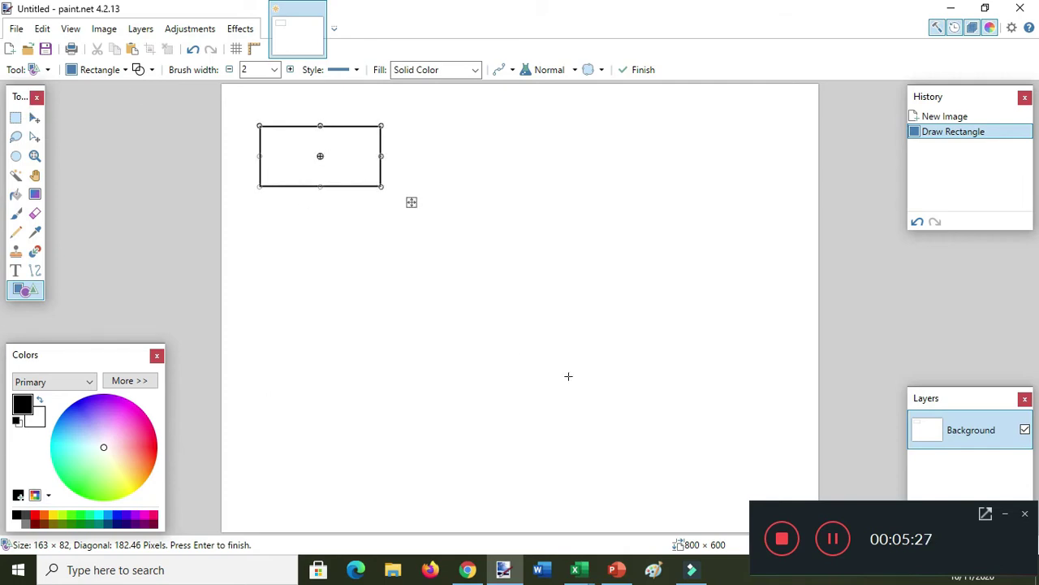
Review the draw mode, brush width, line style and fill choices for the rectangle, and finish the shape with its settings as they are
left_click(151, 70)
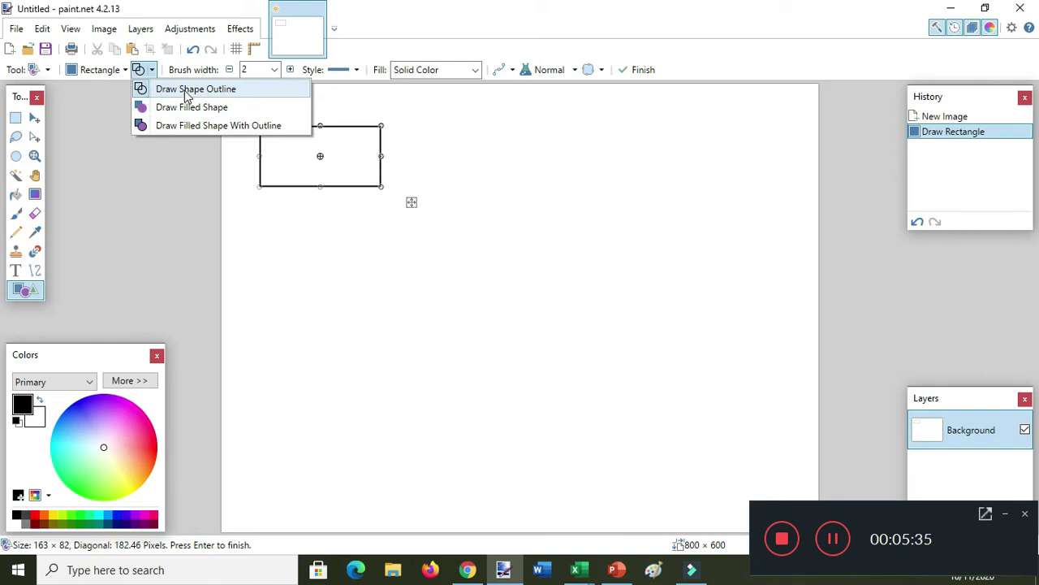
left_click(314, 87)
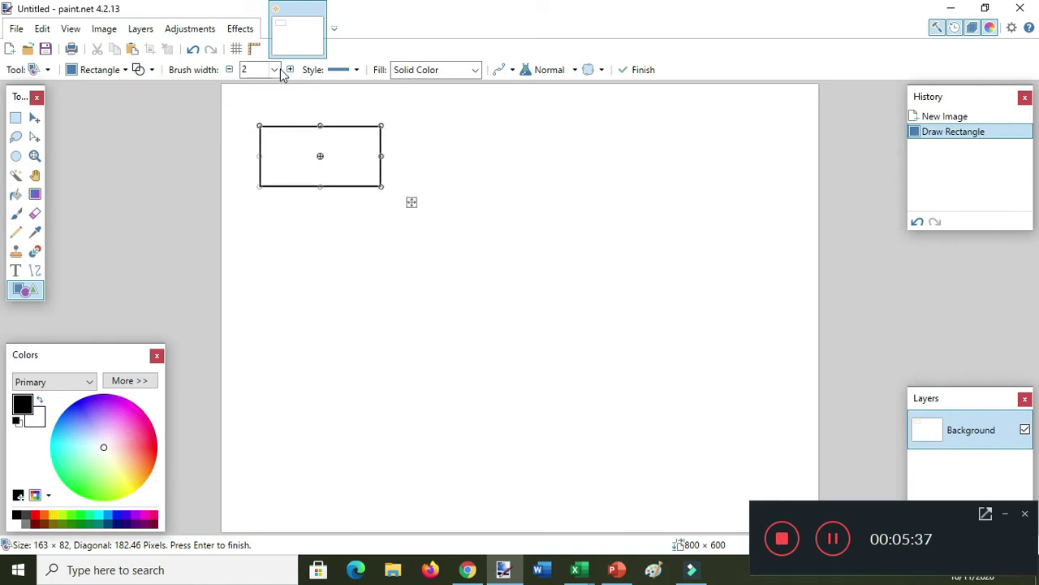
left_click(276, 70)
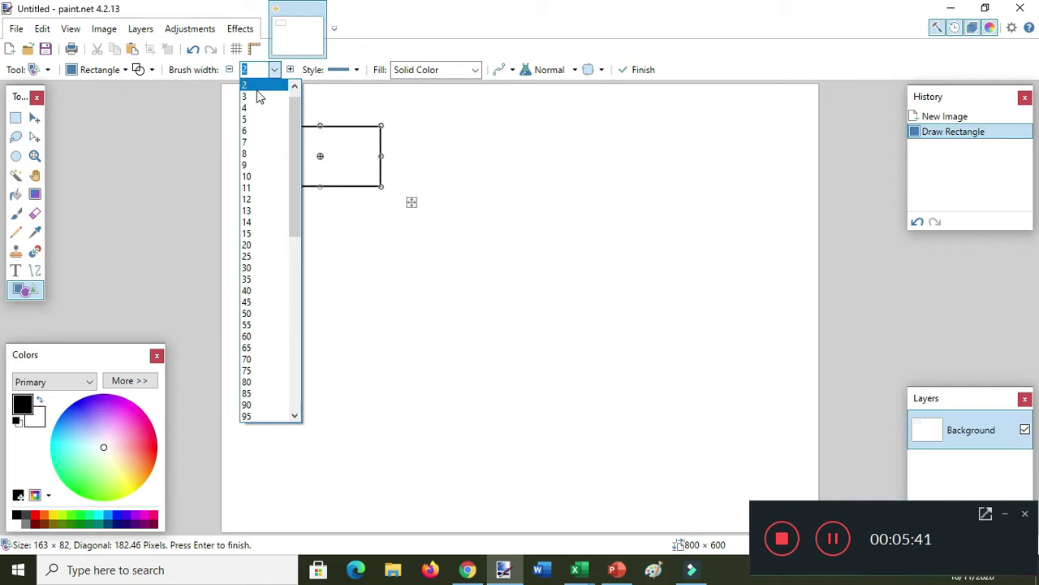
left_click(354, 81)
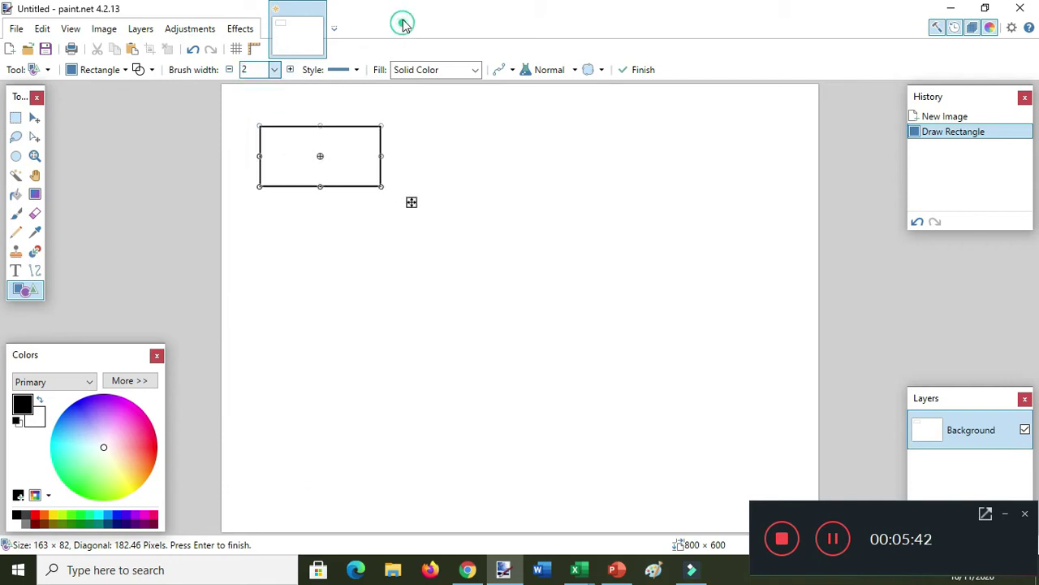
left_click(357, 70)
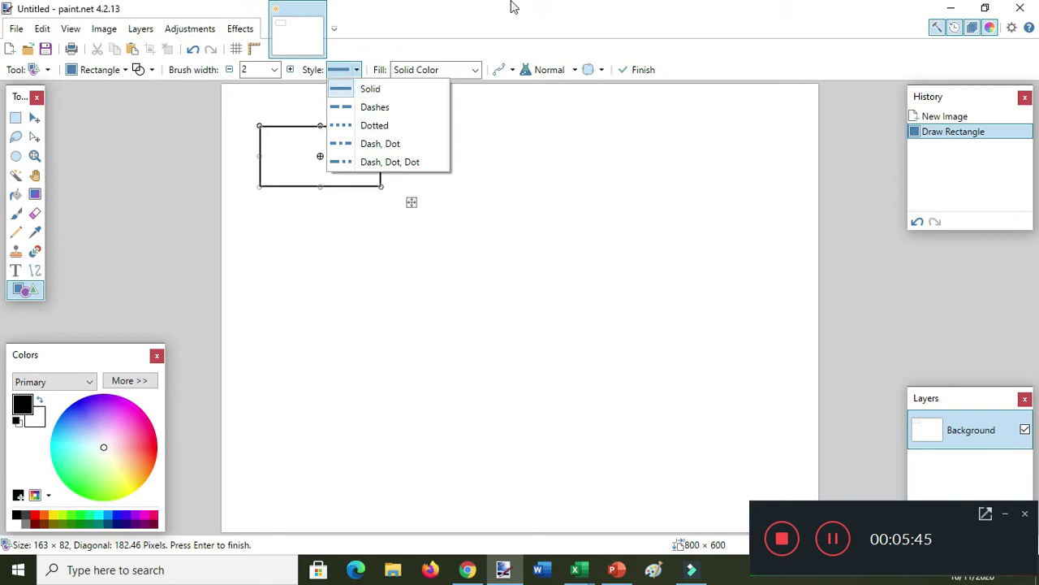
left_click(496, 19)
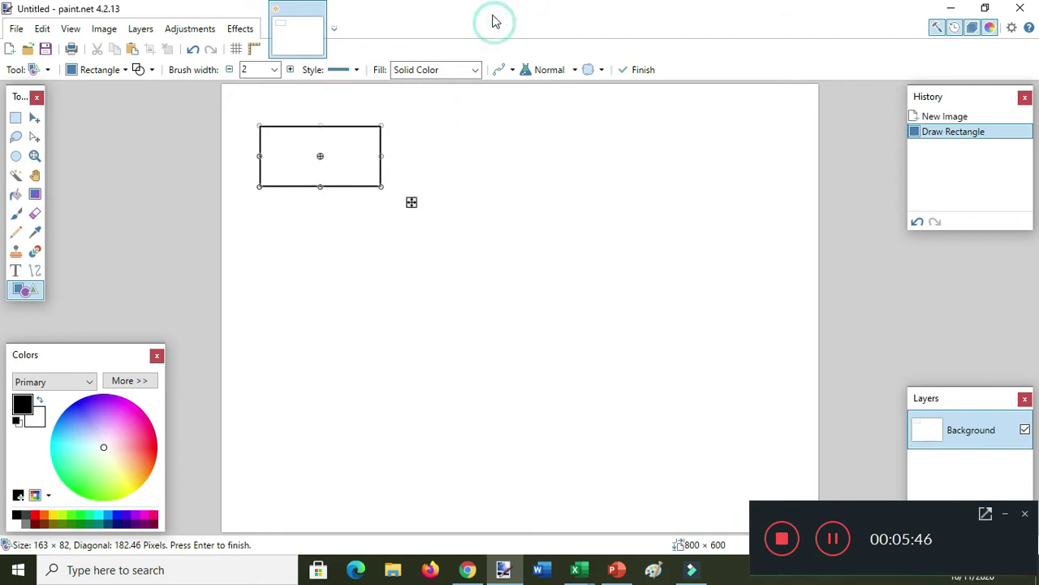
left_click(471, 71)
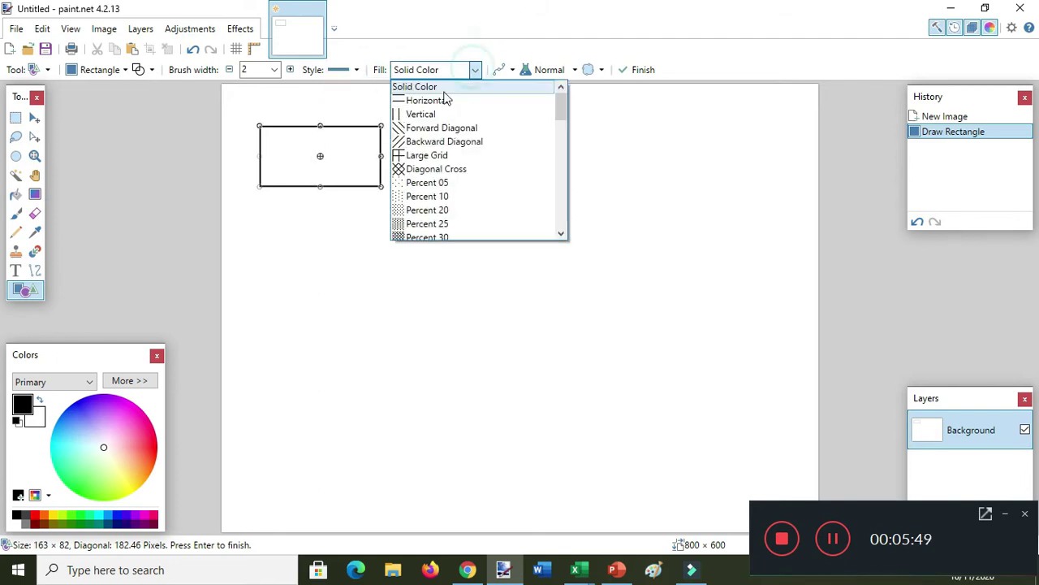
left_click(490, 21)
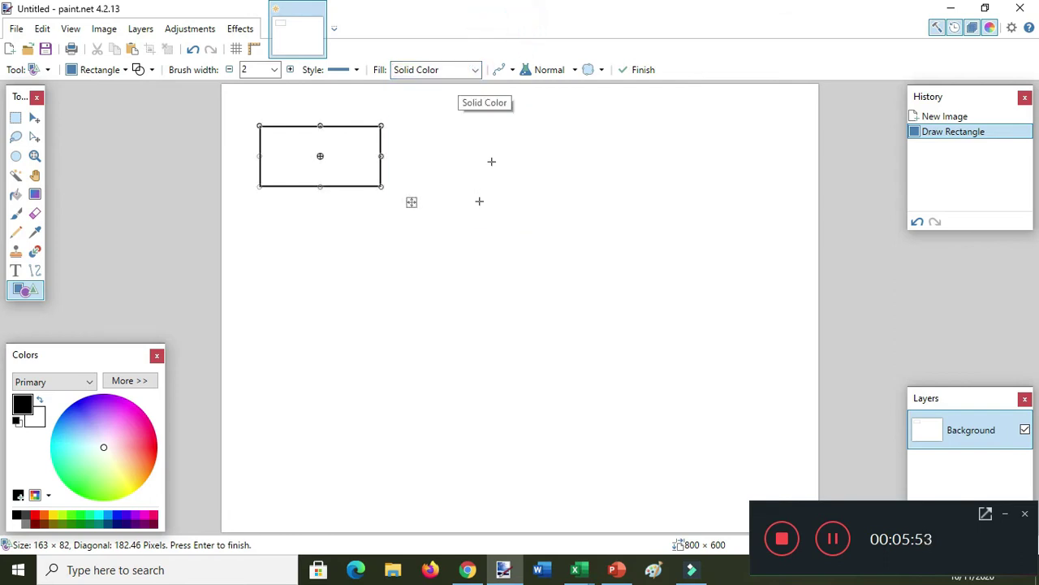
left_click(151, 174)
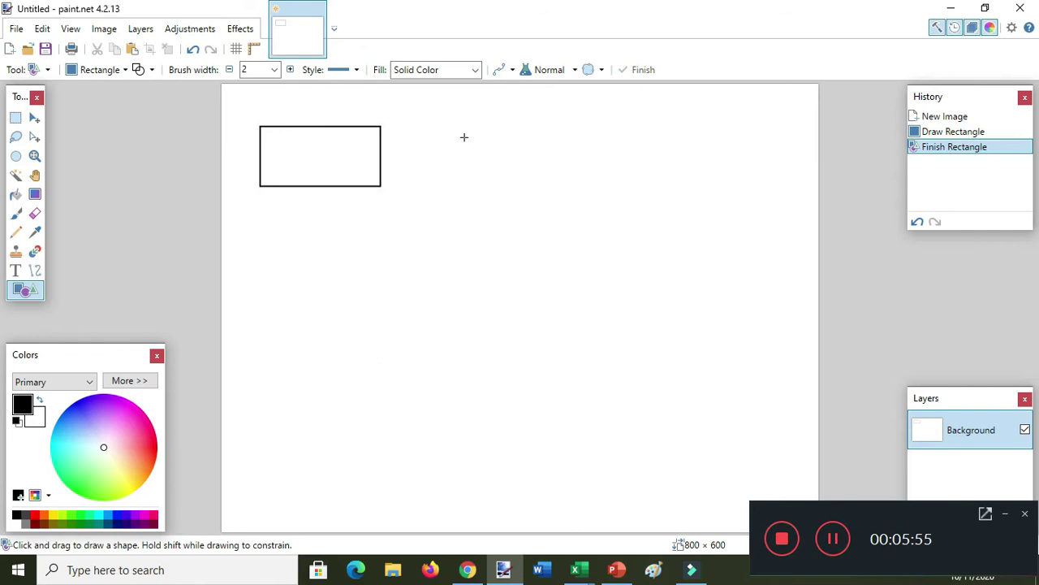
Draw a solid black rectangle about 107 × 68 pixels beside the outlined one, using the Draw Filled Shape mode
left_click(122, 71)
left_click(77, 106)
left_click(148, 70)
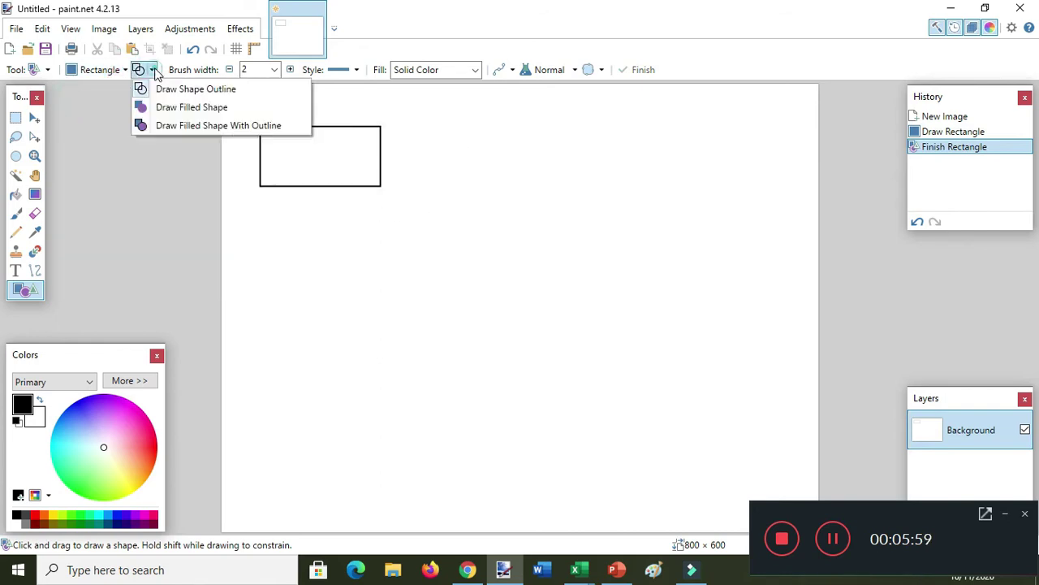
left_click(188, 108)
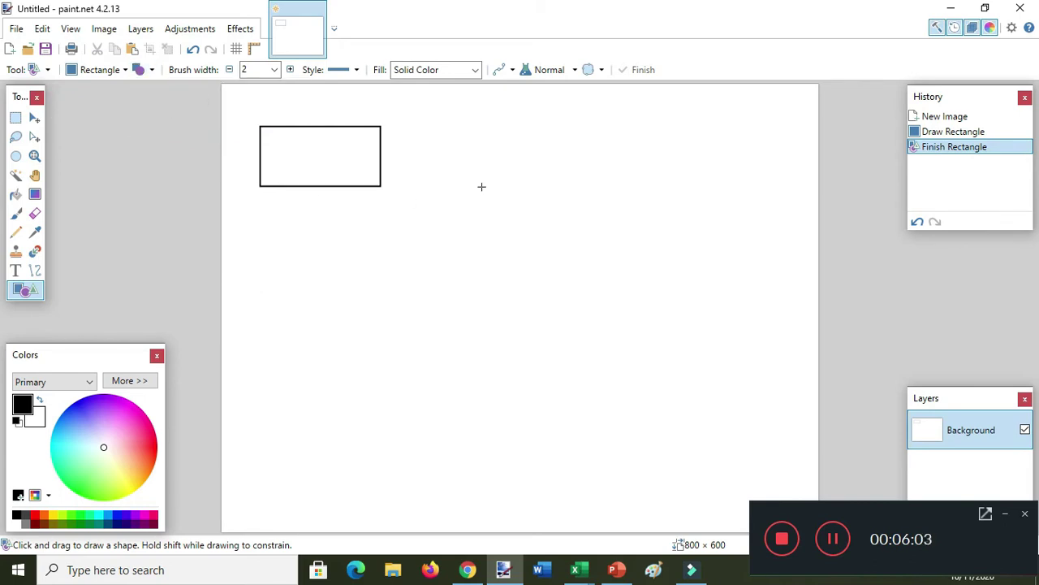
left_click_drag(402, 132, 482, 182)
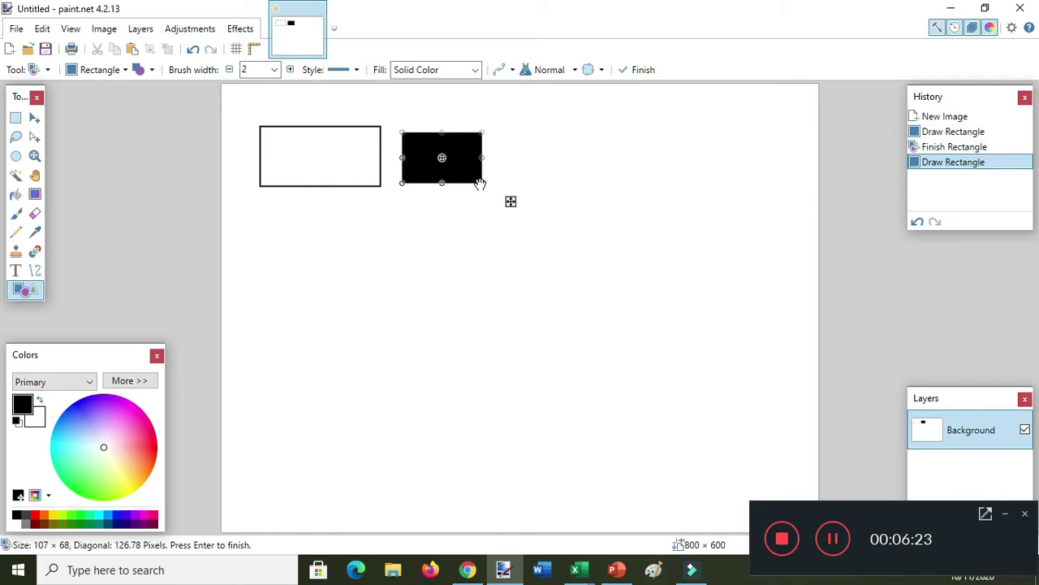
Resize the filled rectangle to about 116 × 62 pixels, recolor it red and finish the shape
mouse_move(482, 187)
left_mouse_down()
mouse_move(545, 227)
mouse_move(488, 184)
left_mouse_up()
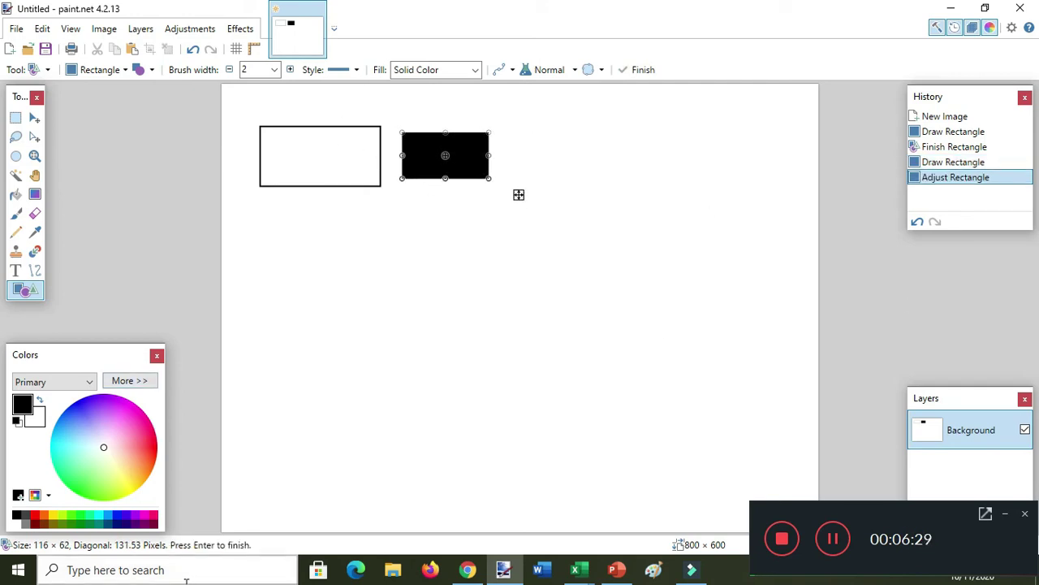
left_click(35, 516)
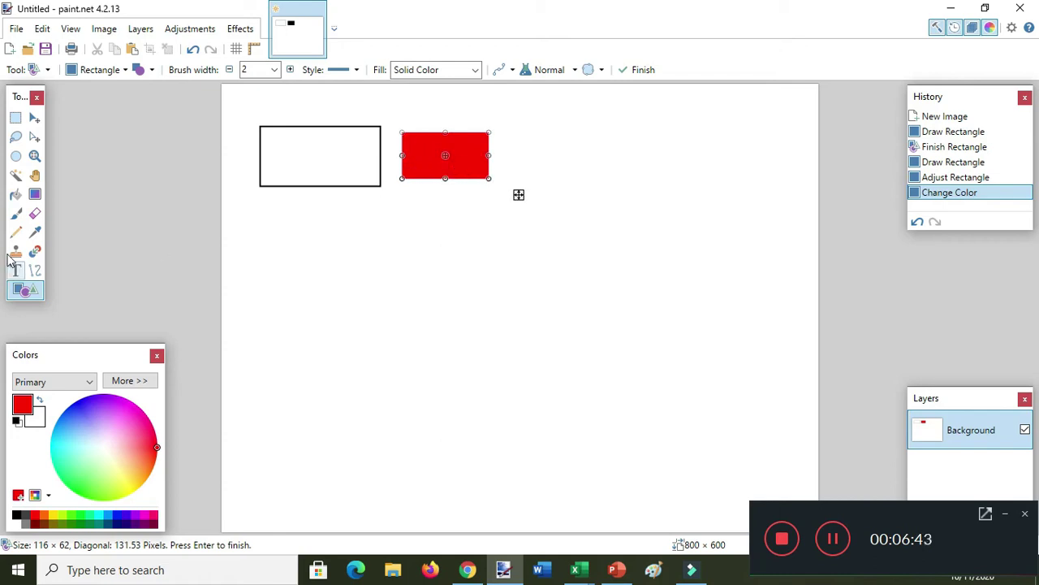
key("Return")
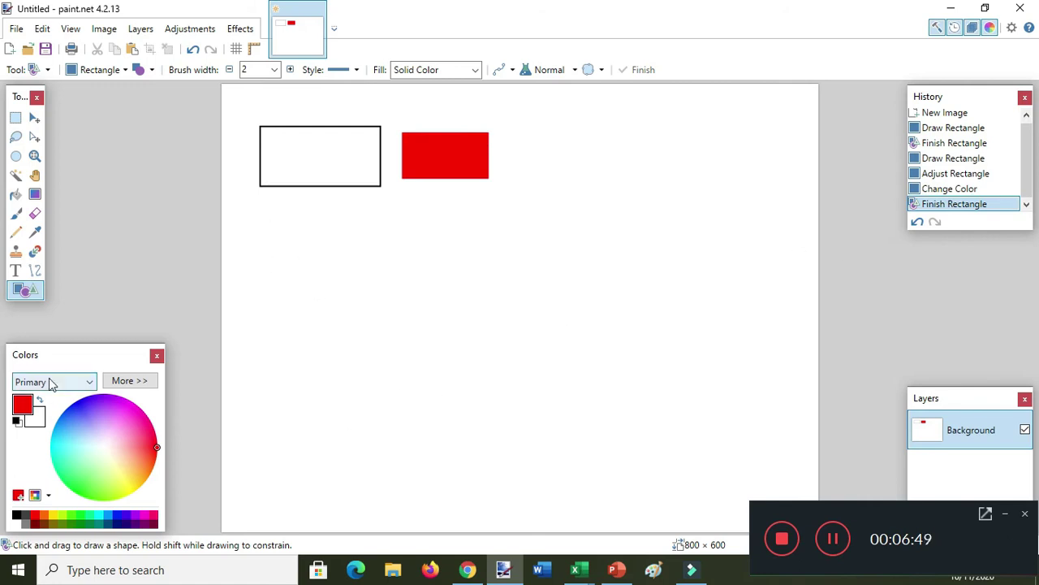
Draw a filled red rounded rectangle about 149 × 65 pixels below the outlined black rectangle
left_click(126, 70)
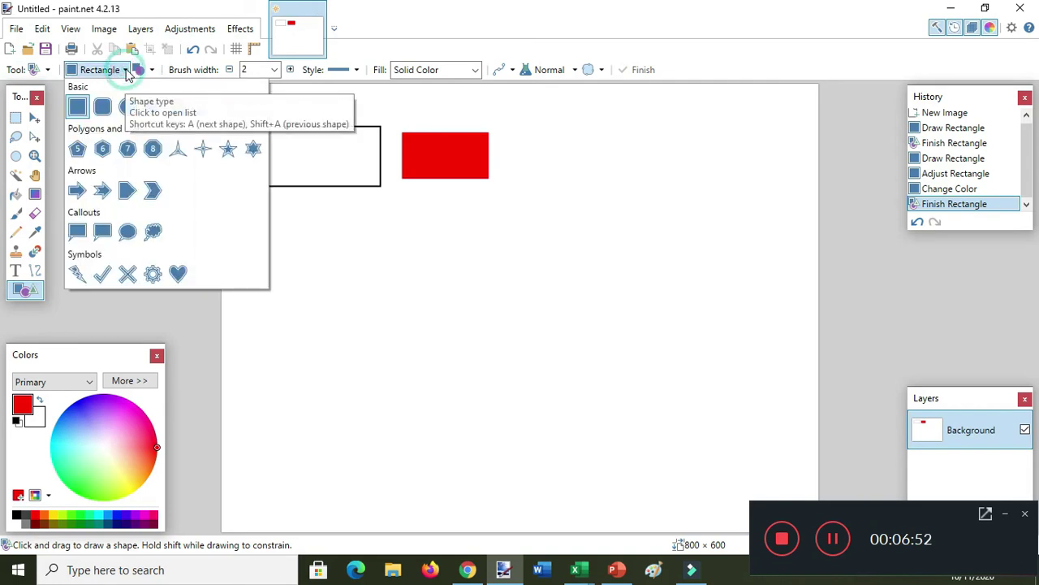
left_click(98, 111)
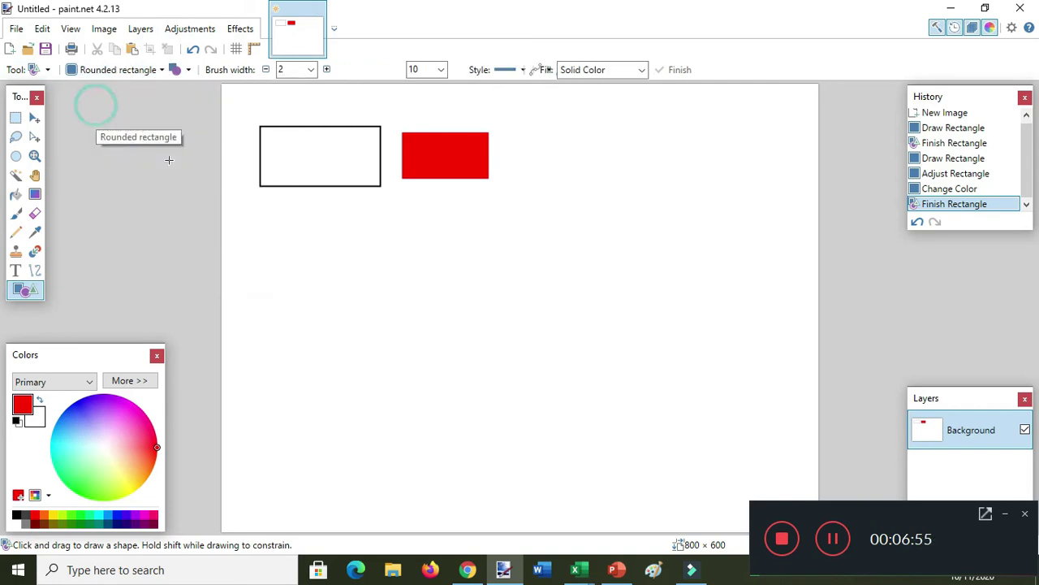
left_click_drag(267, 203, 378, 252)
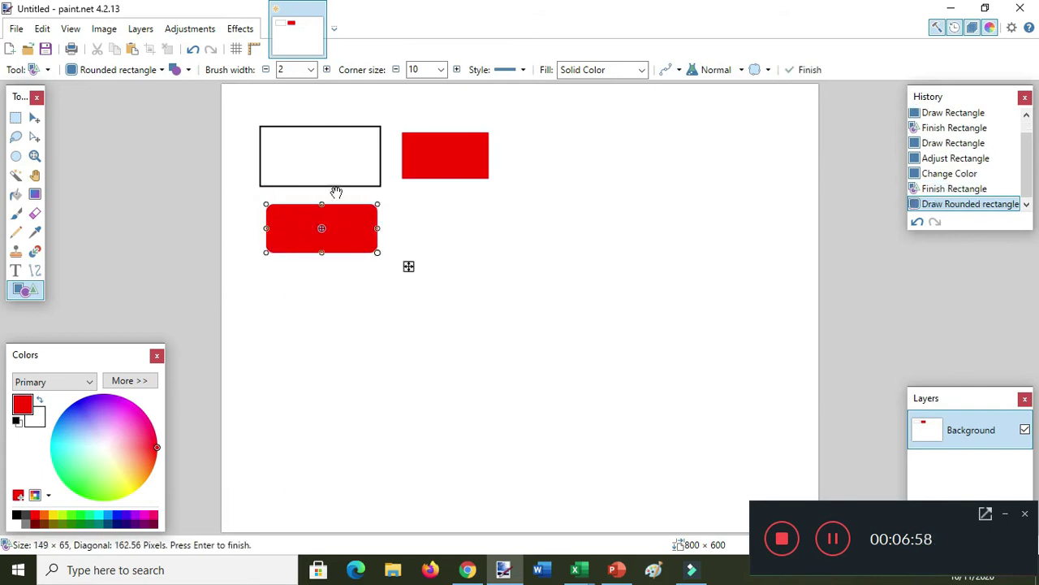
Switch the rounded rectangle to Draw Filled Shape With Outline and finish the shape
left_click(188, 72)
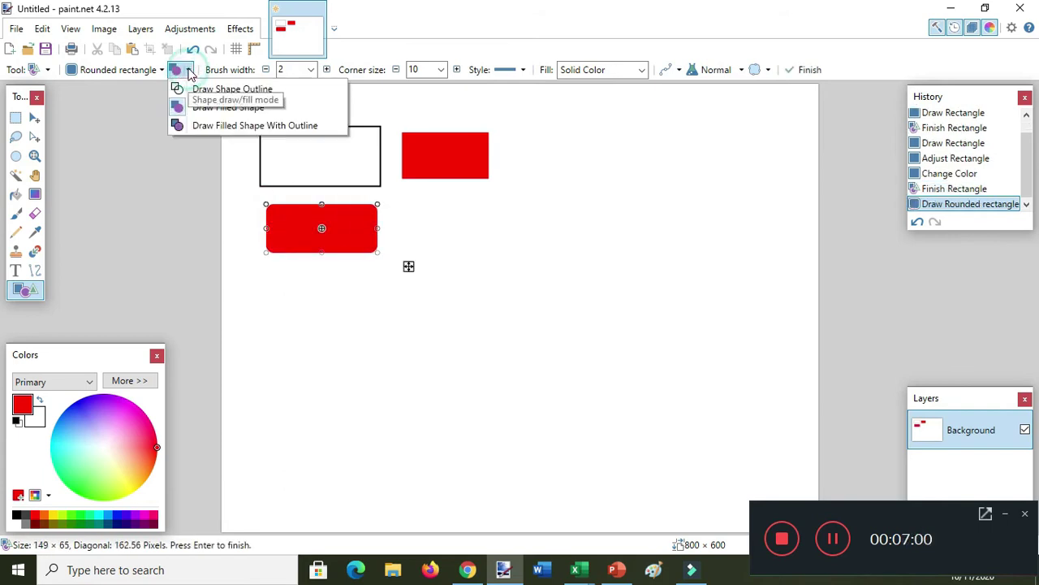
left_click(238, 126)
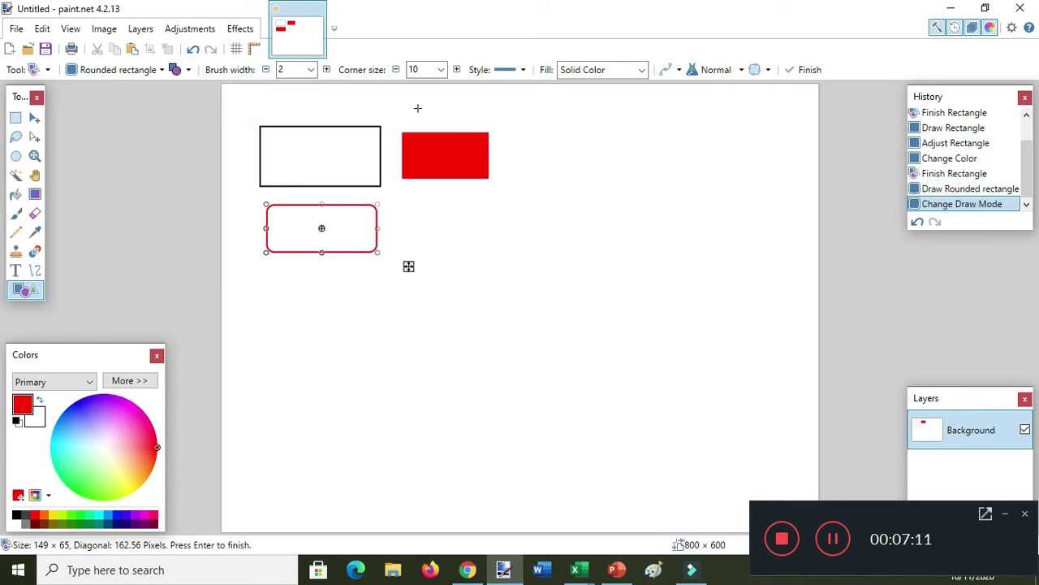
left_click(183, 69)
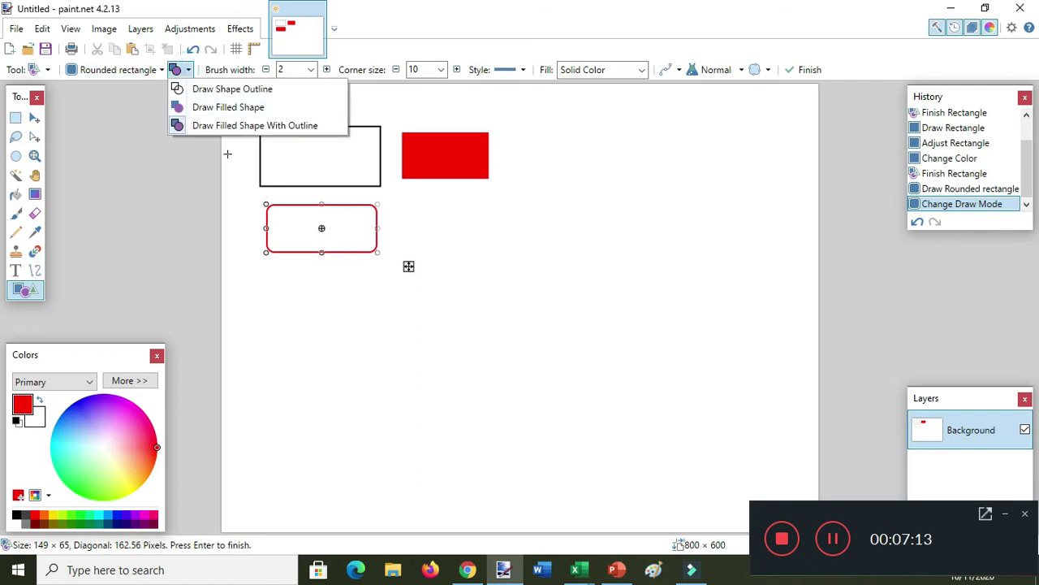
left_click(209, 123)
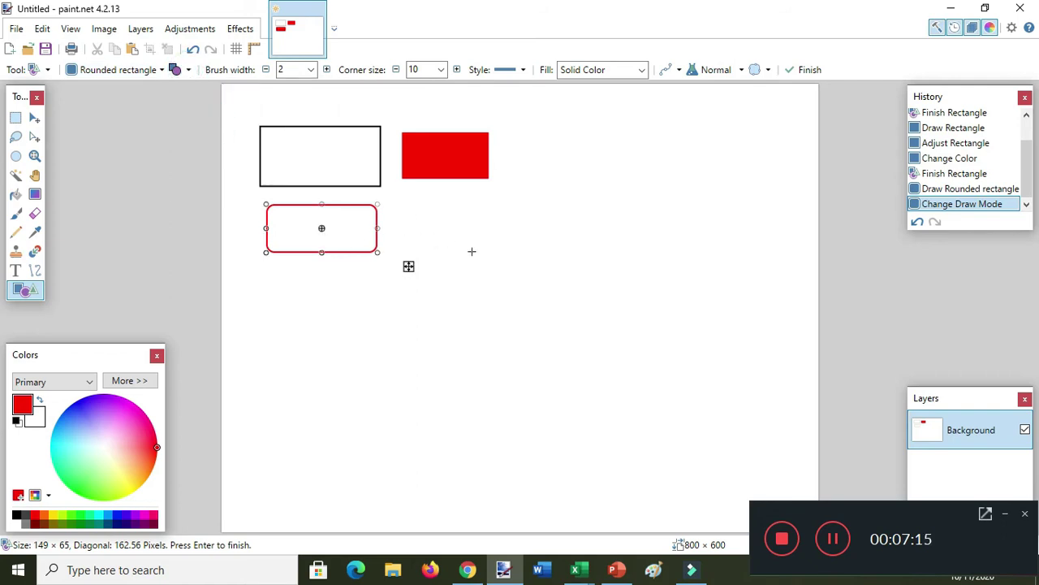
left_click(865, 295)
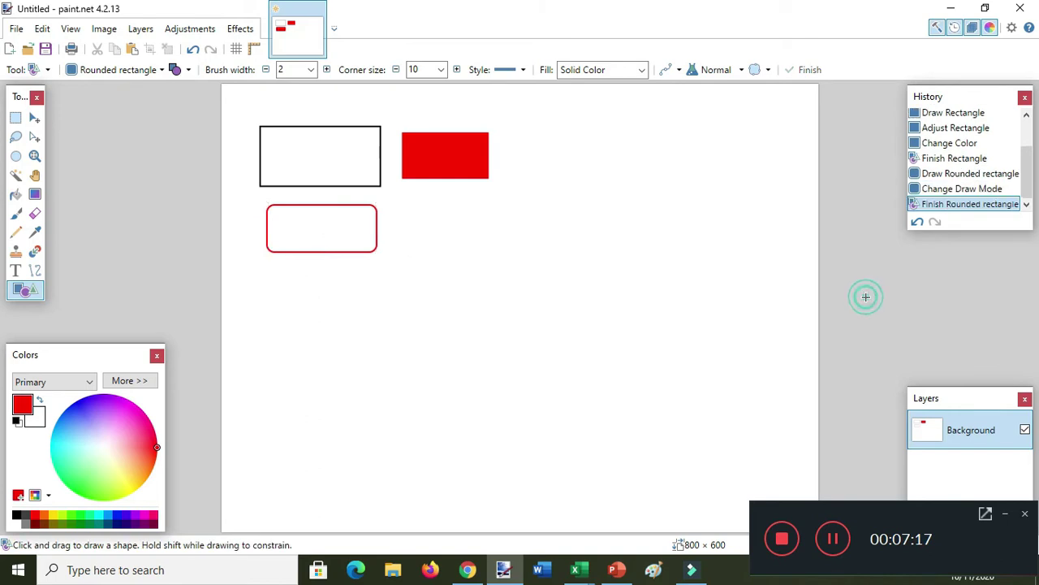
Draw a red rounded rectangle about 107 × 60 pixels below the filled red rectangle and set its brush width to 10
mouse_move(407, 214)
left_mouse_down()
mouse_move(443, 246)
mouse_move(487, 257)
left_mouse_up()
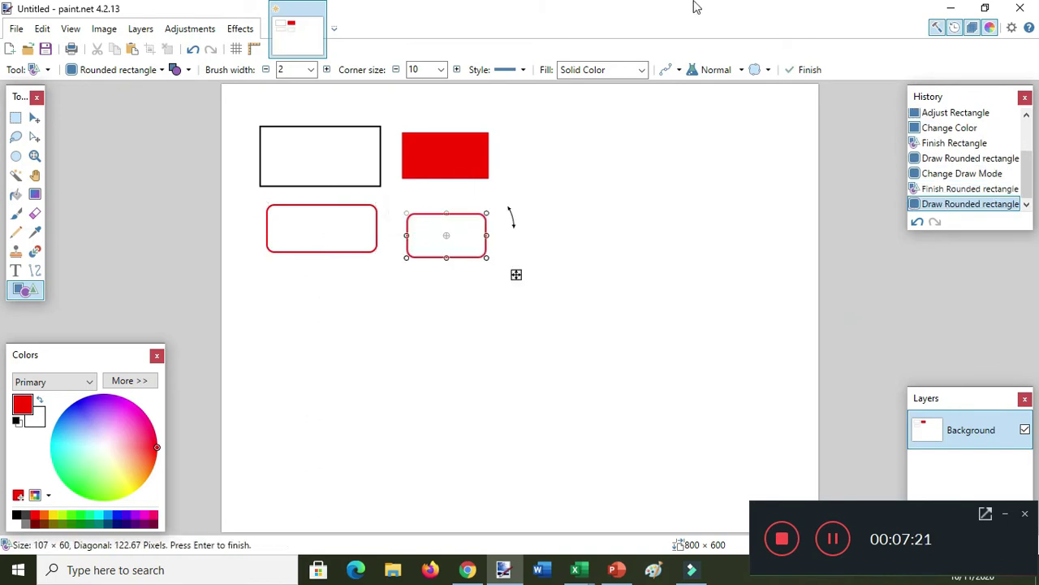
left_click(311, 70)
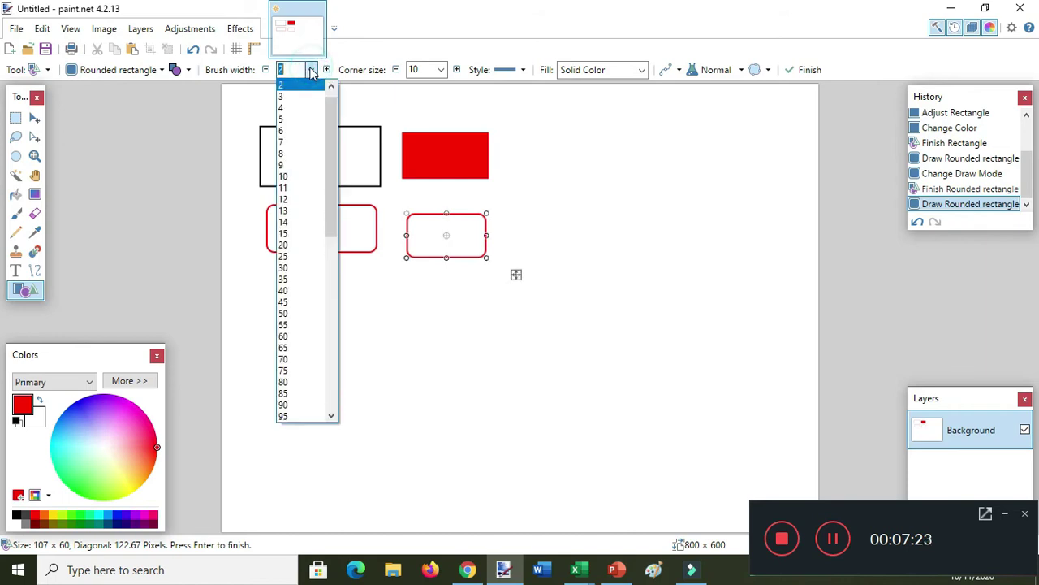
left_click(285, 177)
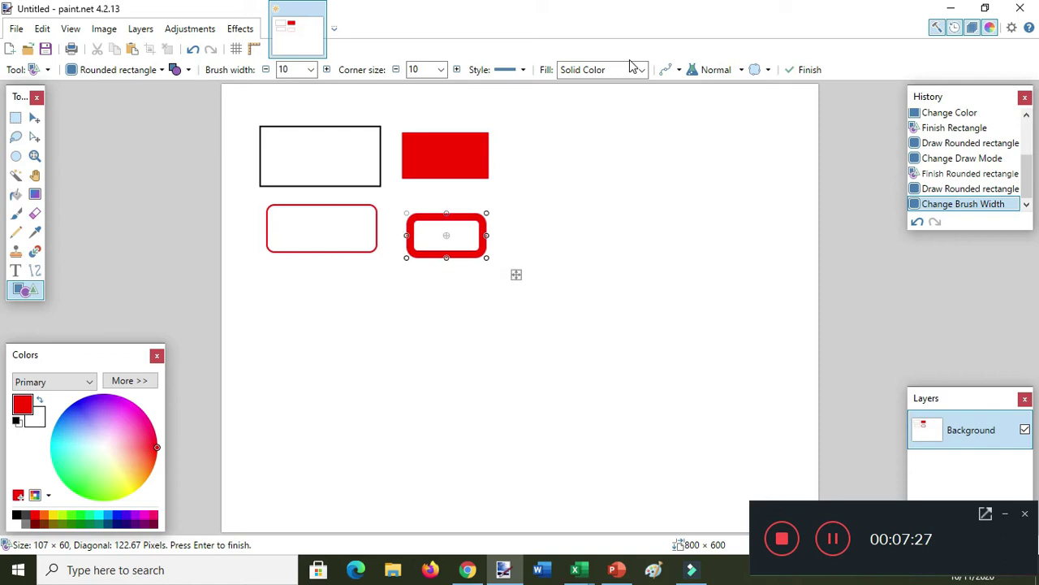
Give the new rounded rectangle a Dashes outline style and a Horizontal fill, and finish the shape
left_click(522, 70)
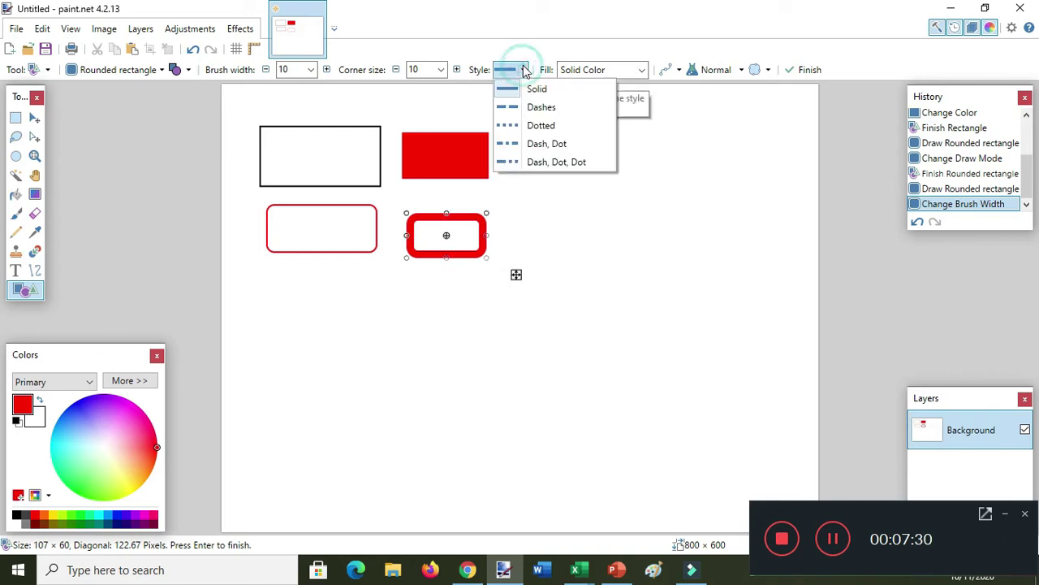
left_click(540, 107)
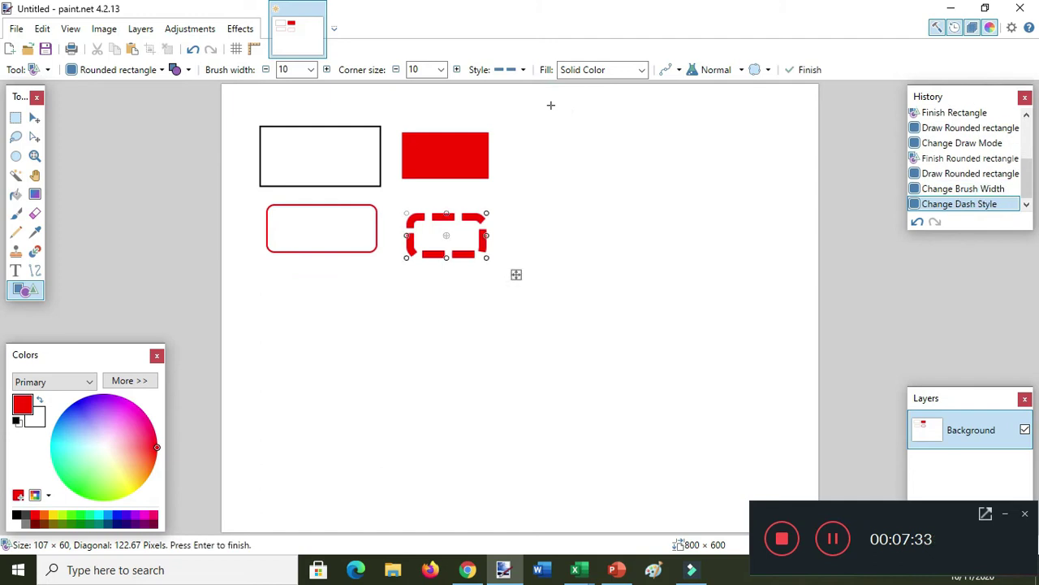
left_click(642, 70)
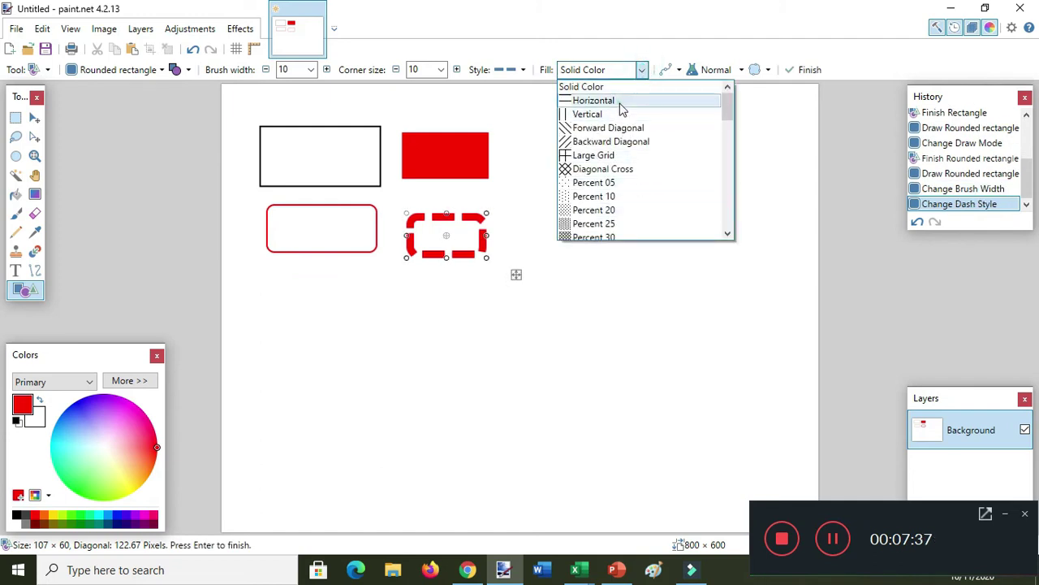
left_click(621, 101)
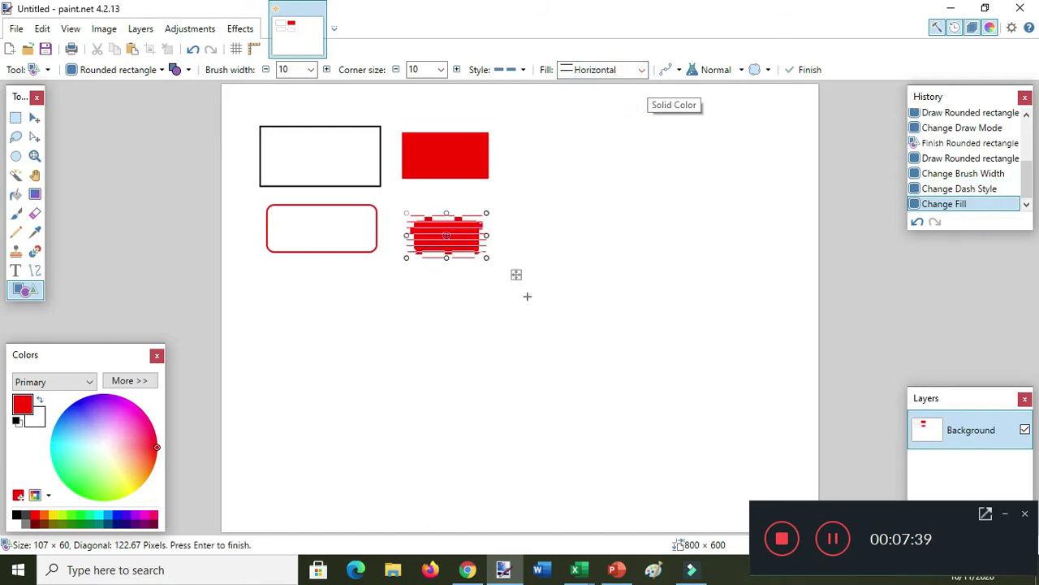
left_click(605, 288)
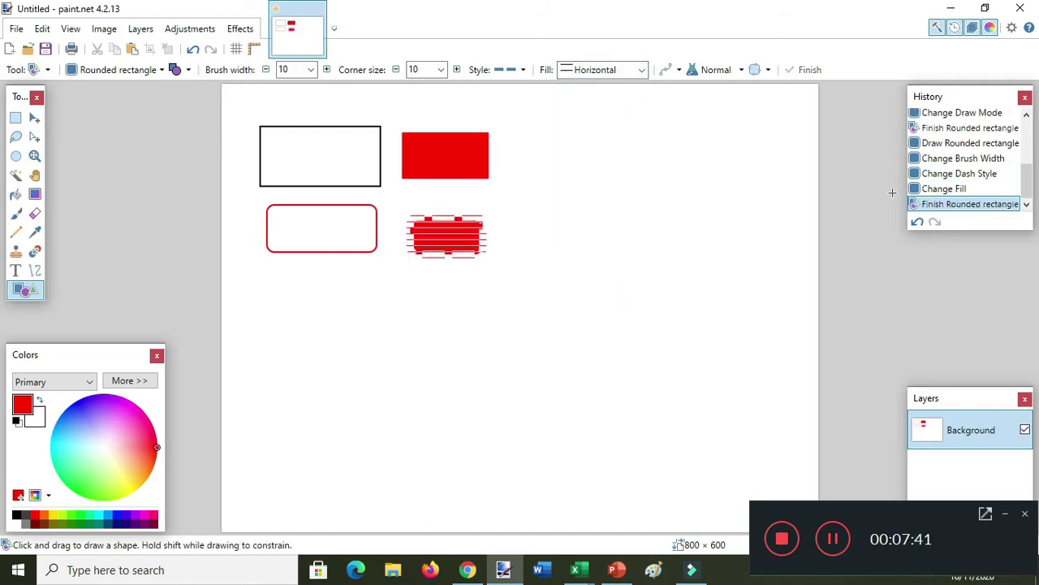
Draw an ellipse about 116 × 87 pixels with a Vertical fill below the thin-outlined rounded rectangle
left_click(641, 70)
scroll(635, 313, "down", 2)
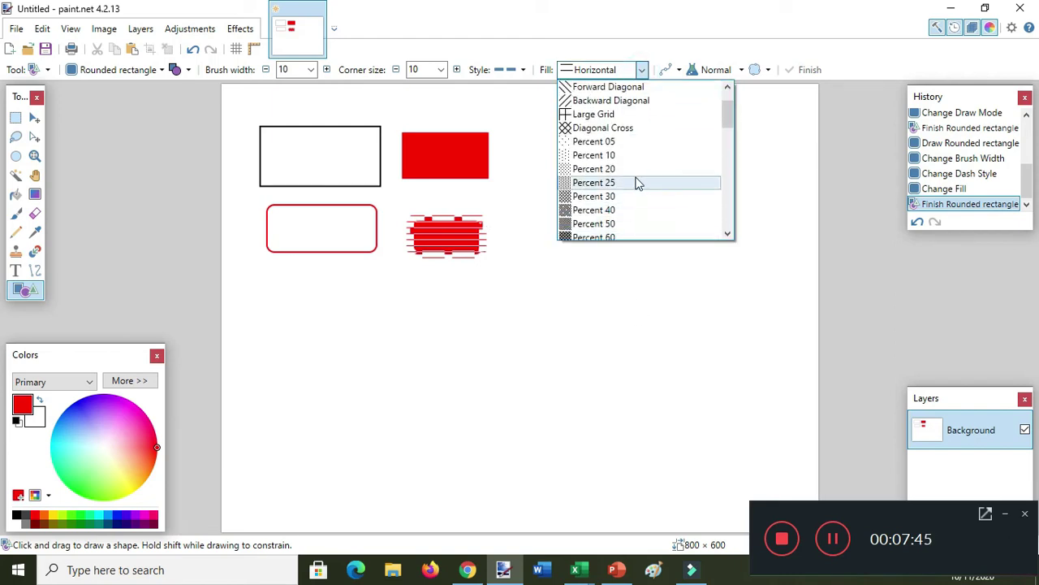
scroll(638, 183, "up", 1)
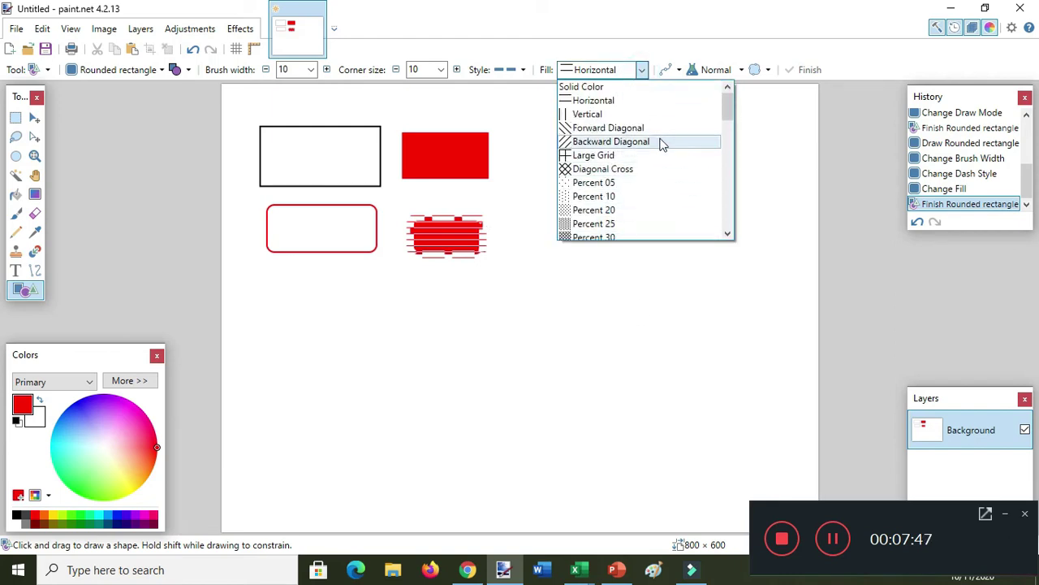
left_click(611, 116)
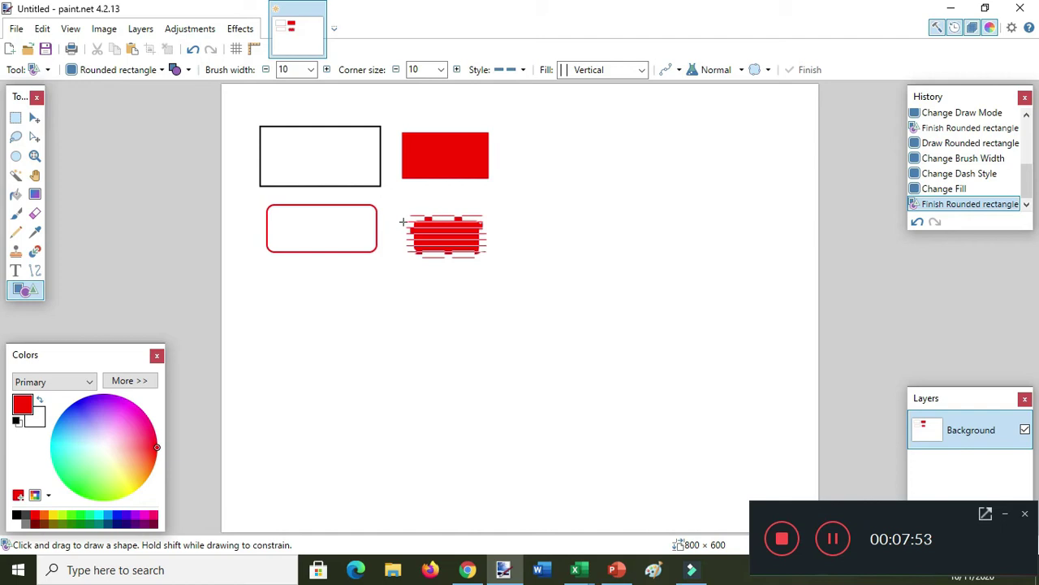
left_click(635, 70)
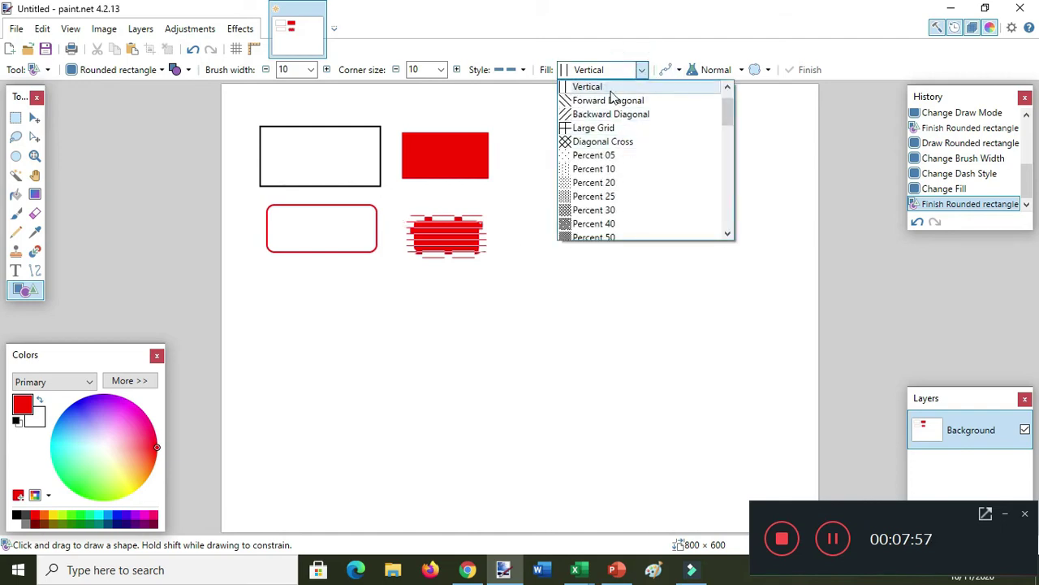
left_click(611, 89)
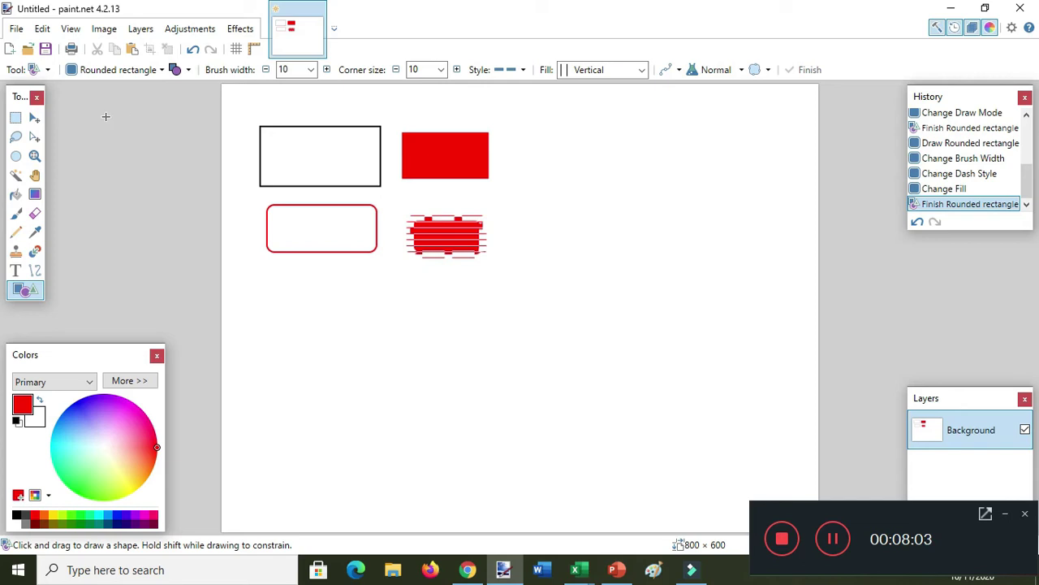
left_click(163, 71)
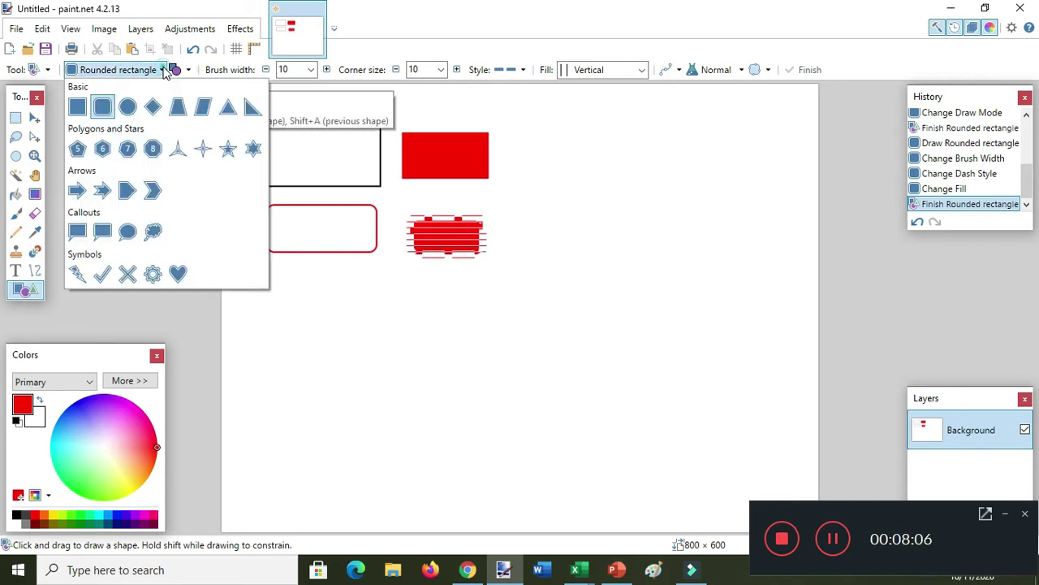
left_click(128, 109)
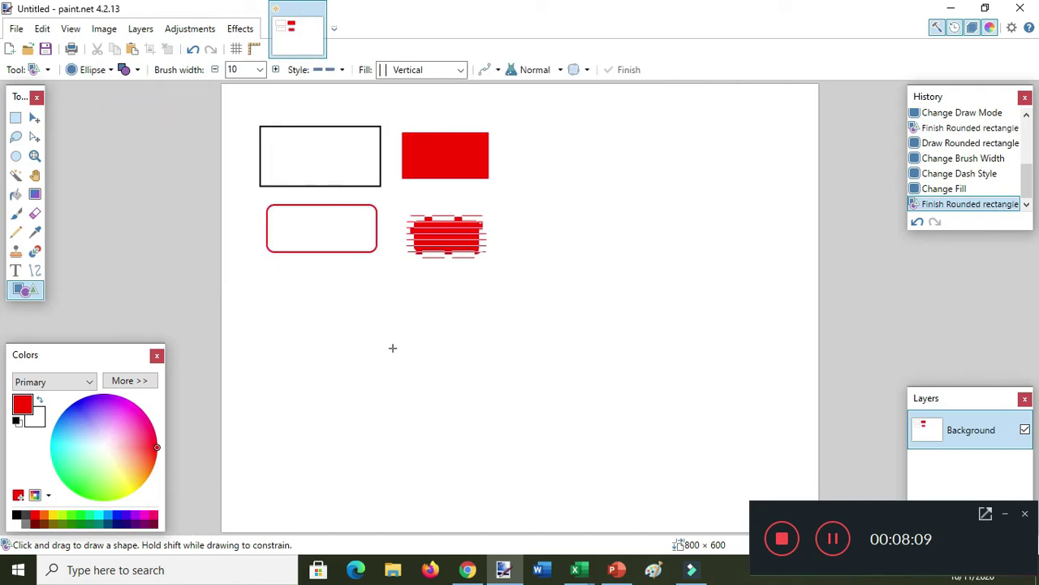
mouse_move(263, 278)
left_mouse_down()
mouse_move(271, 316)
mouse_move(350, 343)
left_mouse_up()
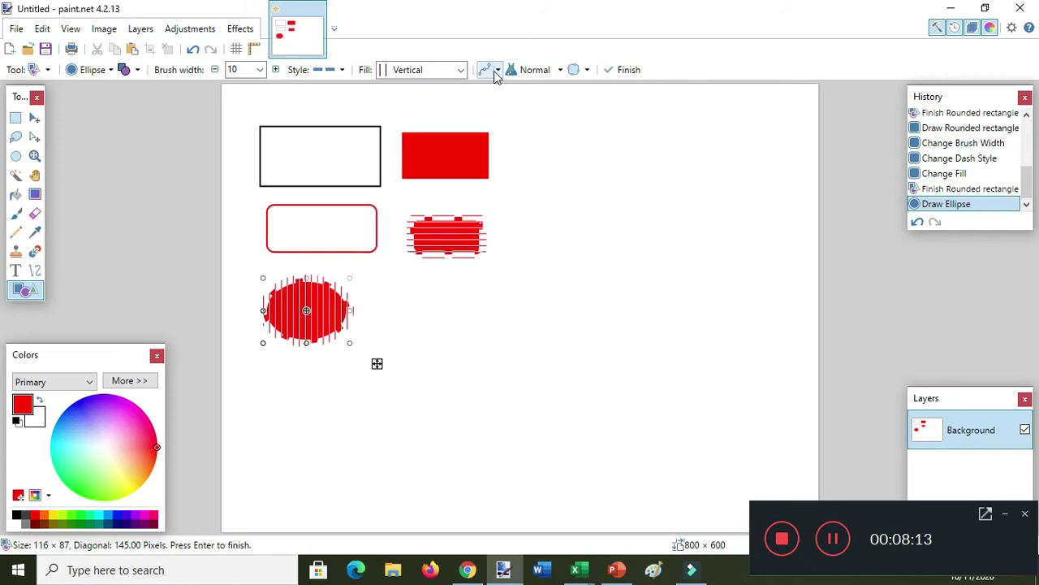
Switch the ellipse to Draw Shape Outline with a brush width of 20 and the Dotted style
left_click(133, 70)
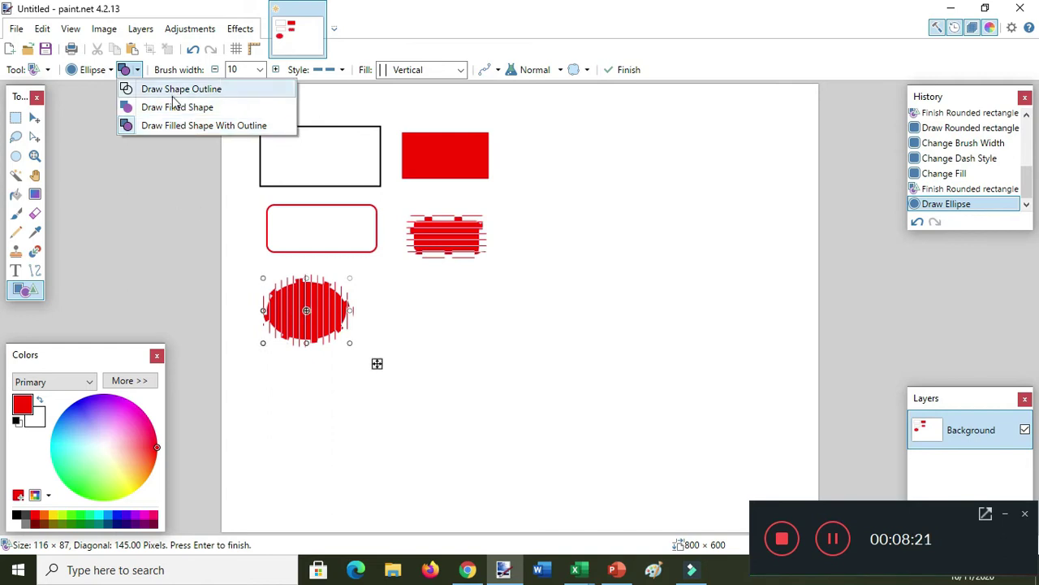
left_click(171, 89)
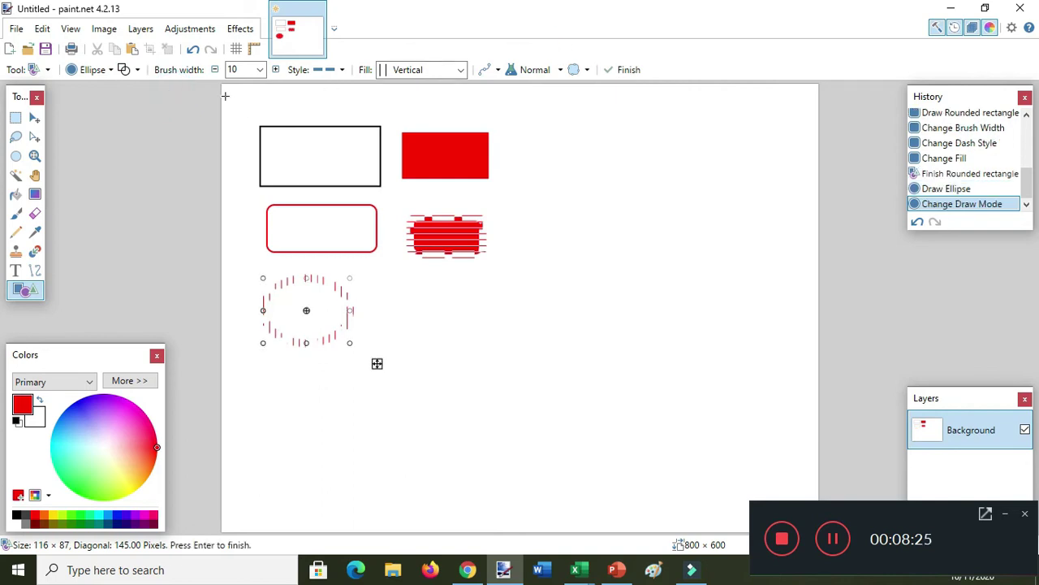
left_click(260, 71)
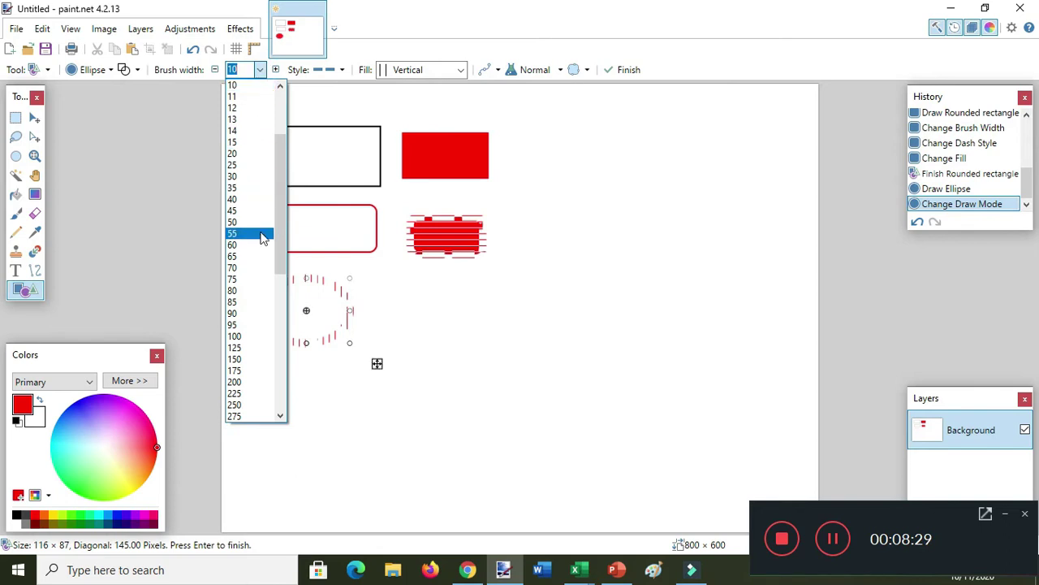
left_click(242, 153)
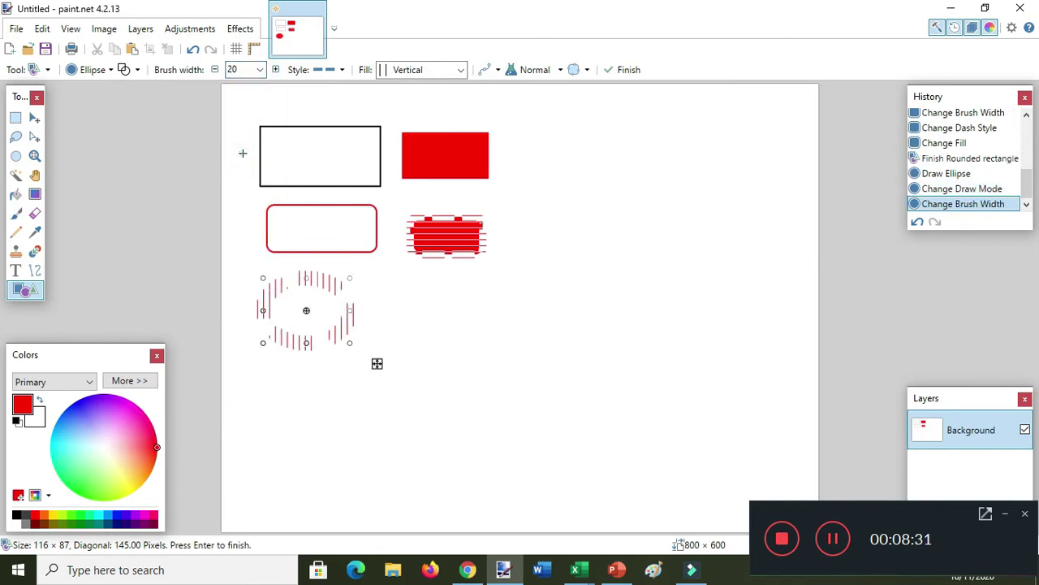
left_click(345, 70)
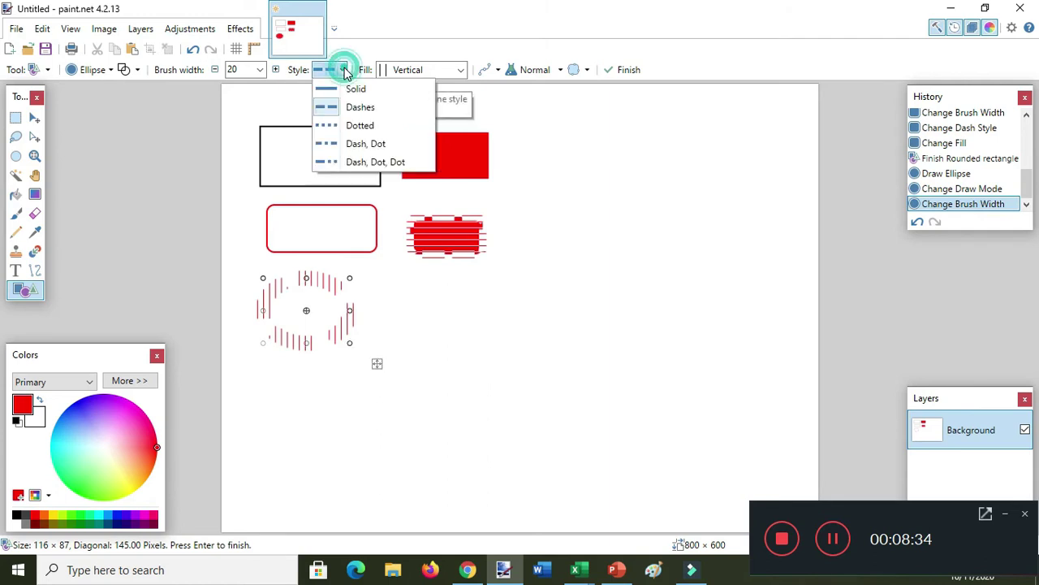
left_click(381, 128)
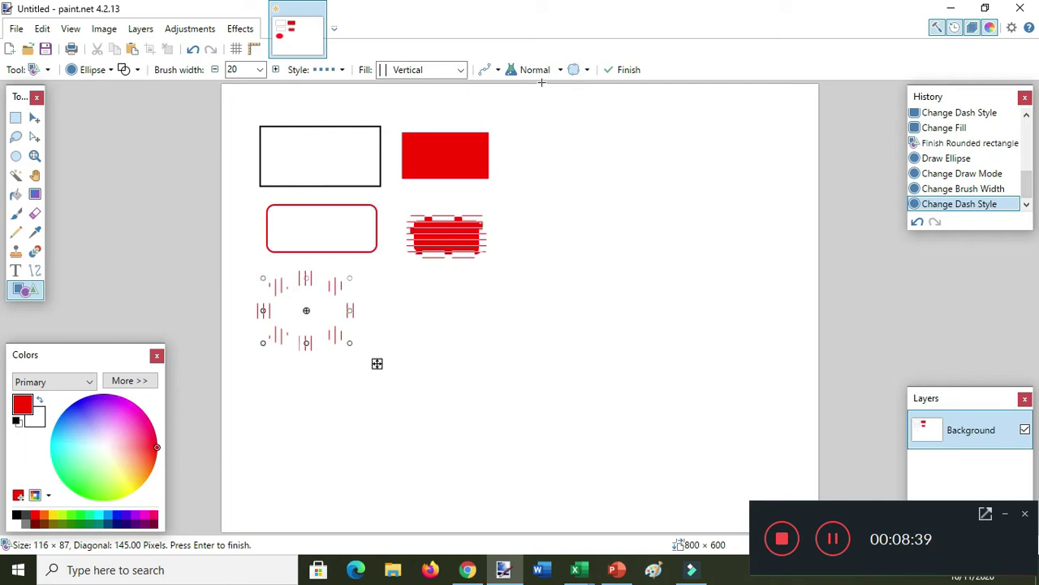
Try the Percent 40, Dark Downward Diagonal and Dashed Horizontal fills on the ellipse outline
left_click(461, 70)
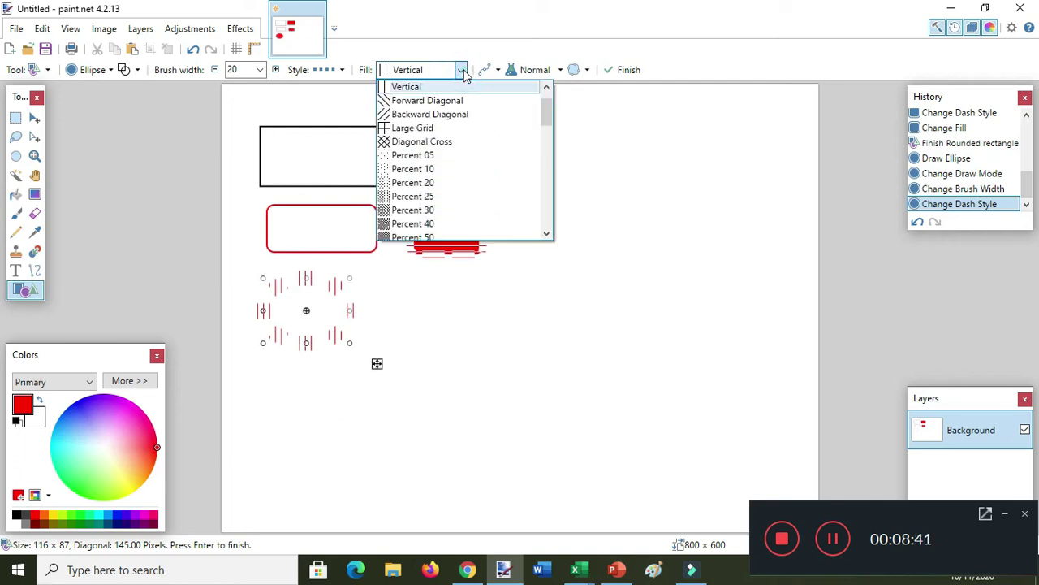
left_click(435, 225)
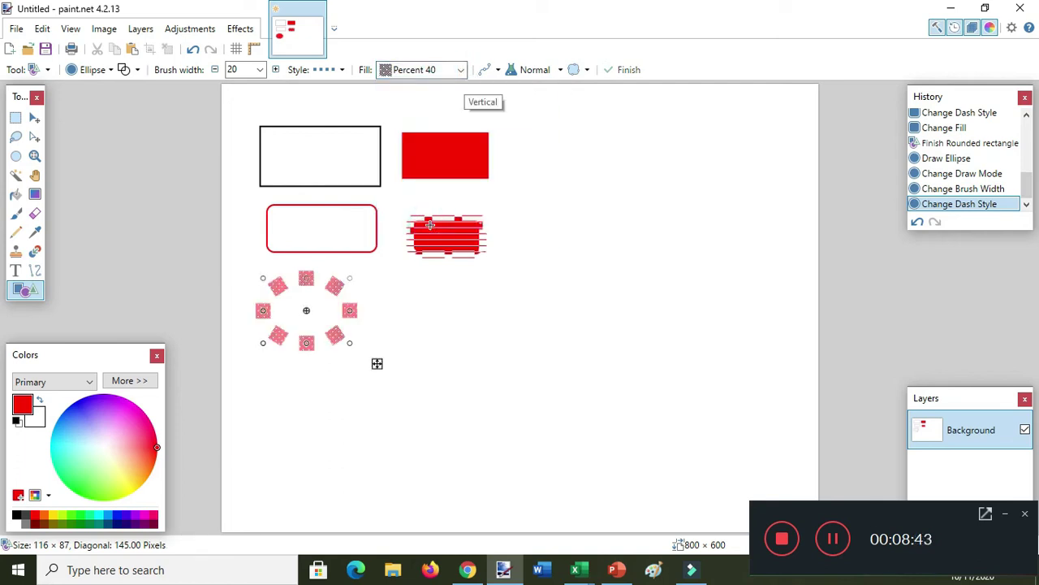
left_click(459, 70)
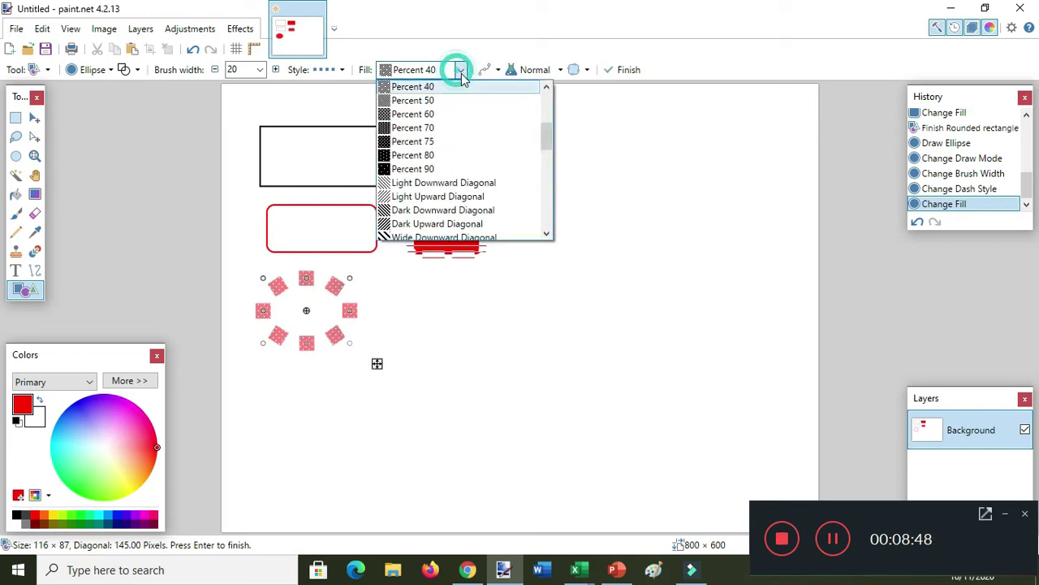
left_click(474, 209)
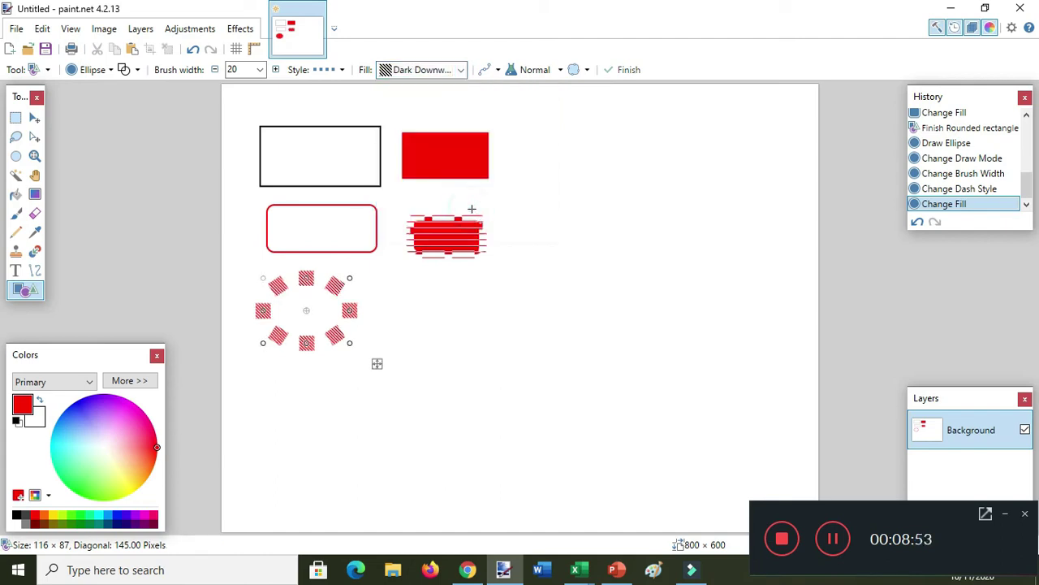
left_click(460, 70)
scroll(461, 186, "down", 1)
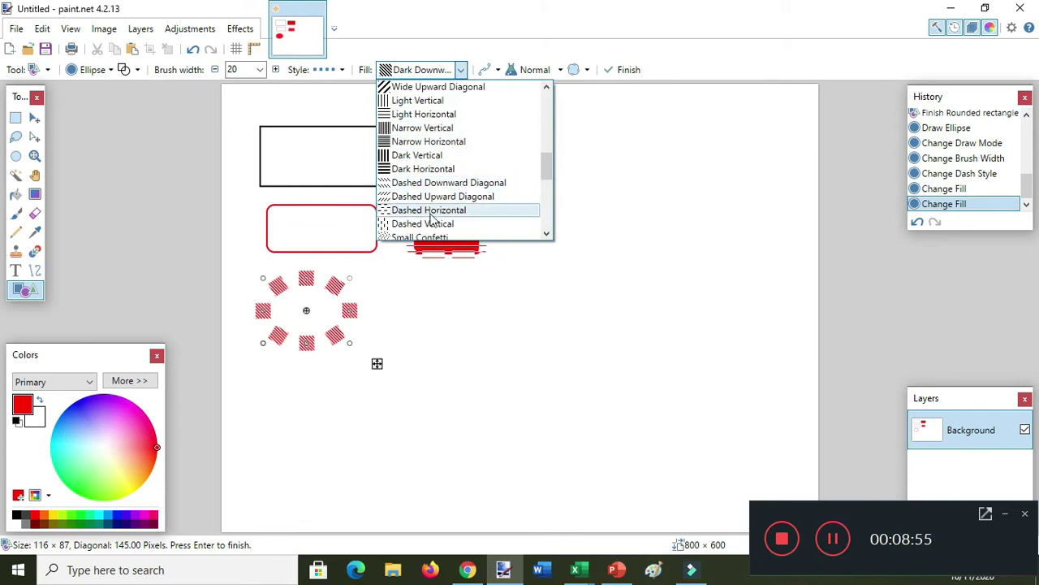
left_click(461, 206)
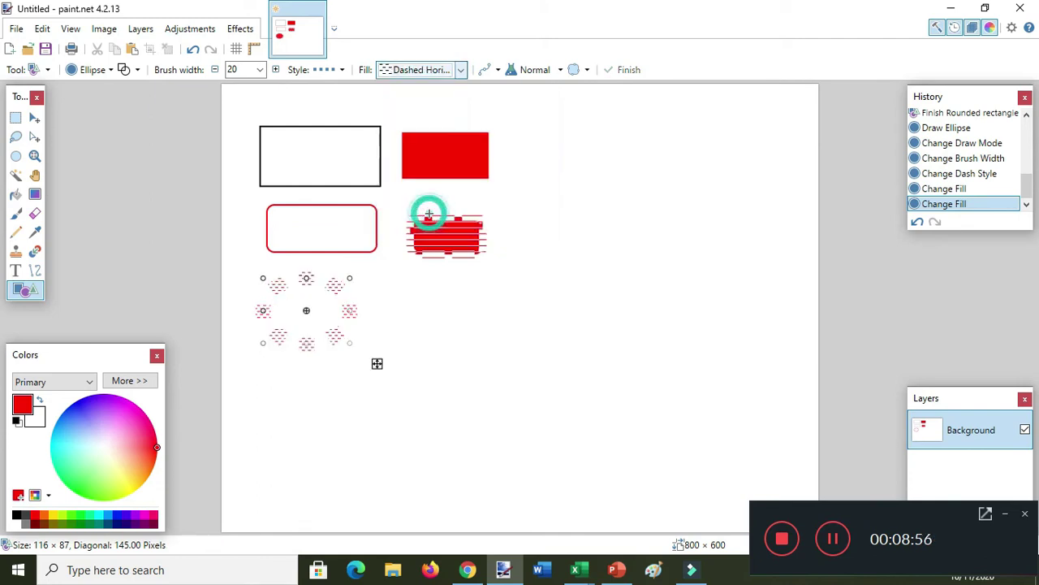
Apply the Sphere fill to the ellipse outline and finish the shape
left_click(460, 70)
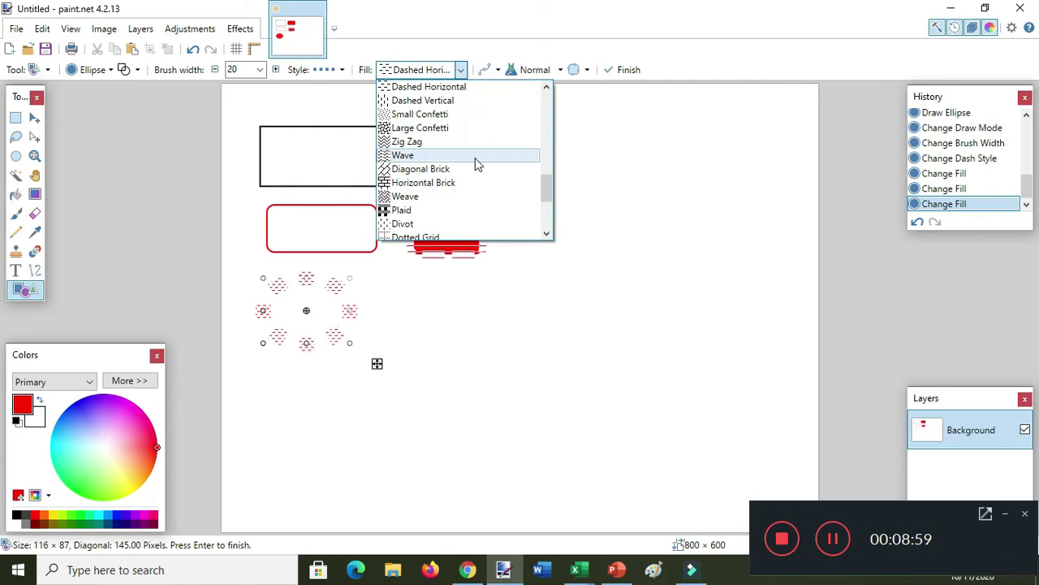
scroll(472, 159, "down", 3)
scroll(446, 209, "down", 1)
left_click(421, 170)
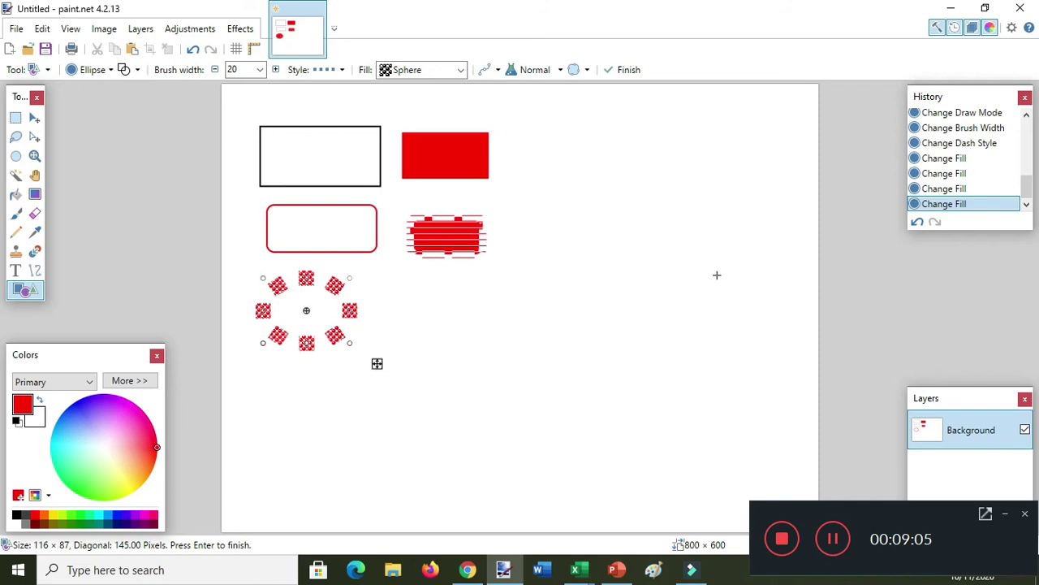
key("Return")
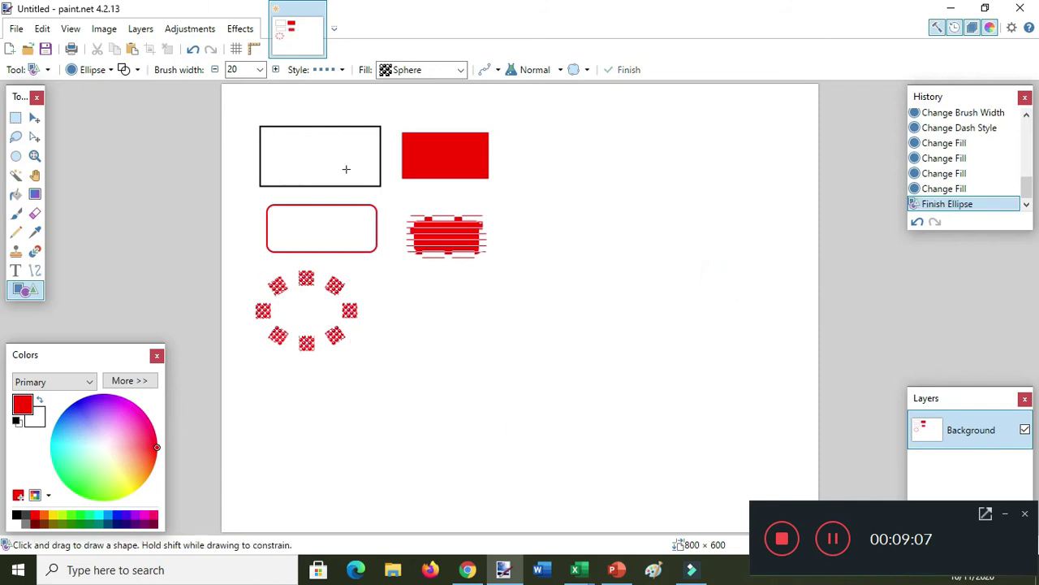
Draw a pentagon arrow about 191 × 92 pixels beside the dotted ellipse
left_click(109, 70)
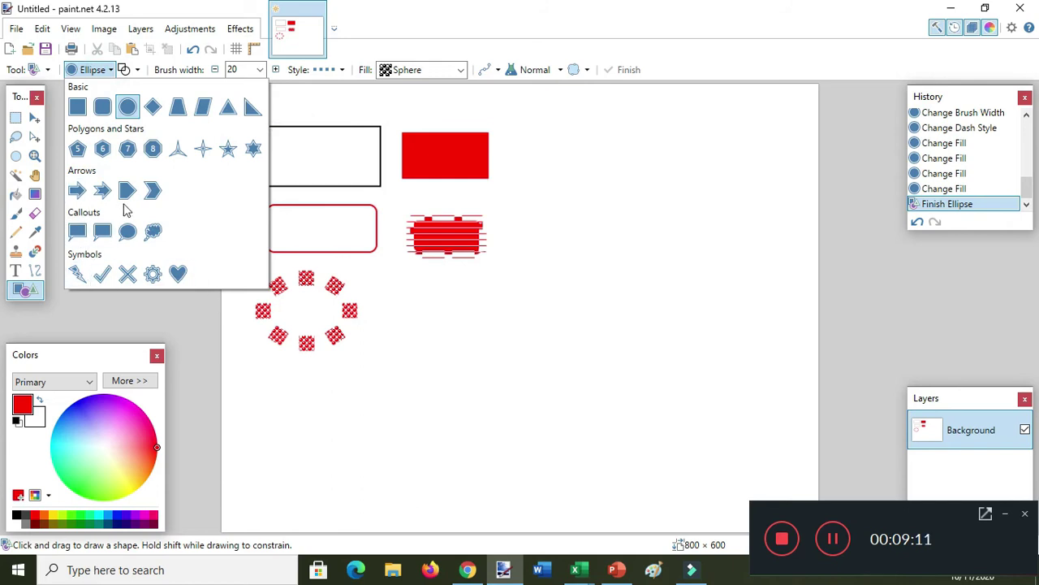
left_click(129, 191)
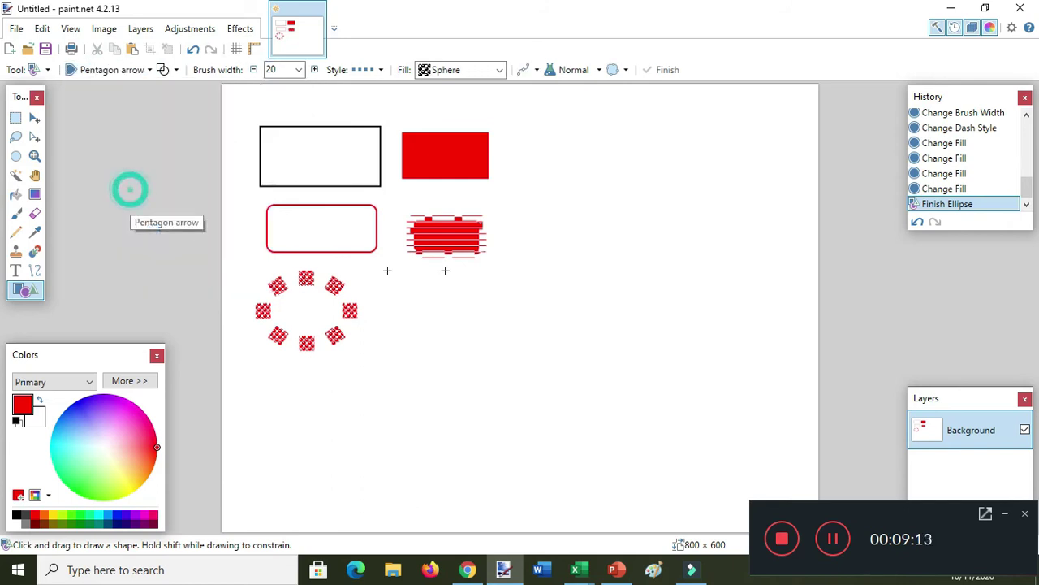
mouse_move(450, 284)
left_mouse_down()
mouse_move(553, 347)
mouse_move(592, 351)
left_mouse_up()
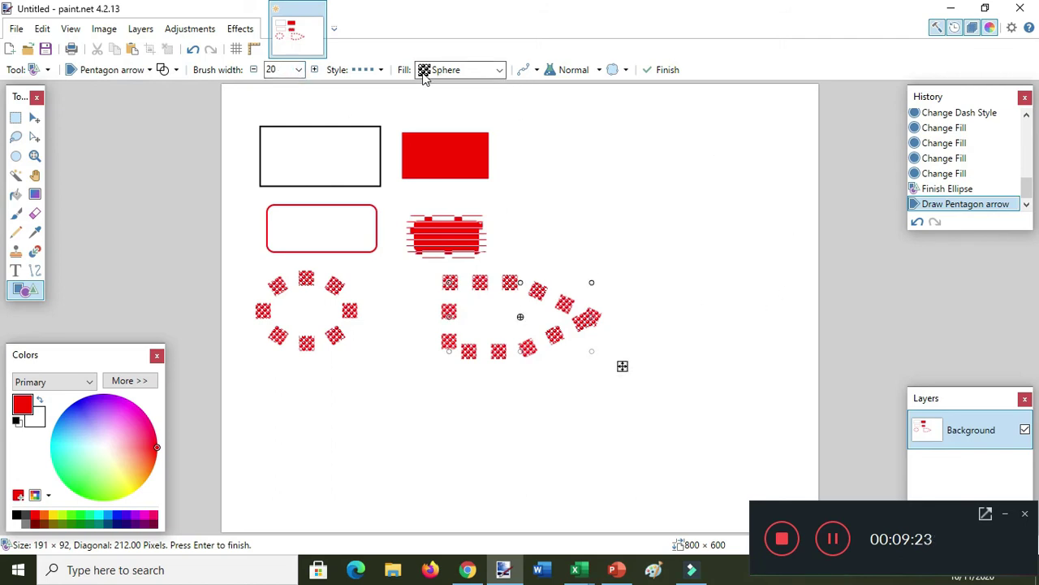
Apply the Solid Diamond fill to the pentagon arrow outline and finish the shape
left_click(500, 69)
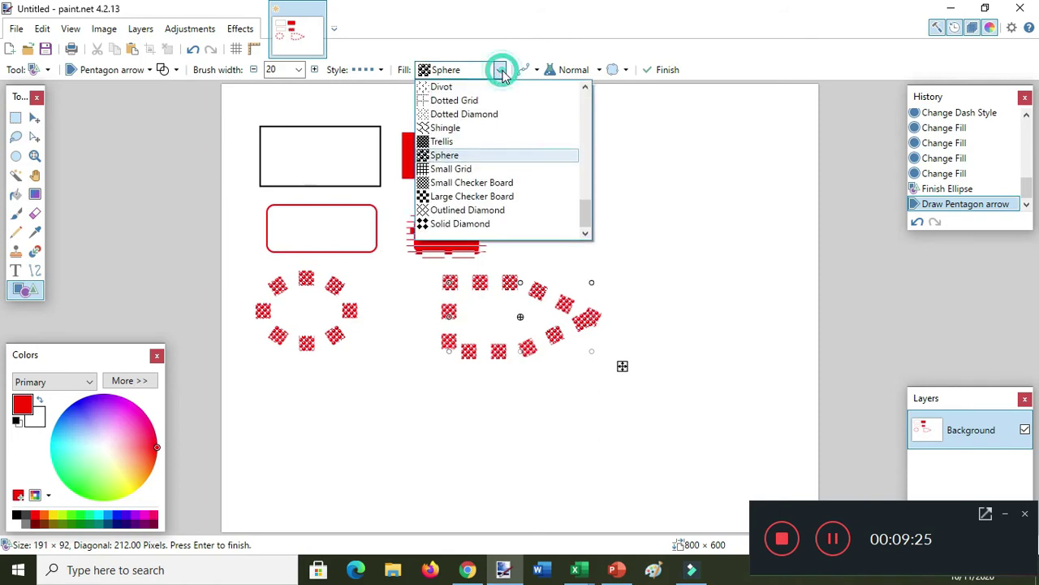
left_click(485, 225)
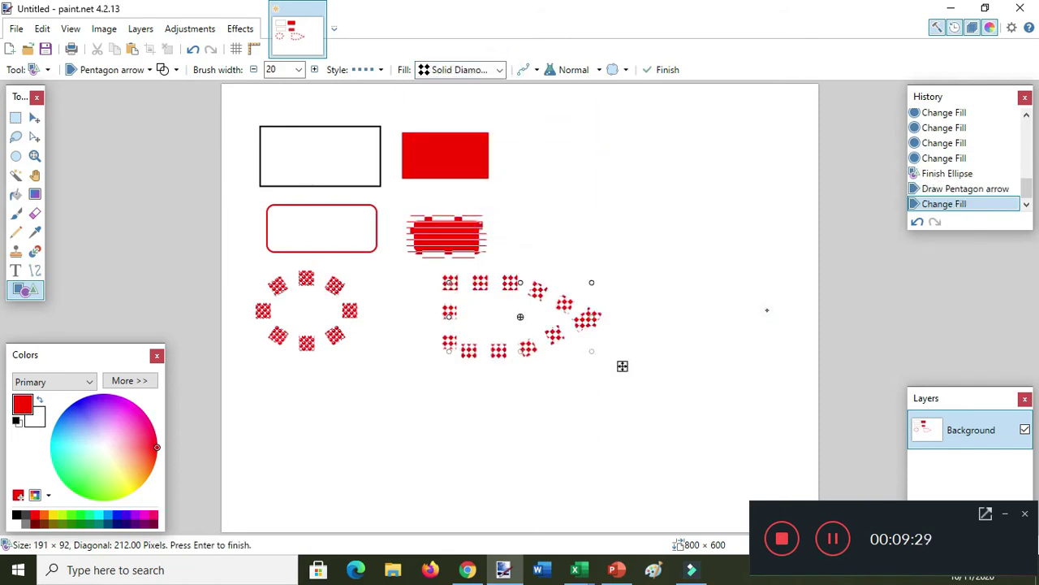
key("Return")
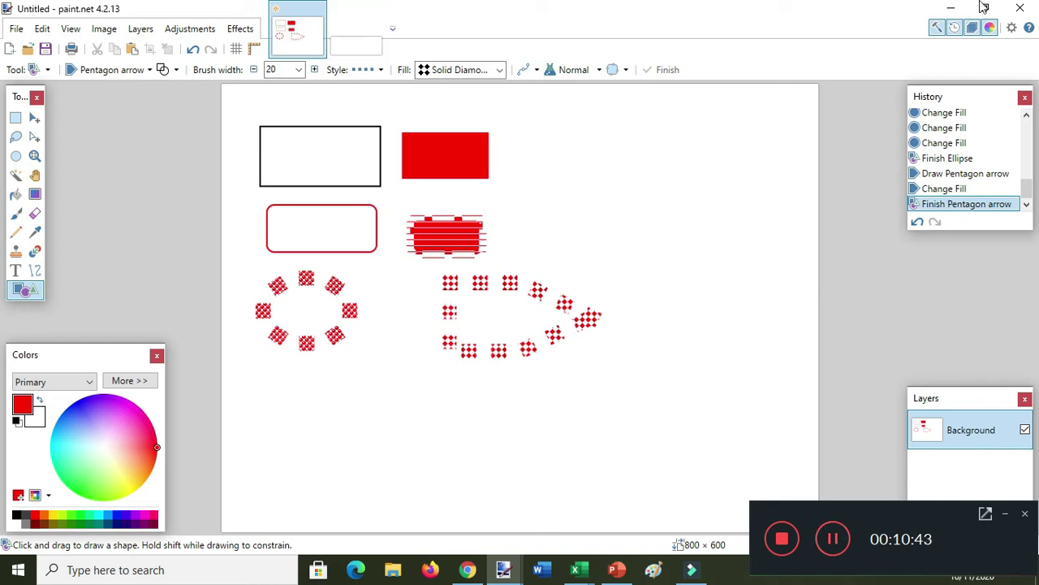
Create a new blank image 800 pixels wide and 600 pixels high
left_click(16, 28)
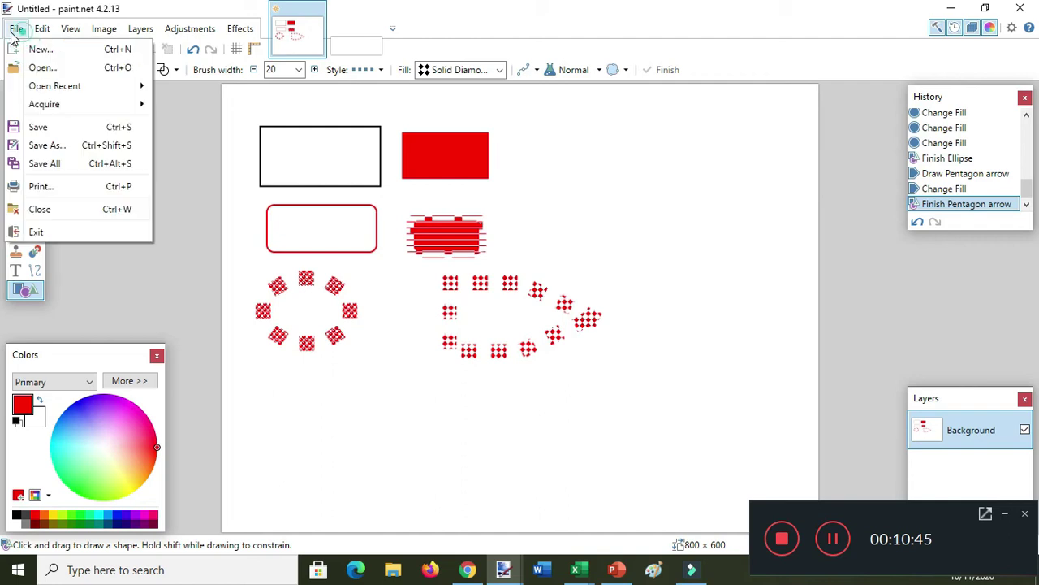
left_click(46, 51)
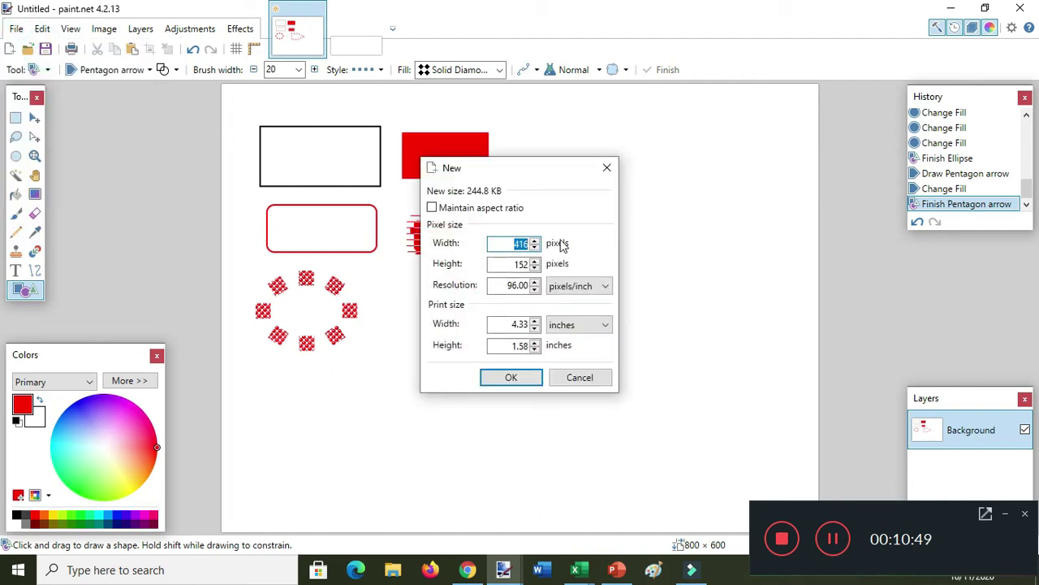
type("800")
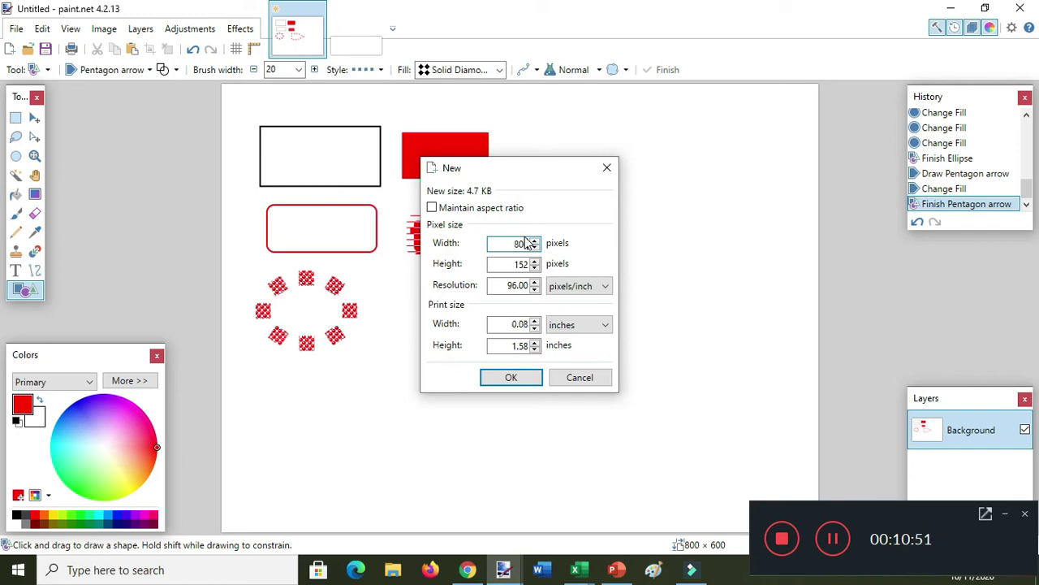
double_click(510, 264)
type("600")
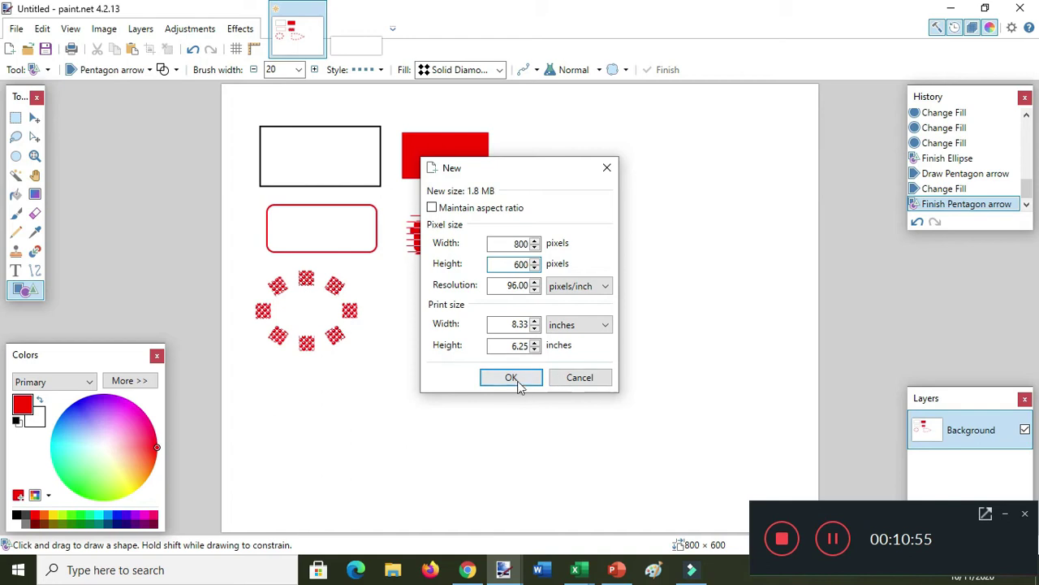
left_click(514, 376)
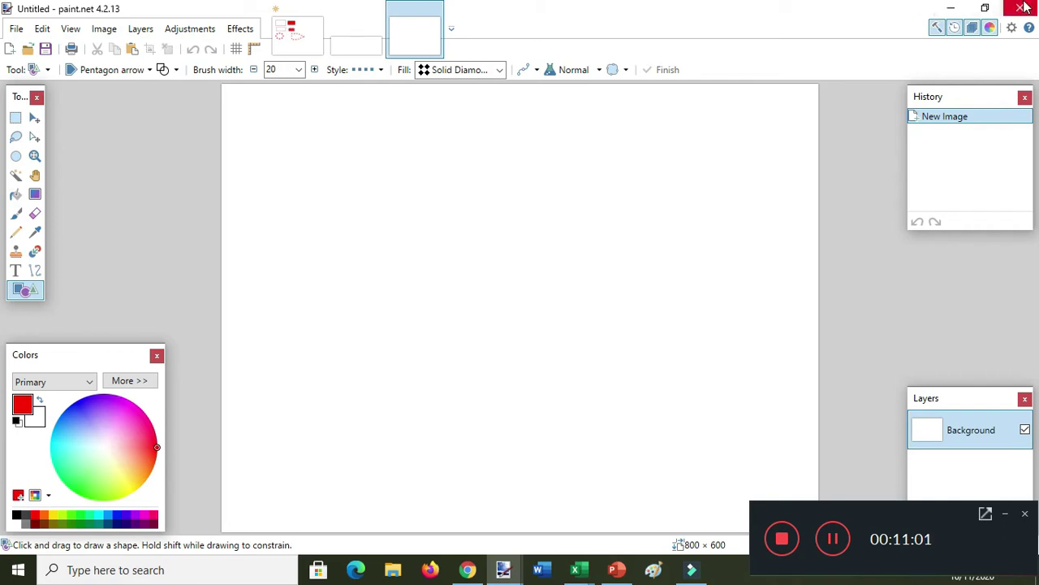
Draw a triangle about 244 × 227 pixels with the Shapes tool and shift it left near the canvas's upper edge
left_click(34, 293)
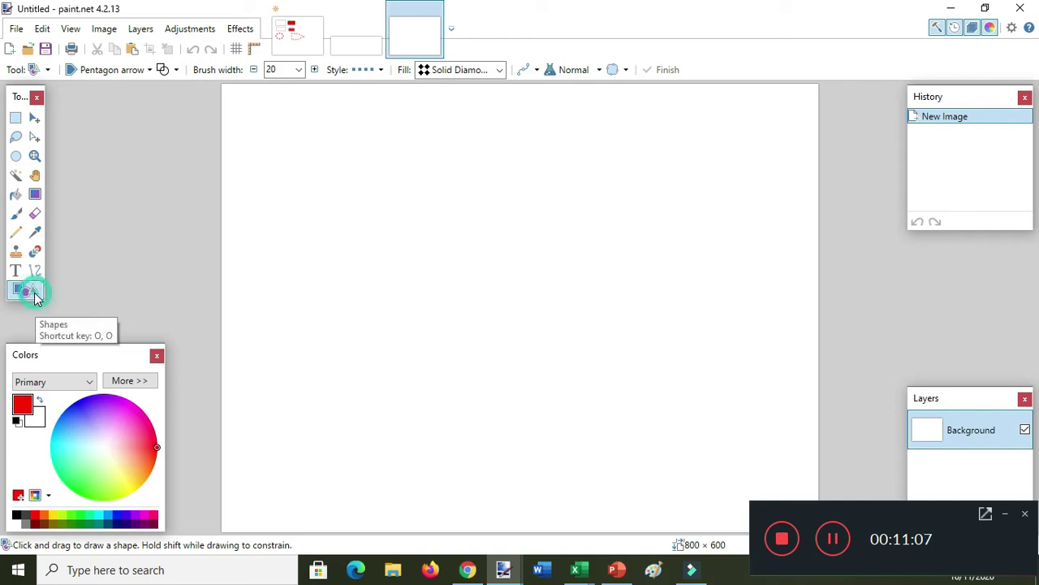
left_click(149, 69)
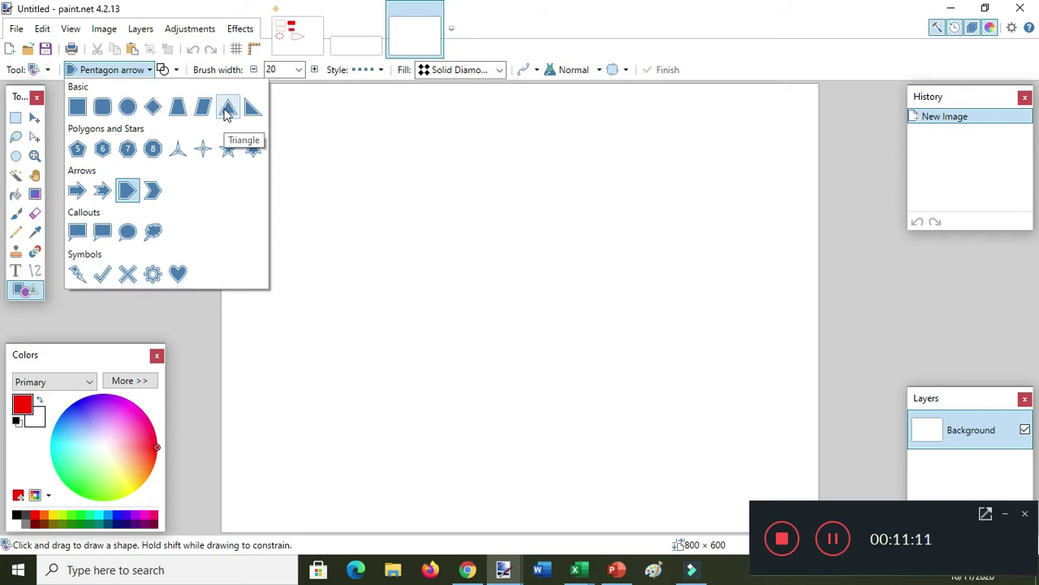
left_click(227, 108)
mouse_move(443, 83)
left_mouse_down()
mouse_move(553, 244)
mouse_move(626, 260)
left_mouse_up()
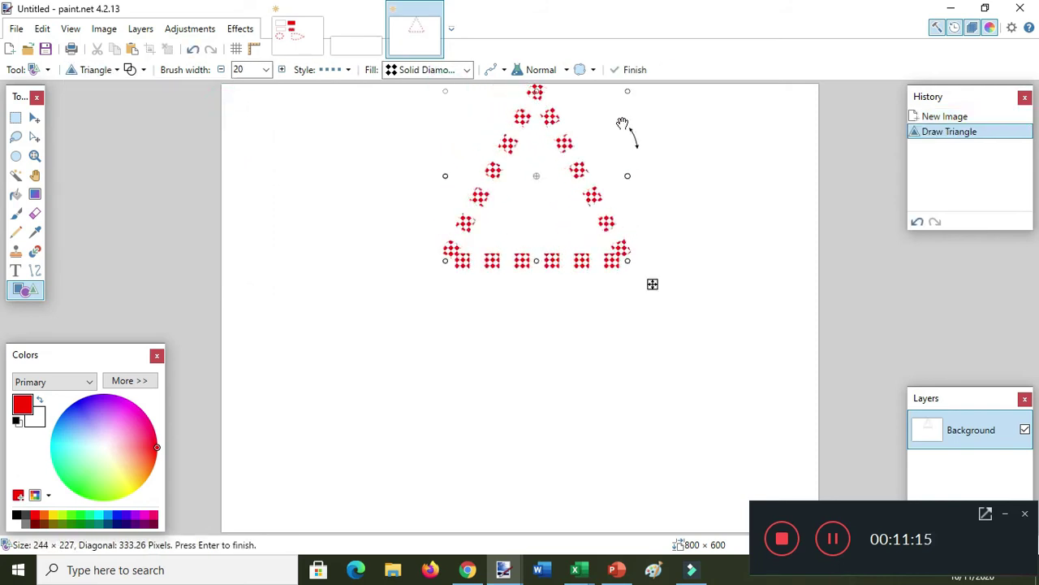
left_click_drag(584, 174, 521, 185)
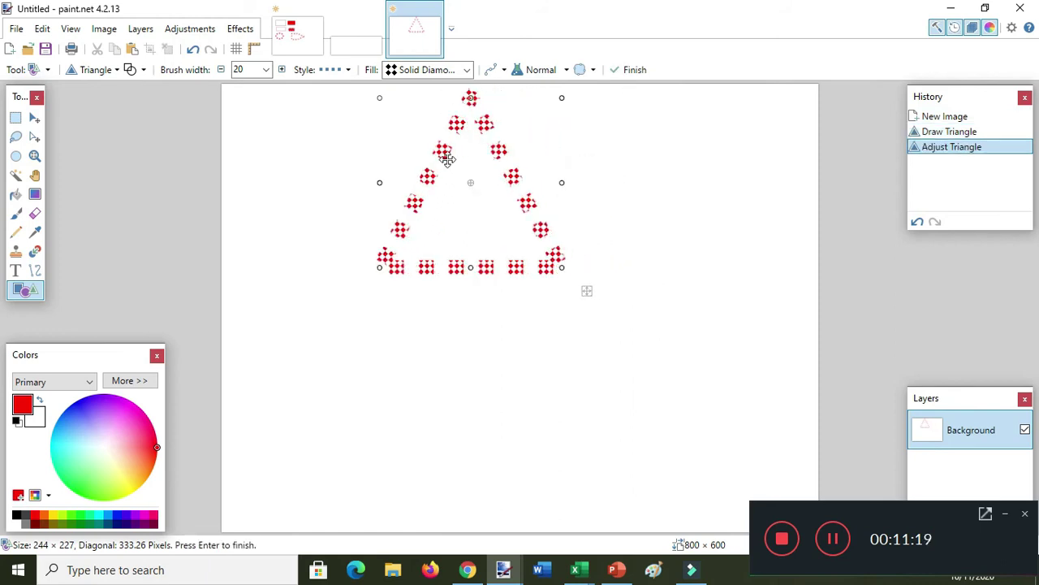
Set the triangle outline's brush width to 10
left_click(265, 69)
scroll(268, 203, "up", 5)
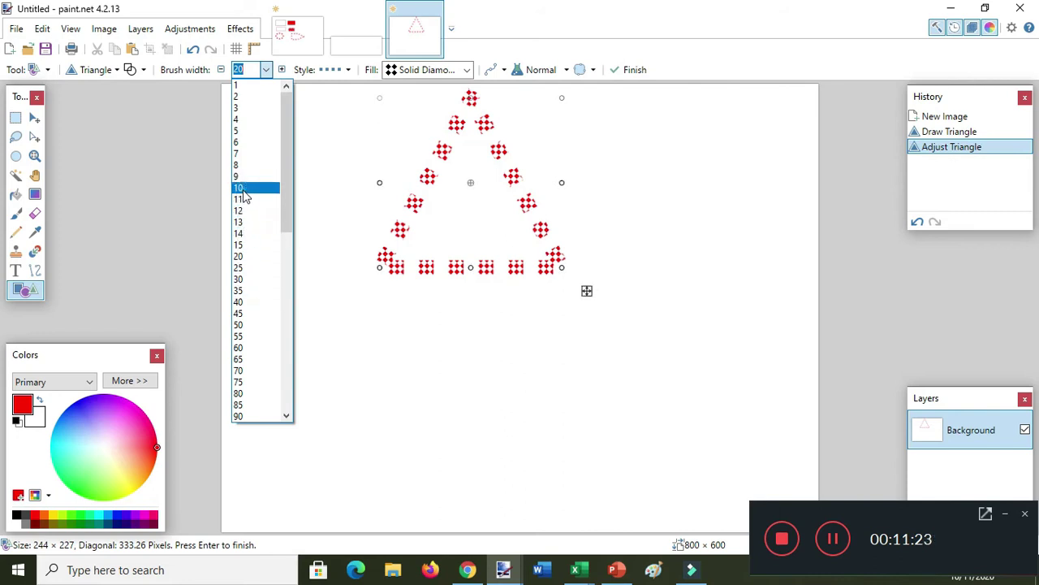
left_click(242, 189)
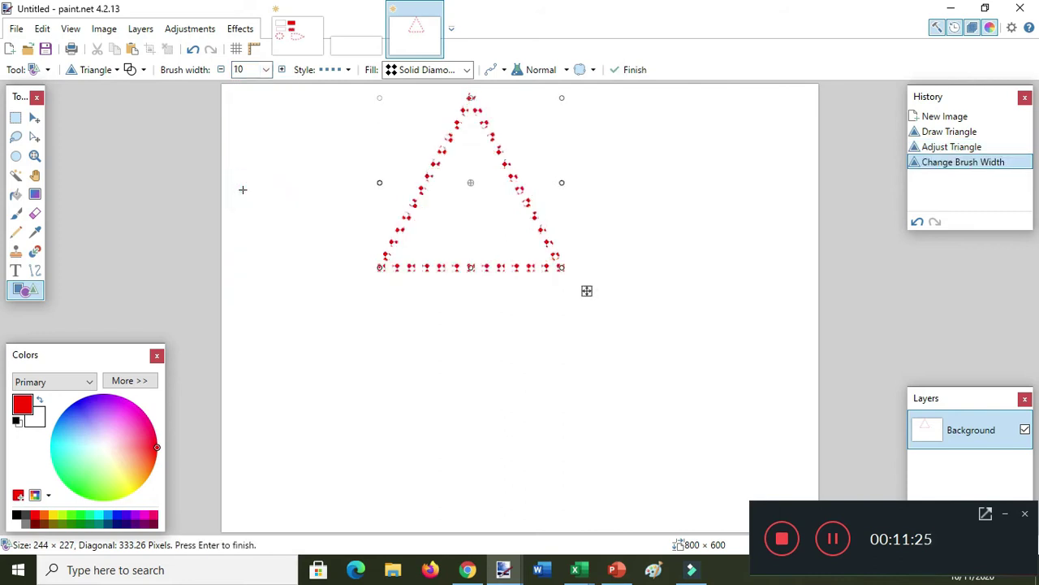
Enlarge the triangle to about 501 × 252 pixels, position it as a roof along the canvas's upper edge, and finish it
left_click_drag(564, 268, 667, 271)
left_click_drag(617, 210, 574, 204)
left_click_drag(625, 269, 689, 284)
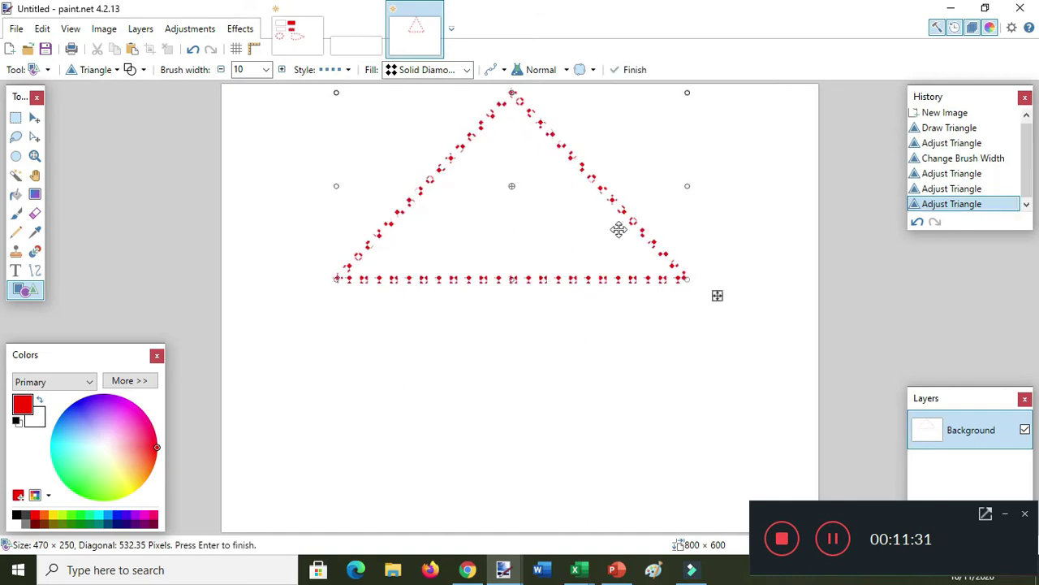
left_click_drag(622, 208, 595, 203)
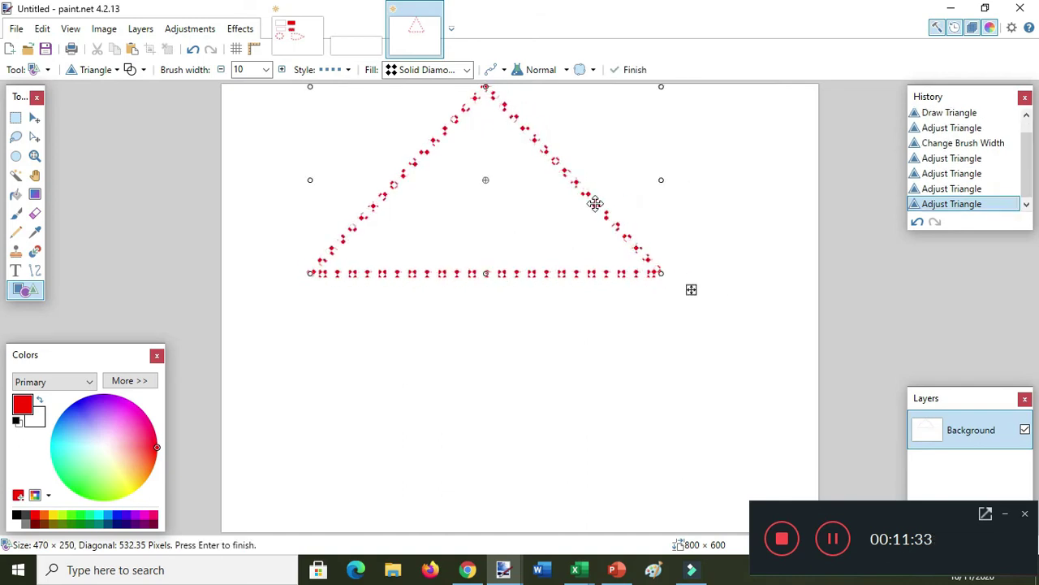
left_click(464, 69)
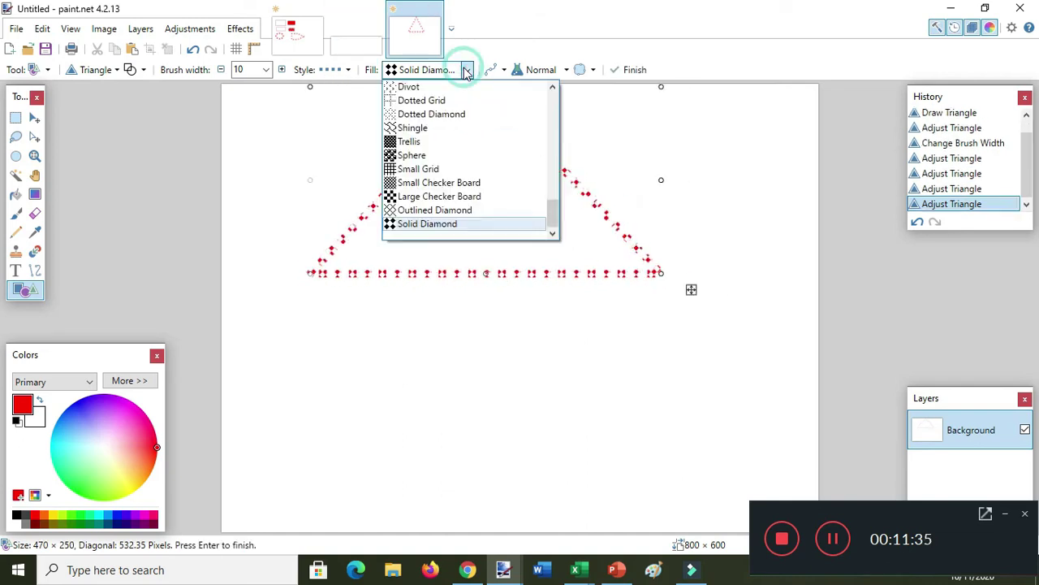
left_click(453, 224)
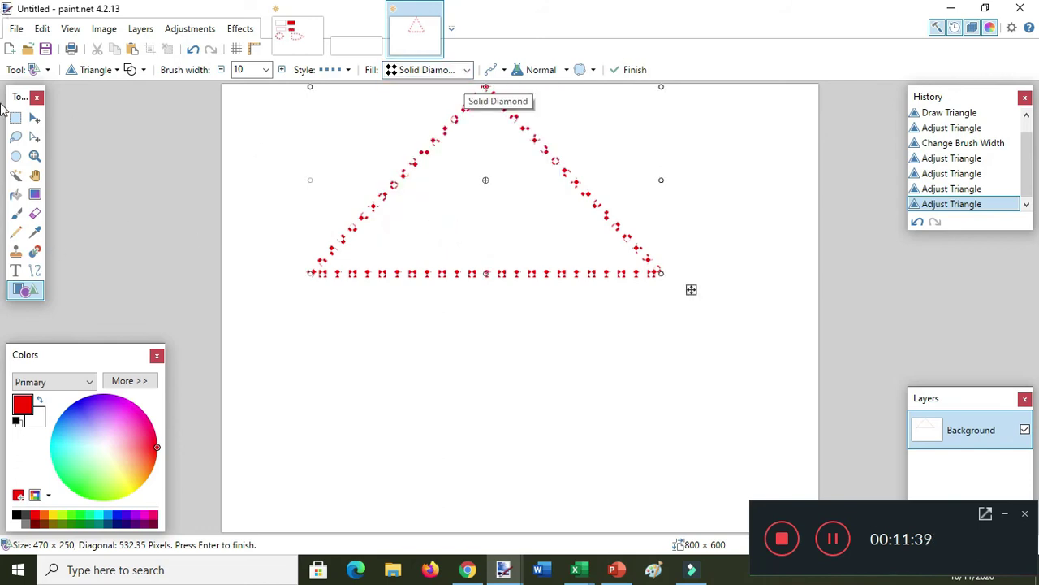
left_click_drag(665, 276, 684, 274)
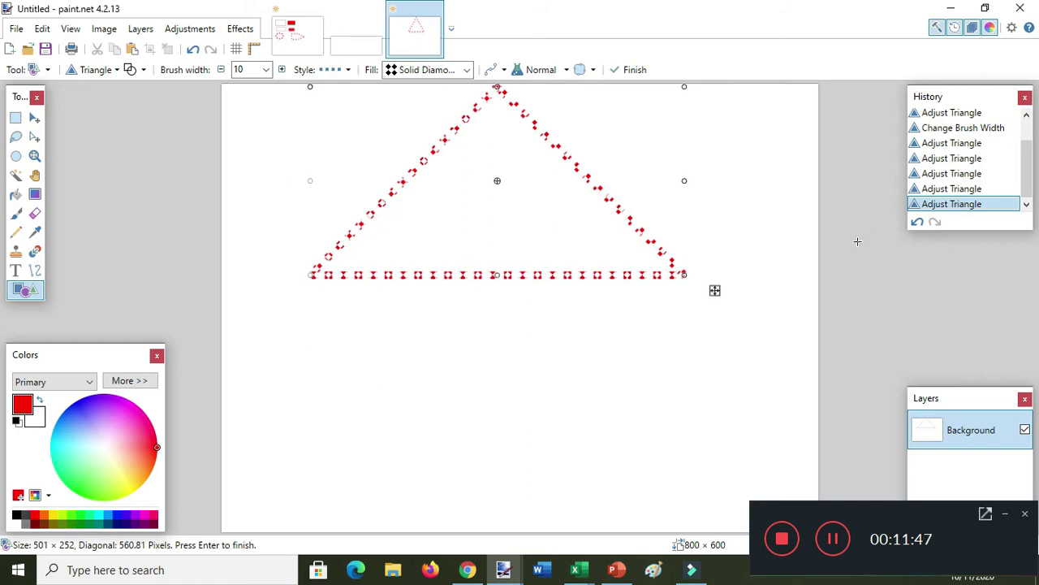
left_click(858, 241)
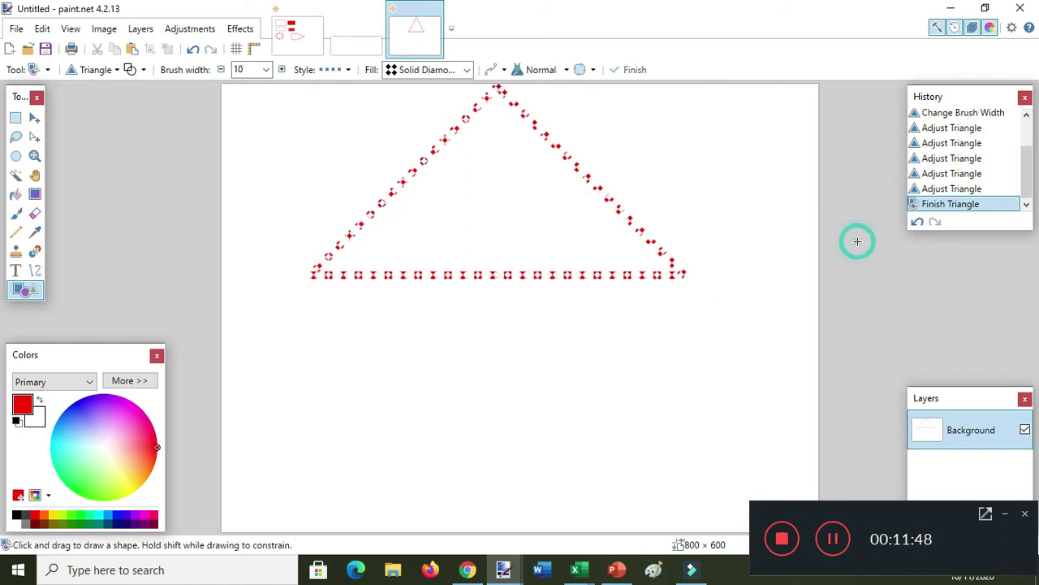
Draw a rectangle about 275 × 154 pixels directly beneath the triangle's base
left_click(118, 71)
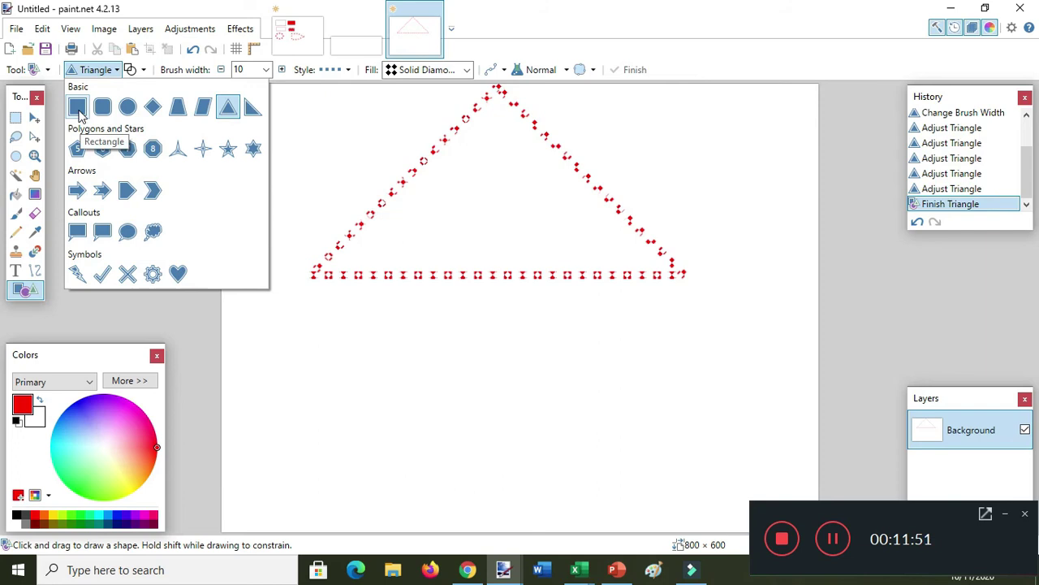
left_click(77, 107)
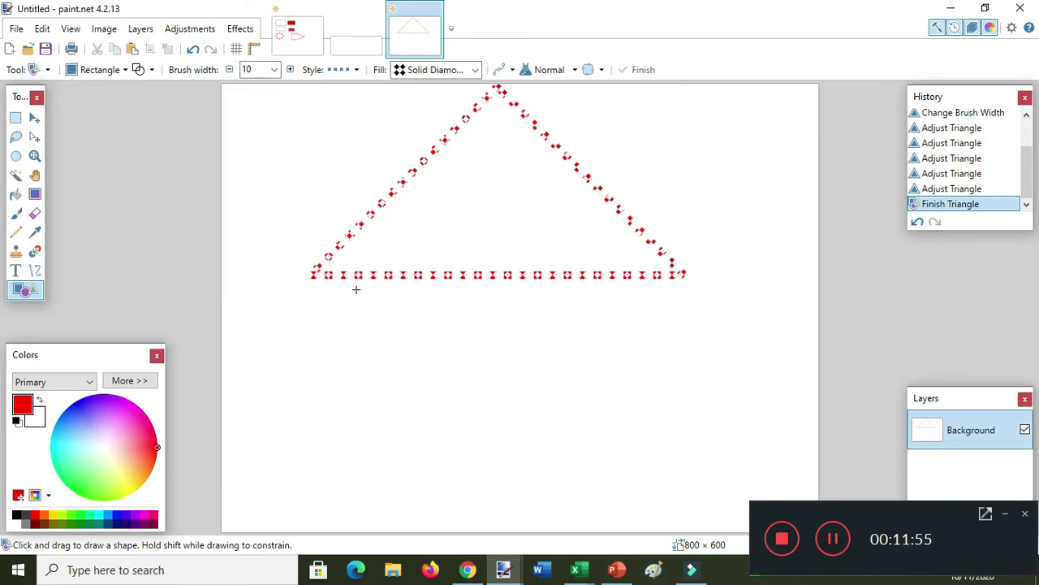
mouse_move(342, 279)
left_mouse_down()
mouse_move(594, 395)
mouse_move(659, 448)
mouse_move(619, 417)
mouse_move(547, 394)
left_mouse_up()
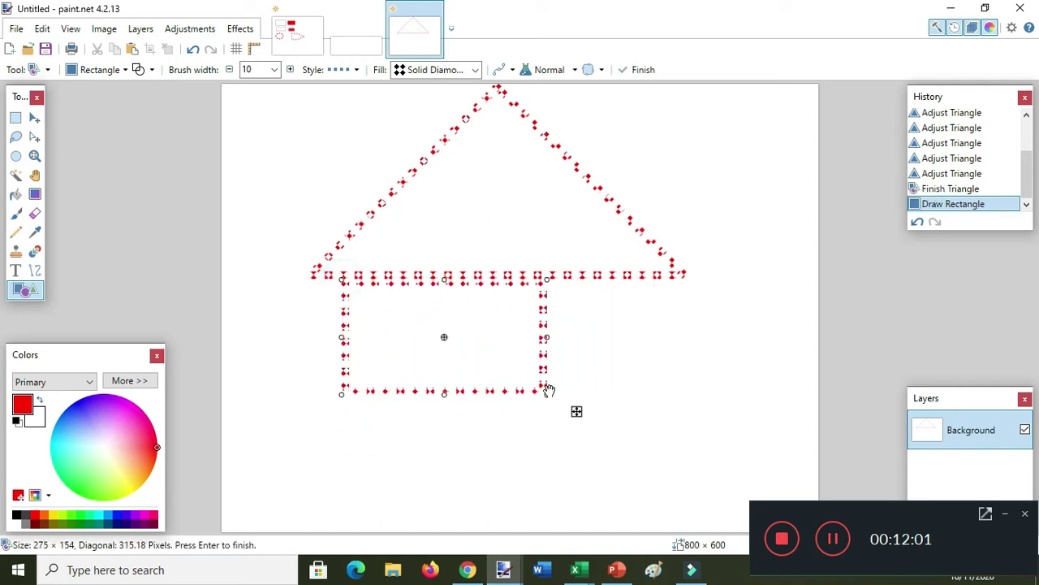
Widen the rectangle to about 370 pixels, extend it downward and centre it under the triangle as the house wall, then finish it
left_click_drag(545, 356, 573, 425)
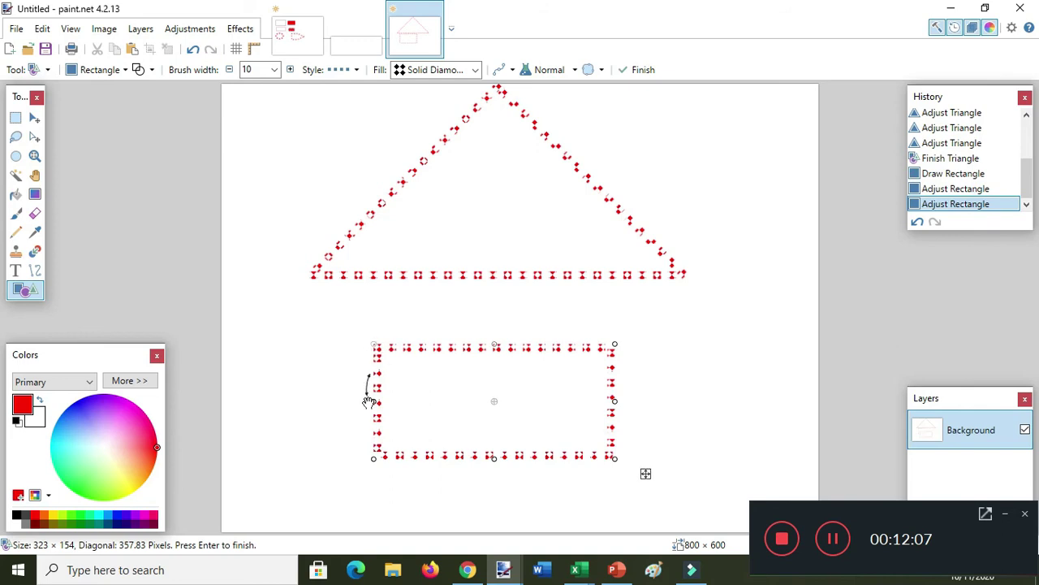
left_click_drag(523, 392, 522, 325)
left_click_drag(496, 395, 489, 453)
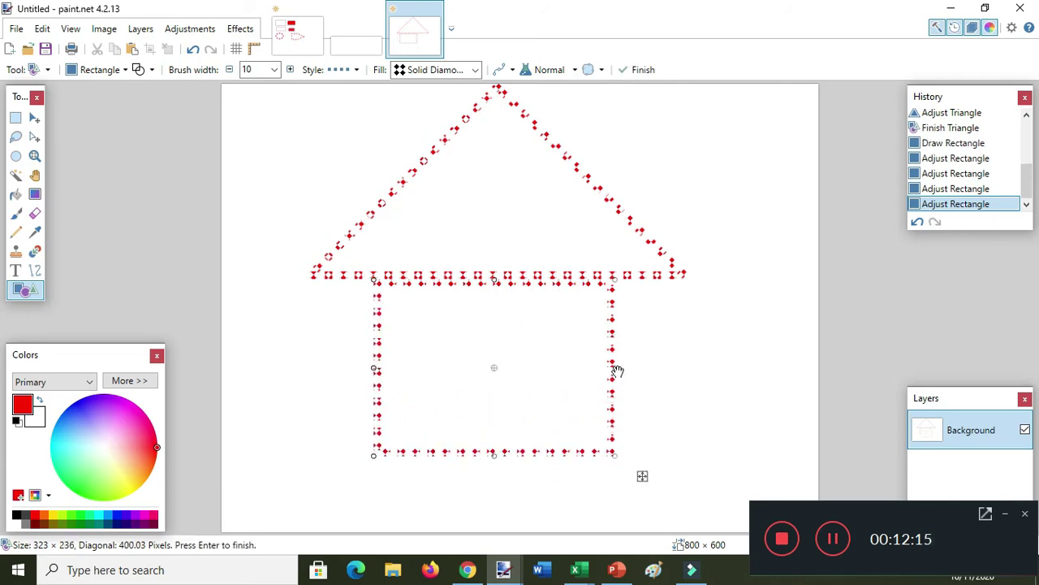
left_click_drag(615, 369, 636, 370)
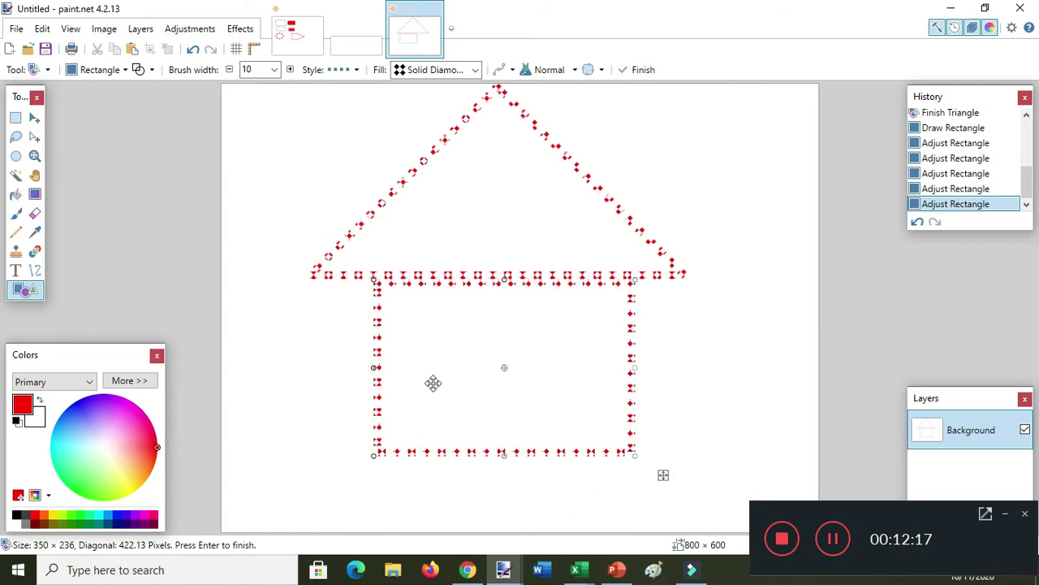
left_click_drag(375, 370, 360, 366)
left_click_drag(466, 344, 464, 343)
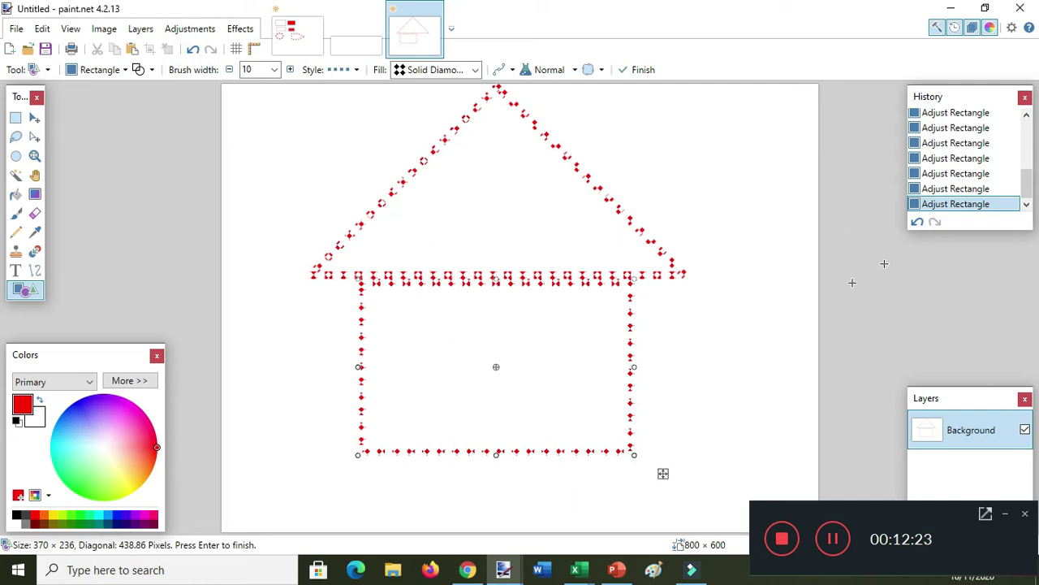
left_click_drag(496, 454, 498, 471)
left_click(884, 296)
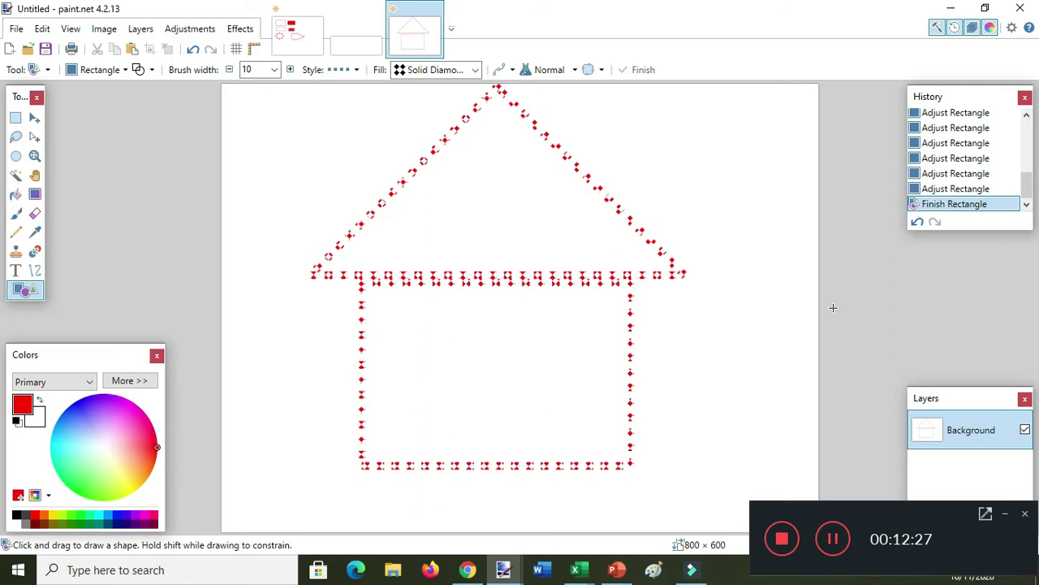
Draw a trapezoid about 179 × 77 pixels below the rectangle and centre it against the rectangle's bottom edge
left_click(123, 70)
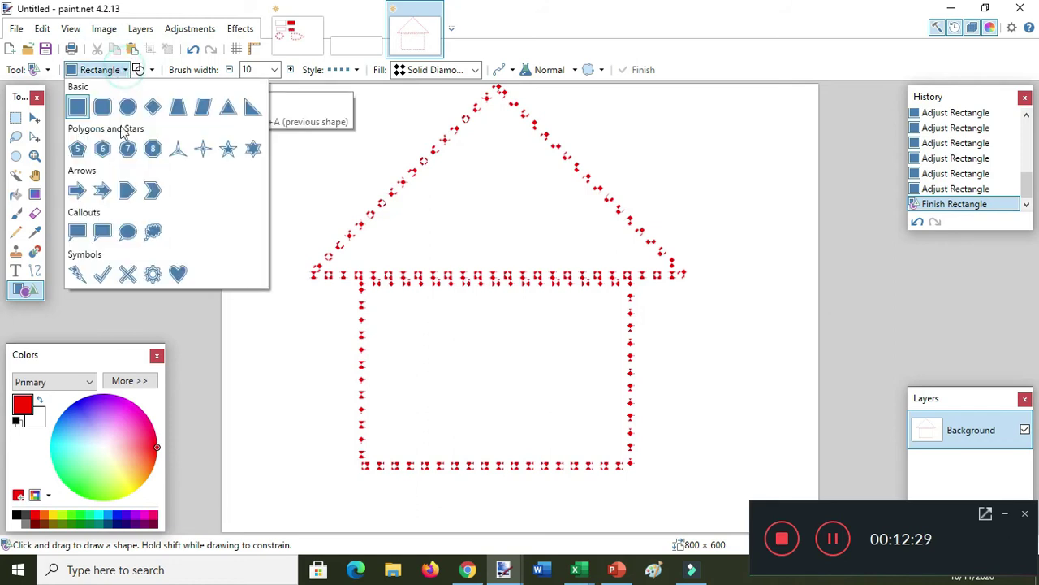
left_click(177, 109)
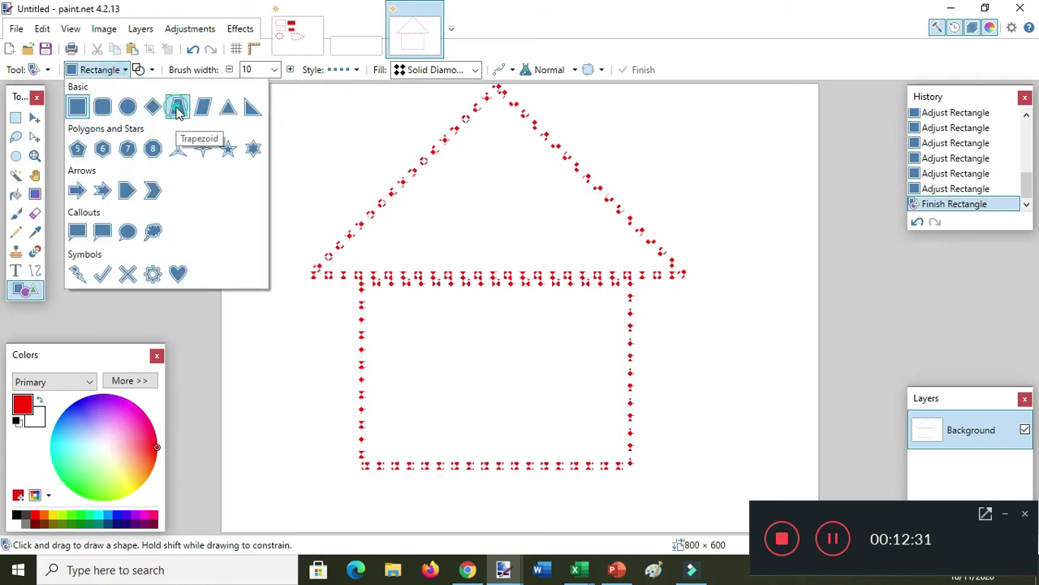
mouse_move(429, 468)
left_mouse_down()
mouse_move(573, 527)
mouse_move(564, 528)
left_mouse_up()
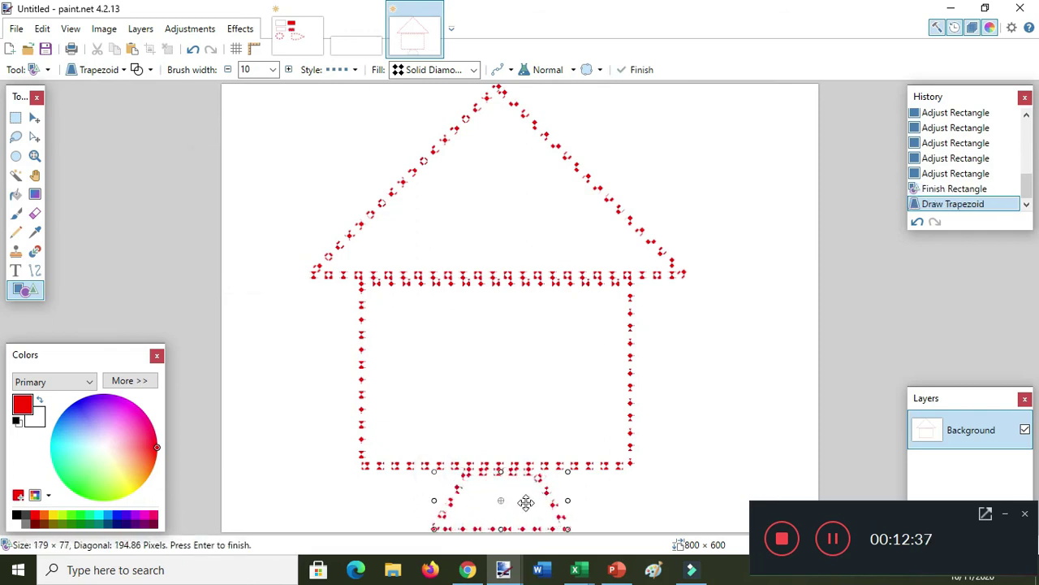
left_click_drag(522, 501, 521, 483)
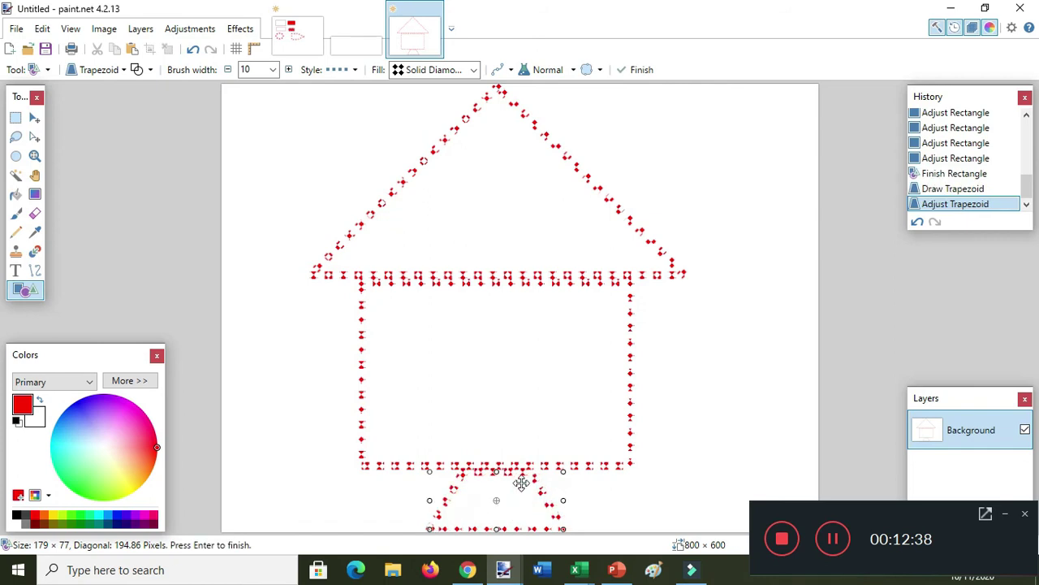
Change the trapezoid's fill to Solid Color and its draw mode to Draw Filled Shape
left_click(122, 70)
left_click(178, 106)
left_click(474, 70)
left_click_drag(560, 213, 577, 105)
left_click(461, 86)
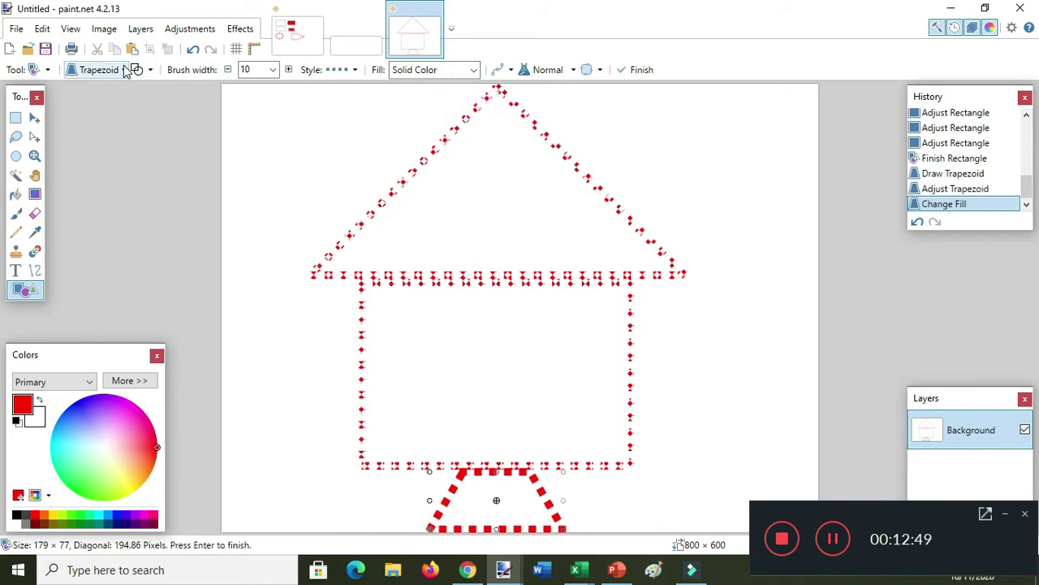
left_click(150, 70)
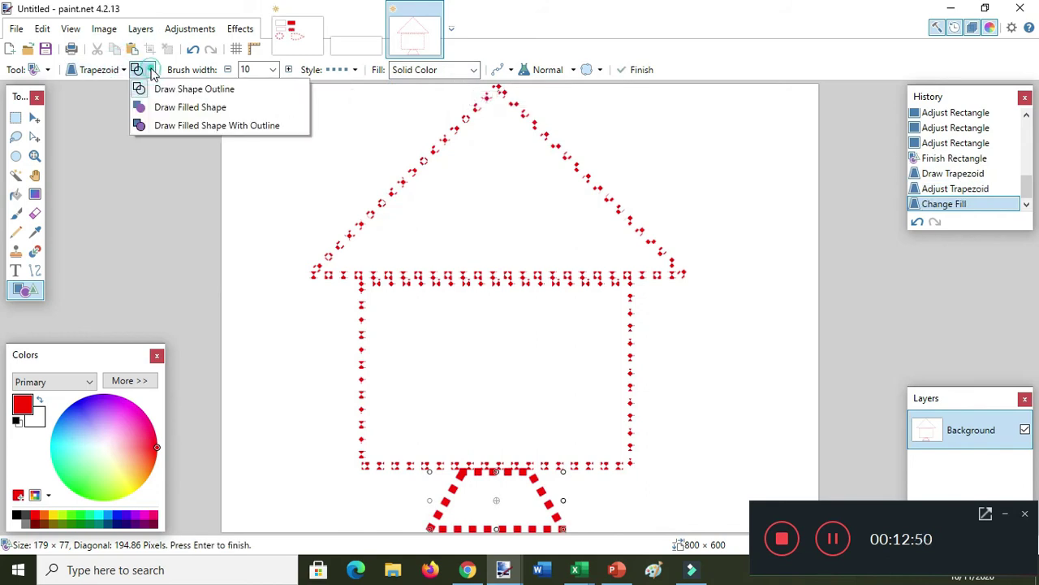
left_click(197, 111)
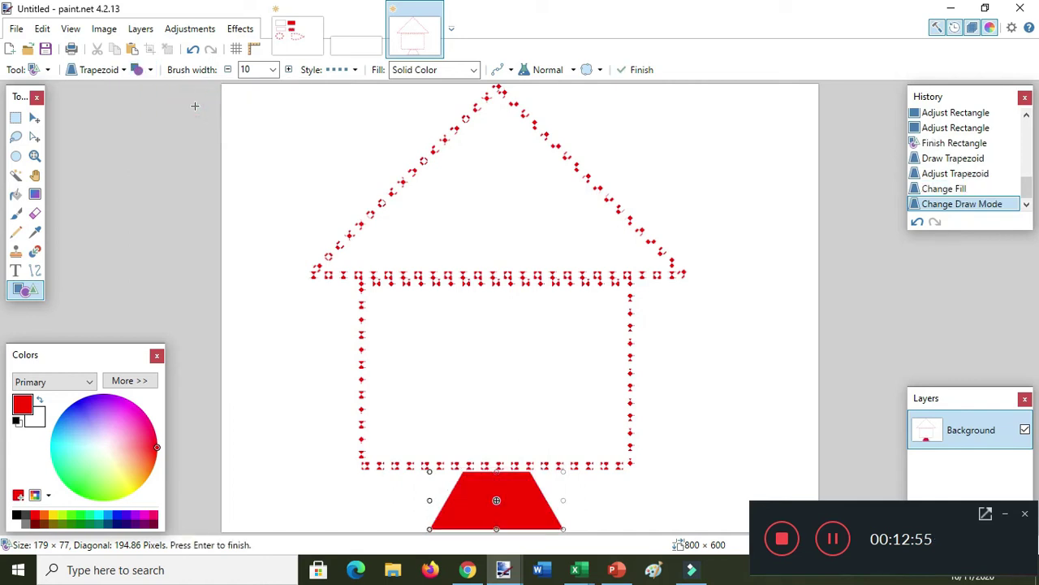
Finish the trapezoid, then draw a door rectangle in the middle of the house wall and widen it to about 87 × 238 pixels
left_click(161, 159)
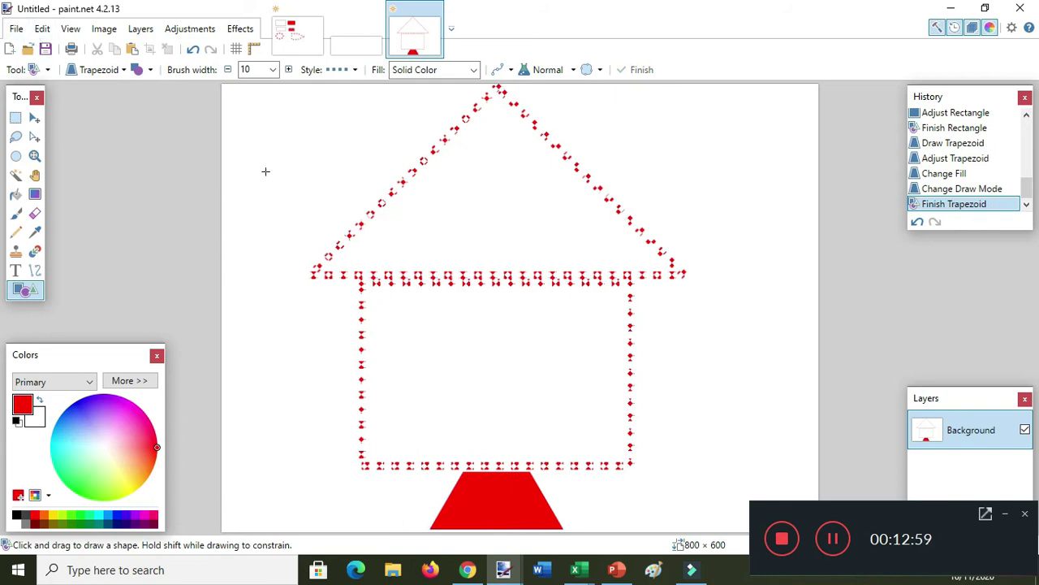
left_click(123, 70)
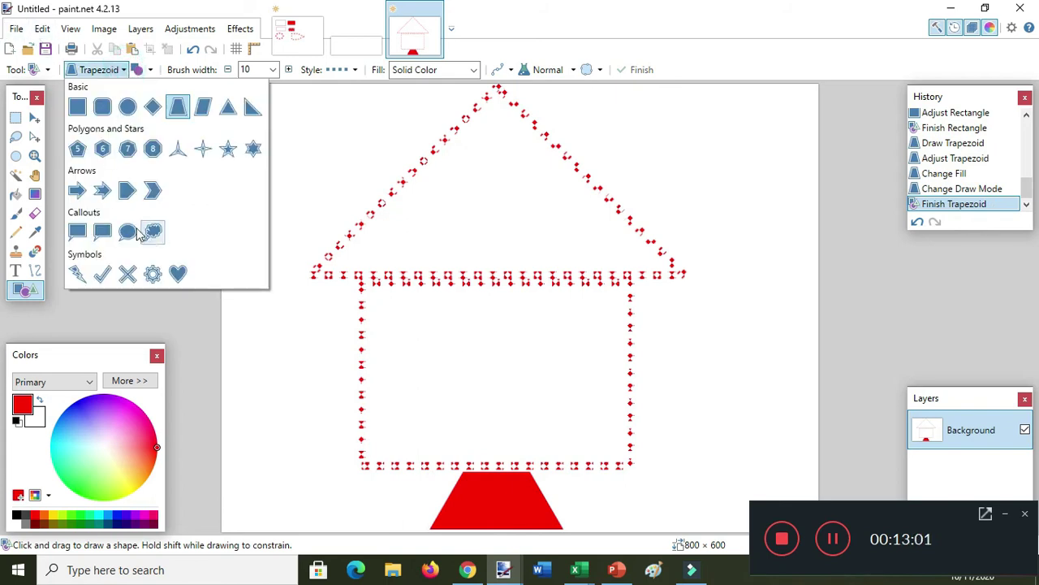
left_click(79, 107)
mouse_move(470, 280)
left_mouse_down()
mouse_move(527, 444)
mouse_move(531, 466)
mouse_move(517, 462)
mouse_move(528, 460)
left_mouse_up()
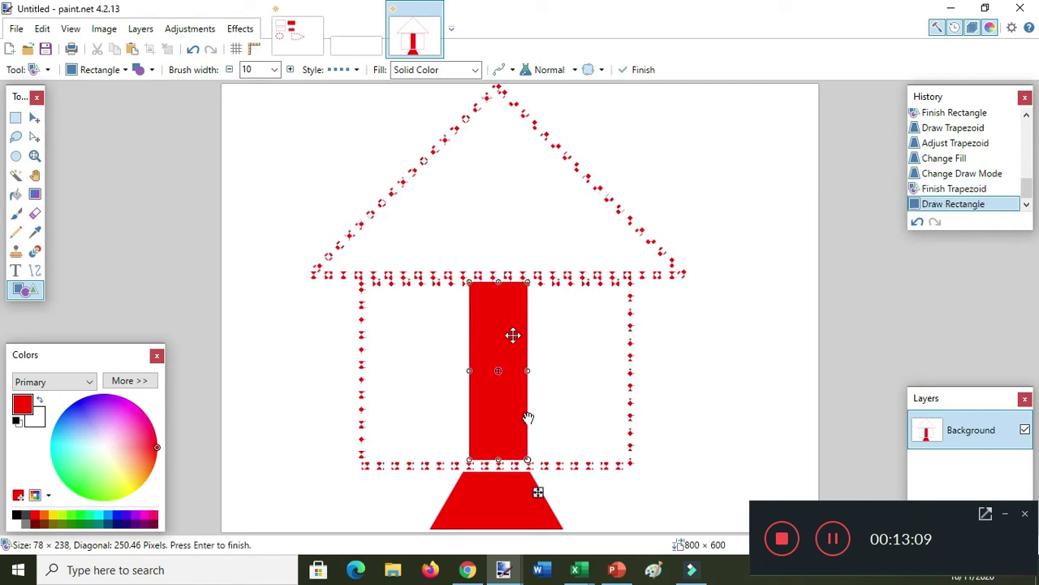
left_click(153, 70)
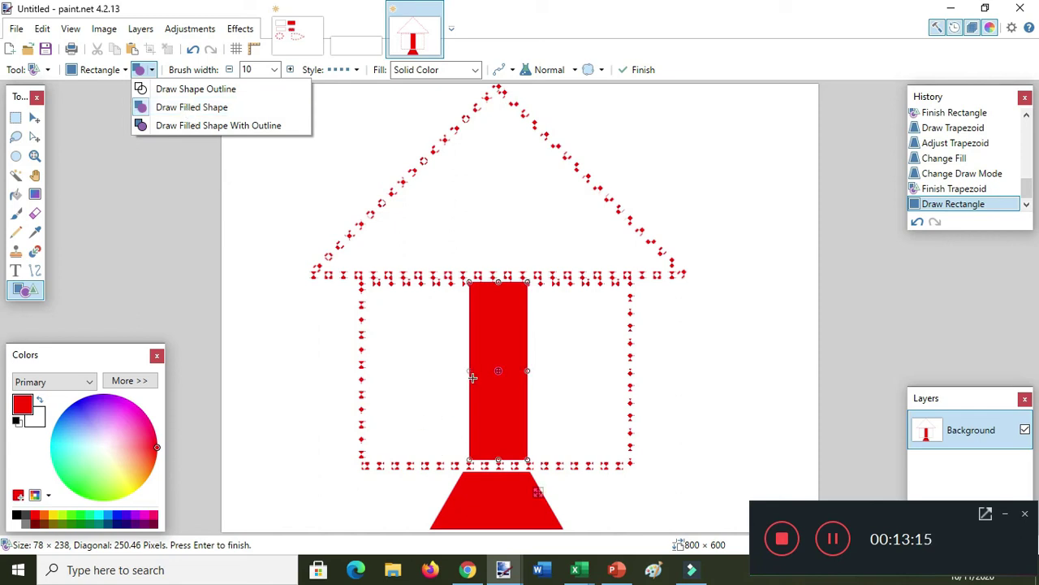
left_click_drag(471, 370, 463, 371)
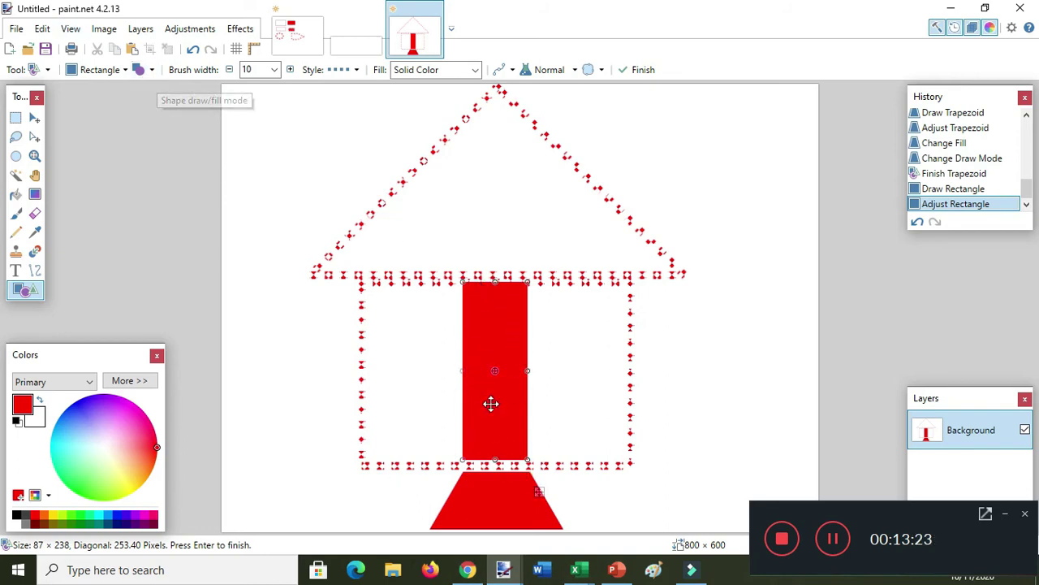
Change the door rectangle's draw mode to Draw Shape Outline and its dash style to Solid, and finish it
left_click(140, 70)
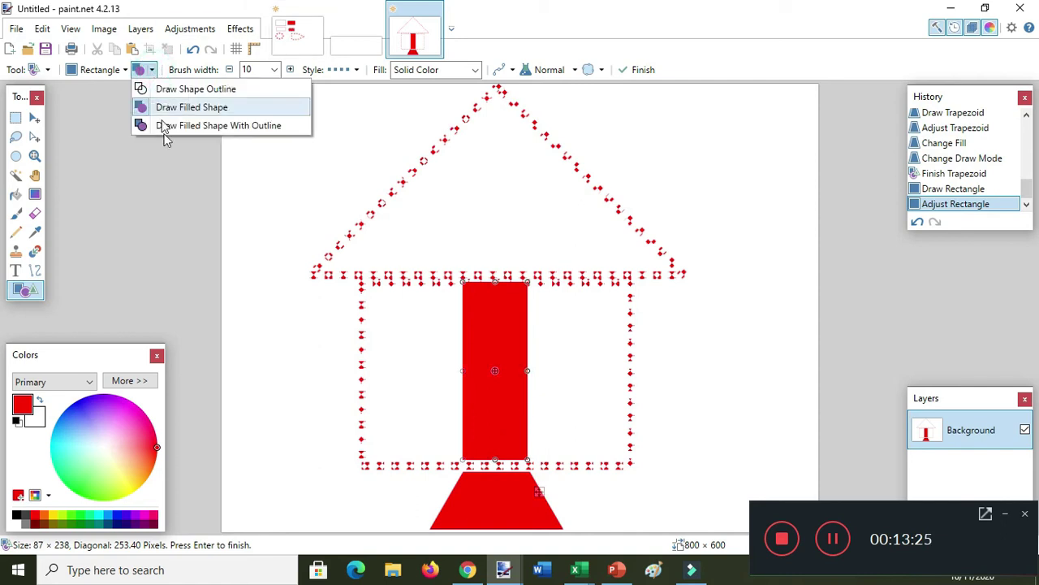
left_click(195, 89)
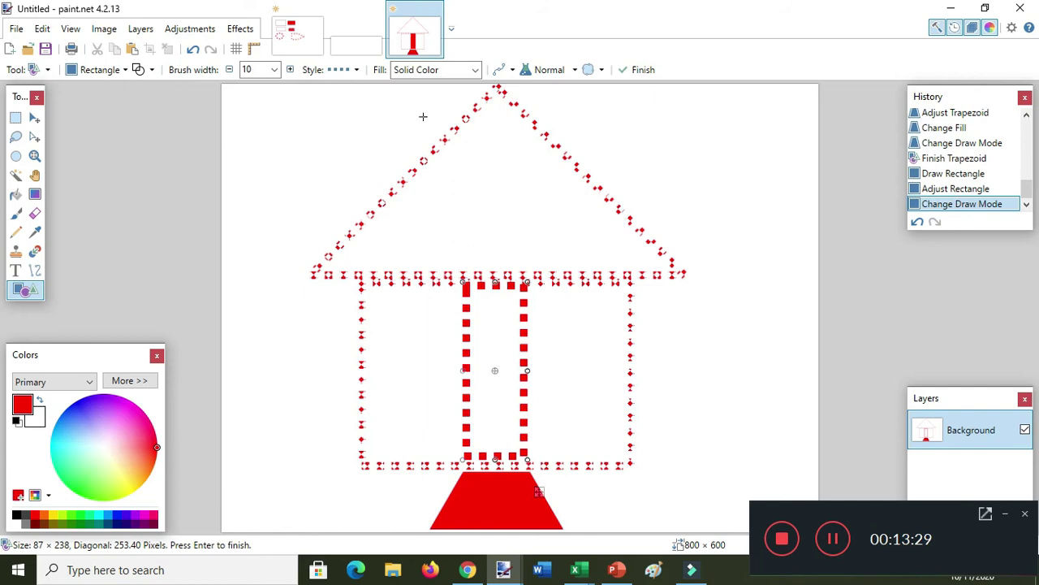
left_click(351, 70)
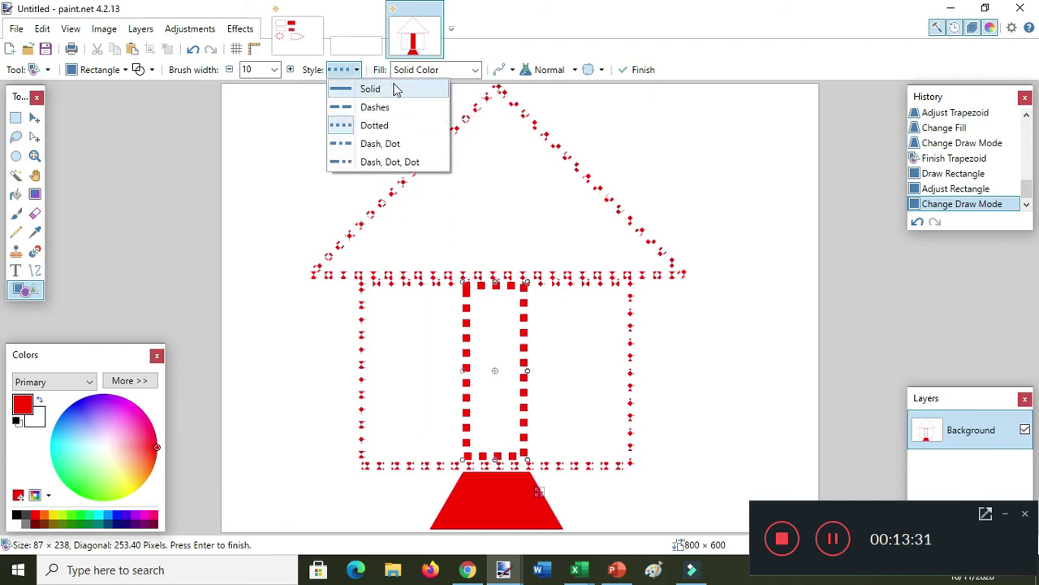
left_click(386, 89)
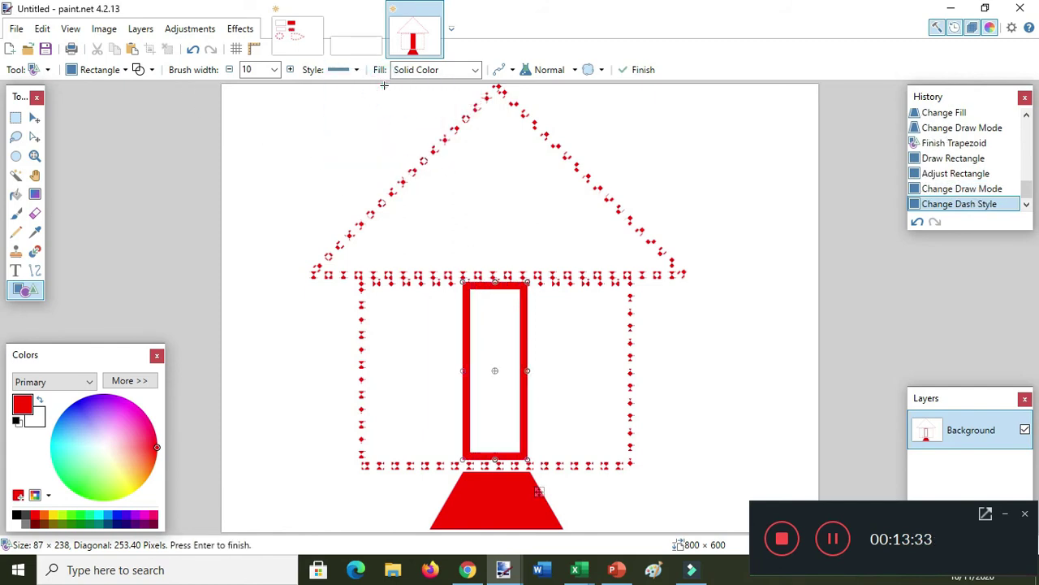
left_click(138, 119)
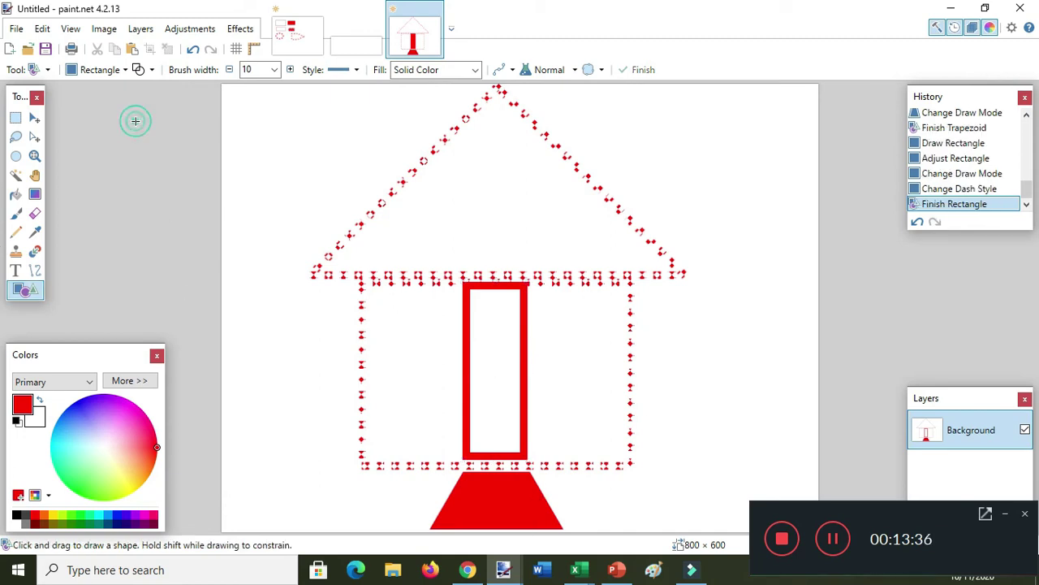
Draw a window rectangle about 81 × 70 pixels on the wall left of the door, give it the Diagonal Cross fill and finish it
left_click(126, 72)
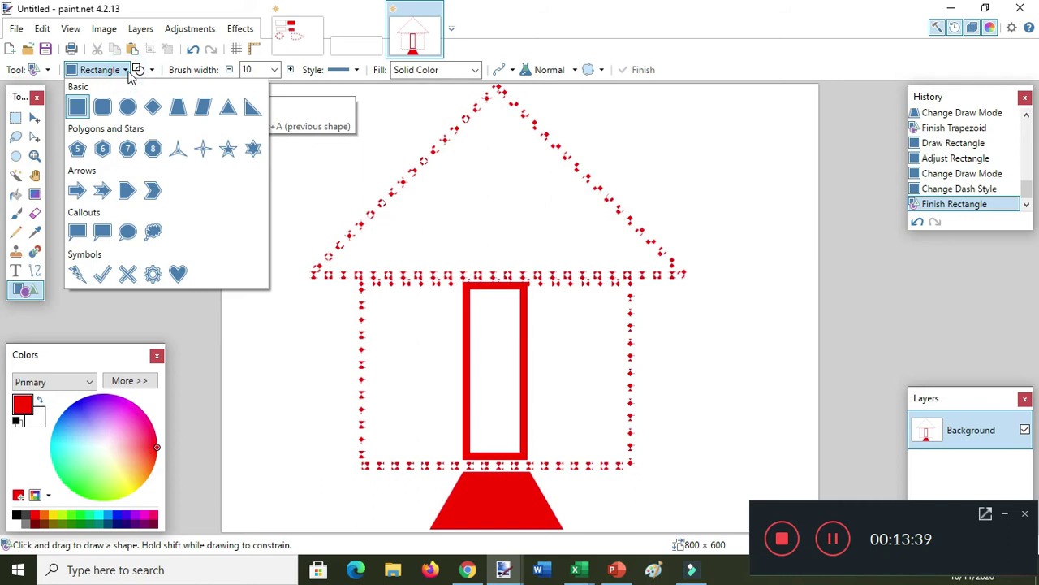
left_click(77, 106)
left_click_drag(378, 307, 439, 359)
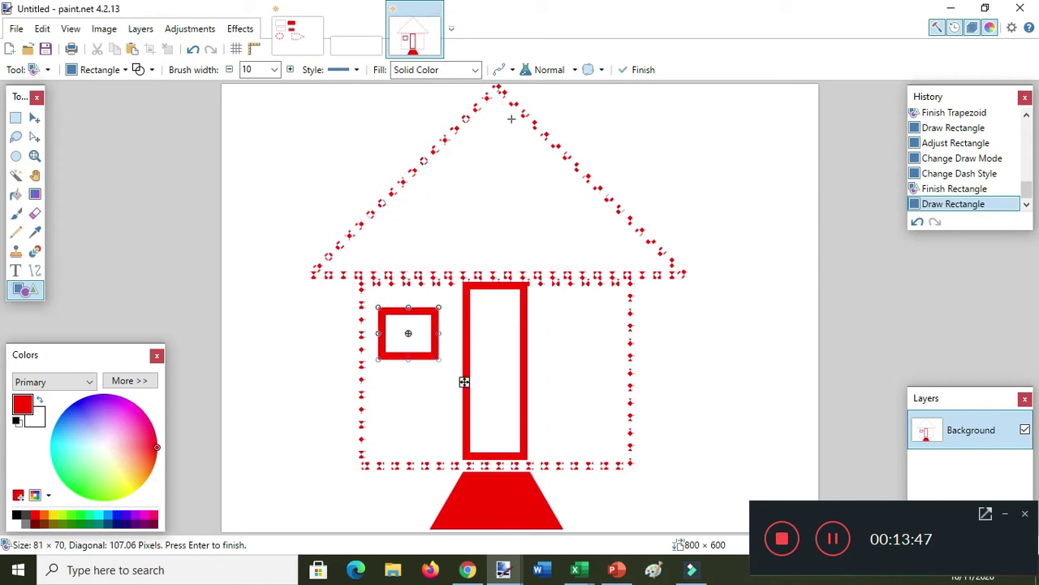
left_click(475, 70)
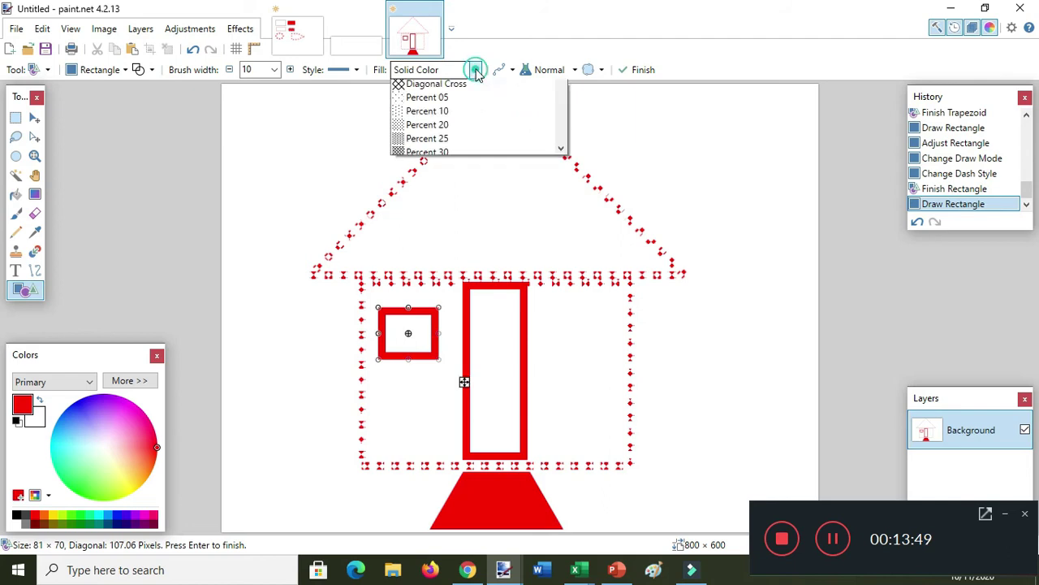
scroll(481, 223, "down", 1)
scroll(478, 203, "up", 1)
scroll(475, 201, "down", 2)
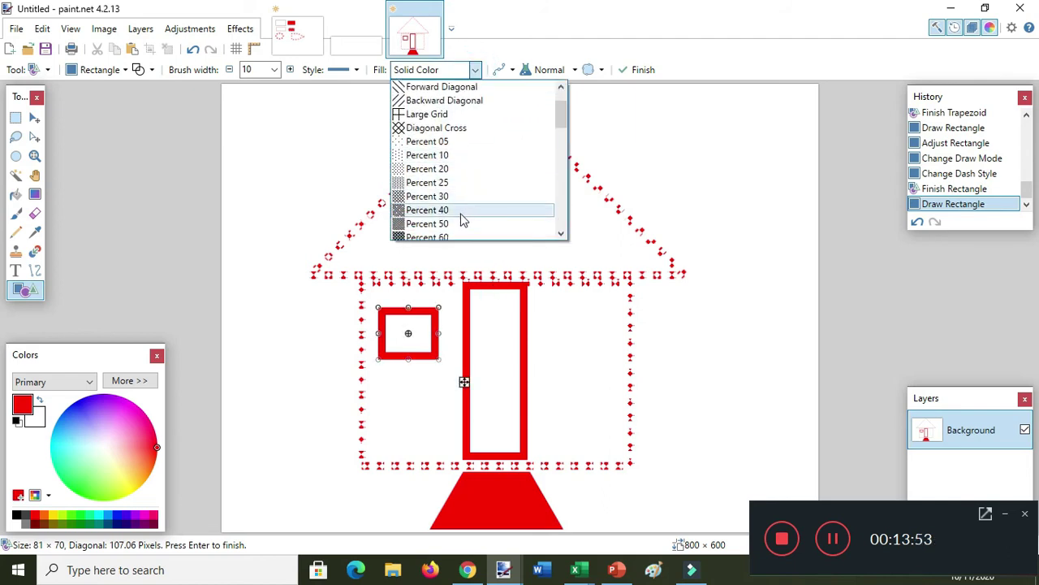
scroll(463, 221, "down", 2)
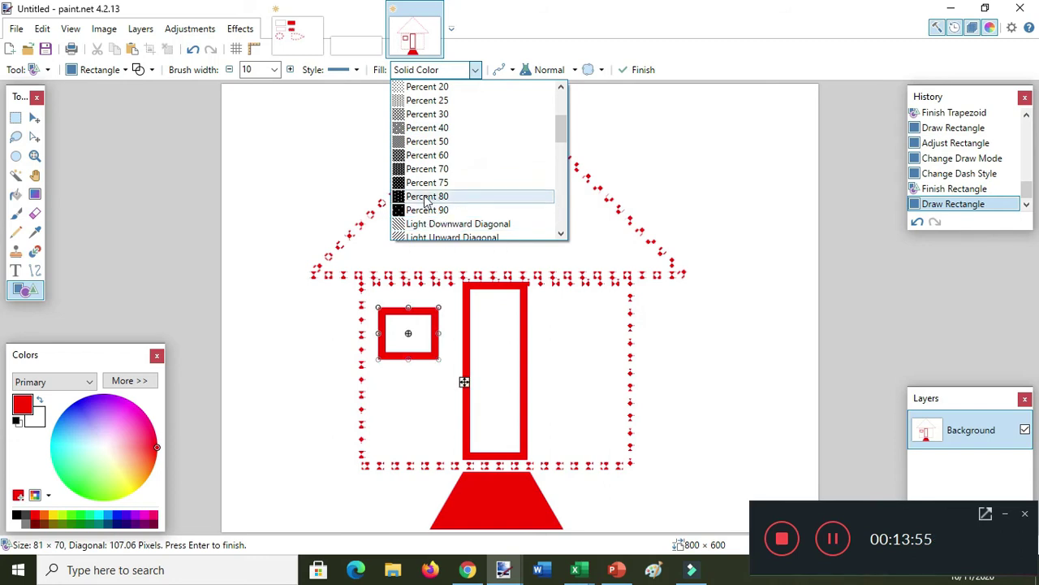
scroll(428, 200, "up", 3)
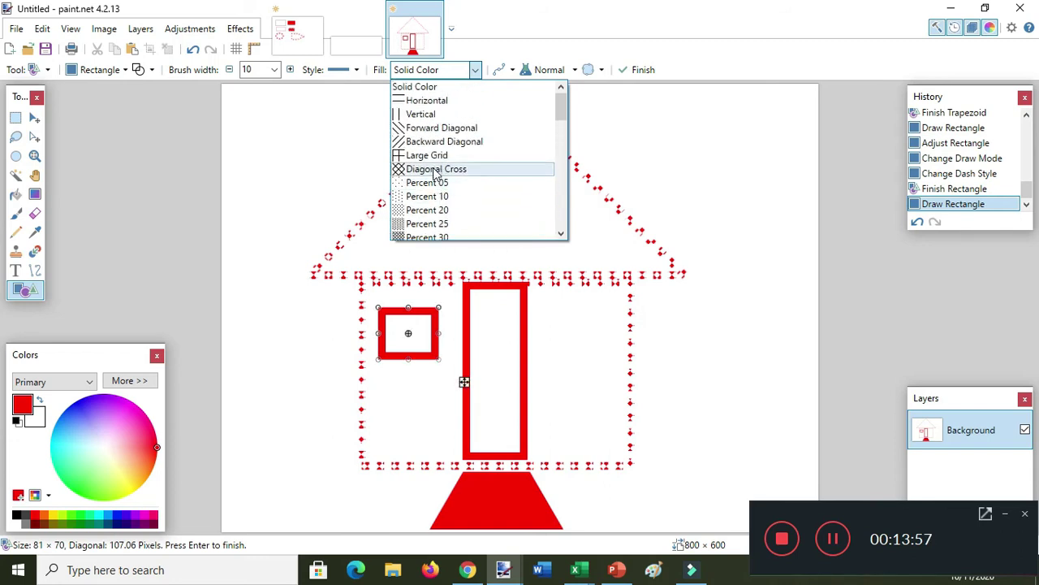
left_click(436, 170)
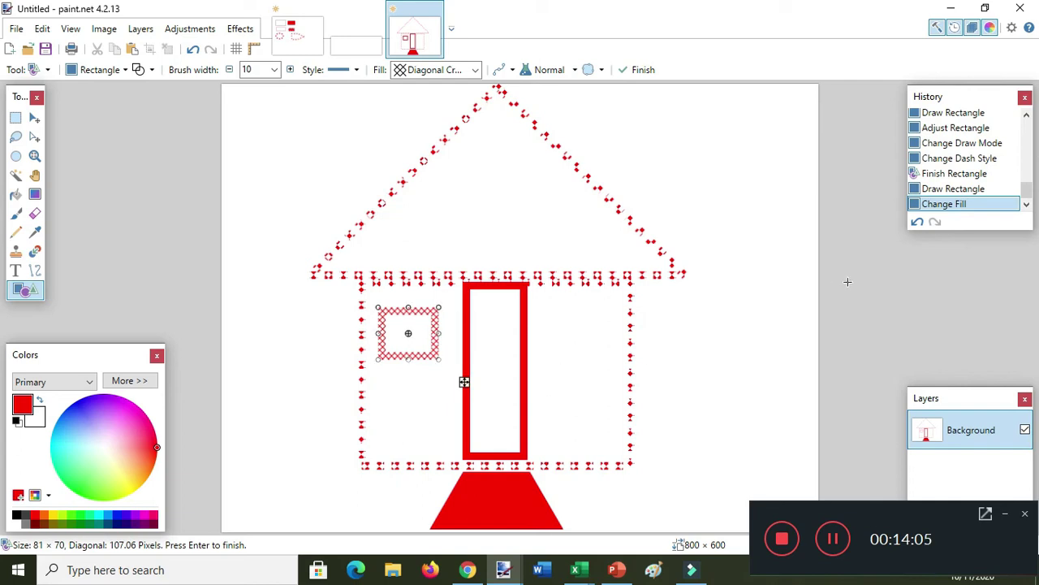
left_click(886, 287)
Draw a second, similar window rectangle on the wall right of the door and finish it
mouse_move(548, 311)
left_mouse_down()
mouse_move(581, 349)
mouse_move(605, 357)
left_mouse_up()
left_click(861, 296)
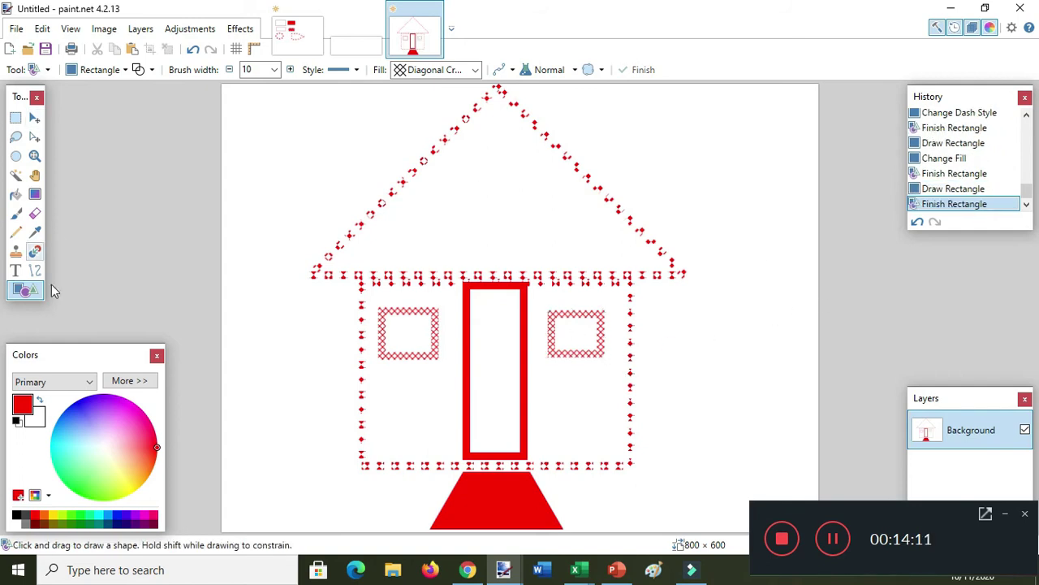
Draw a heart about 22 × 23 pixels at the door's right edge as a handle, set its fill to Solid Color and finish it
left_click(123, 70)
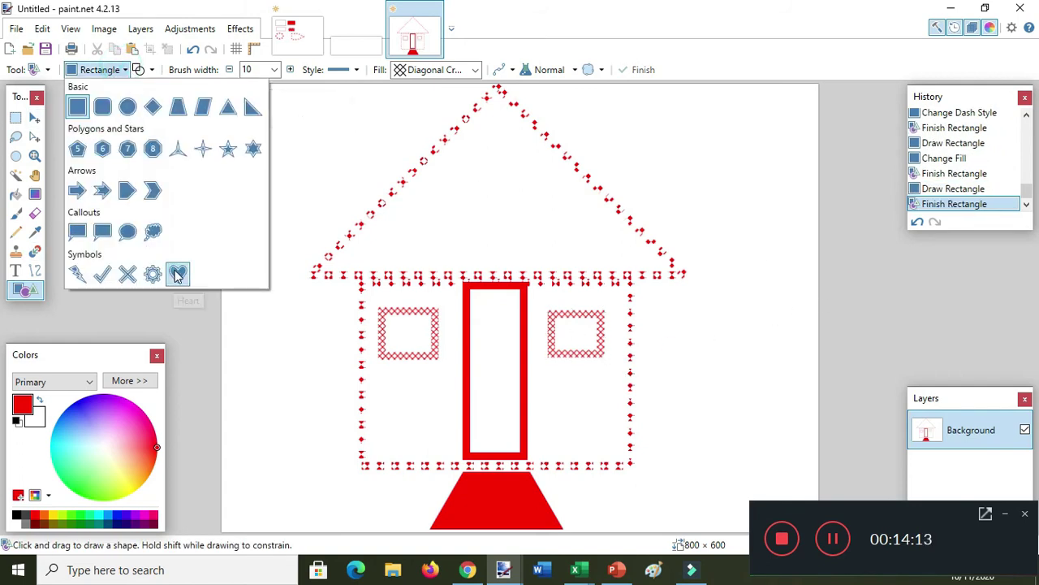
left_click(178, 273)
mouse_move(503, 361)
left_mouse_down()
mouse_move(526, 385)
mouse_move(518, 379)
left_mouse_up()
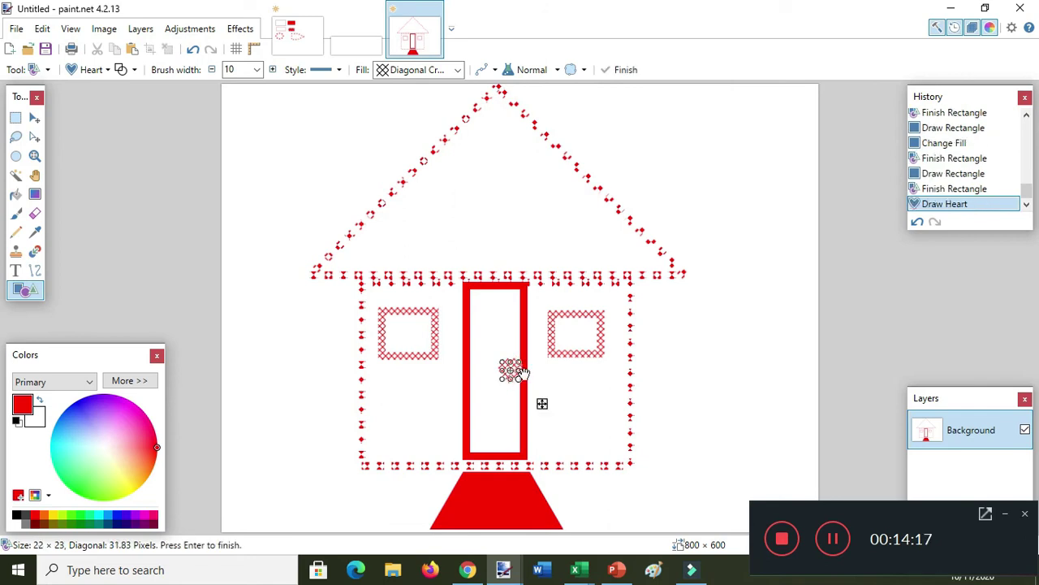
left_click(457, 70)
scroll(456, 134, "up", 3)
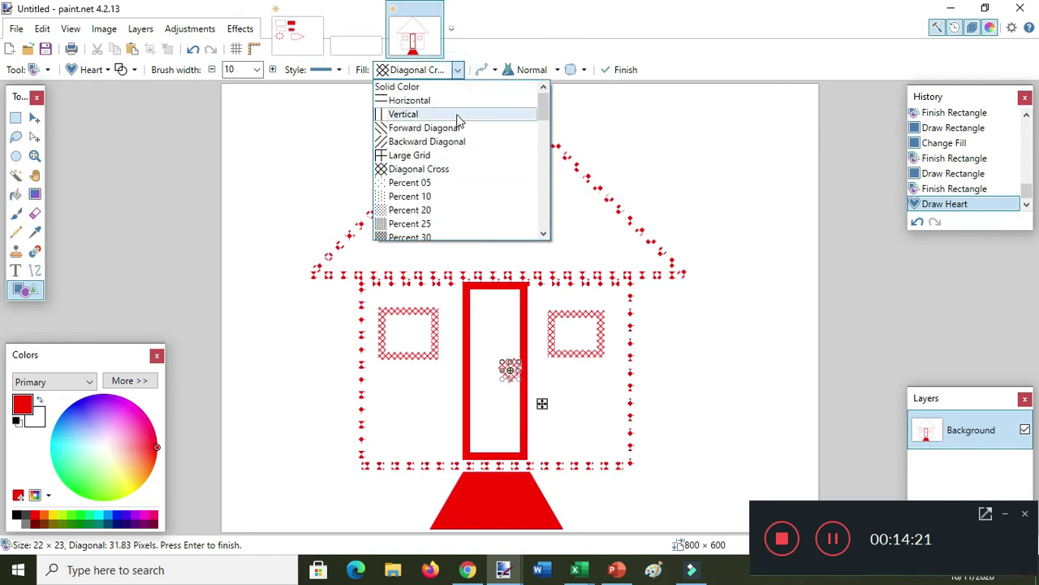
left_click(424, 87)
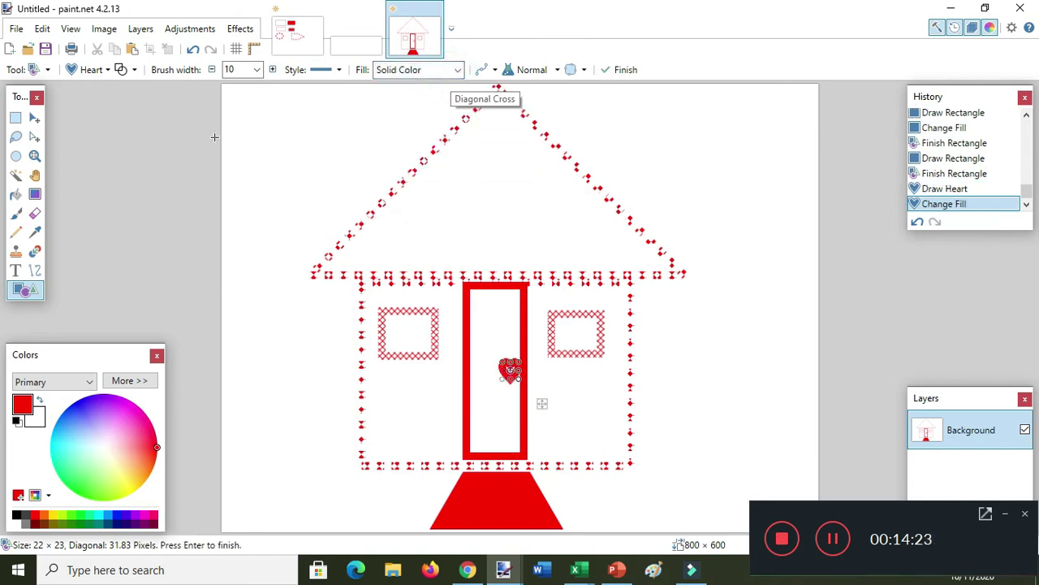
left_click(890, 308)
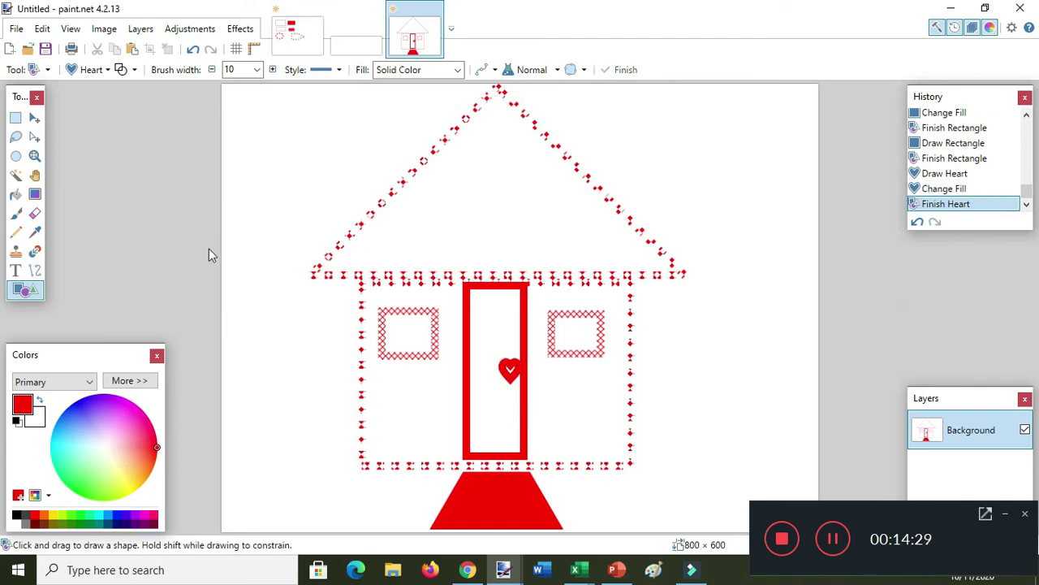
Draw a four-point star about 51 × 45 pixels inside the triangular roof and change its colour to dark red
left_click(108, 70)
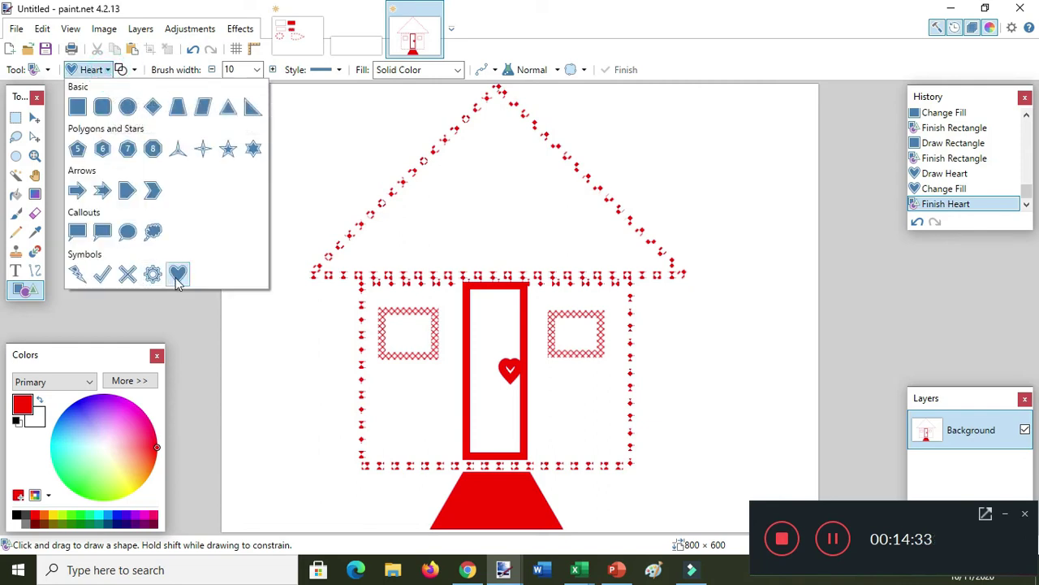
left_click(203, 148)
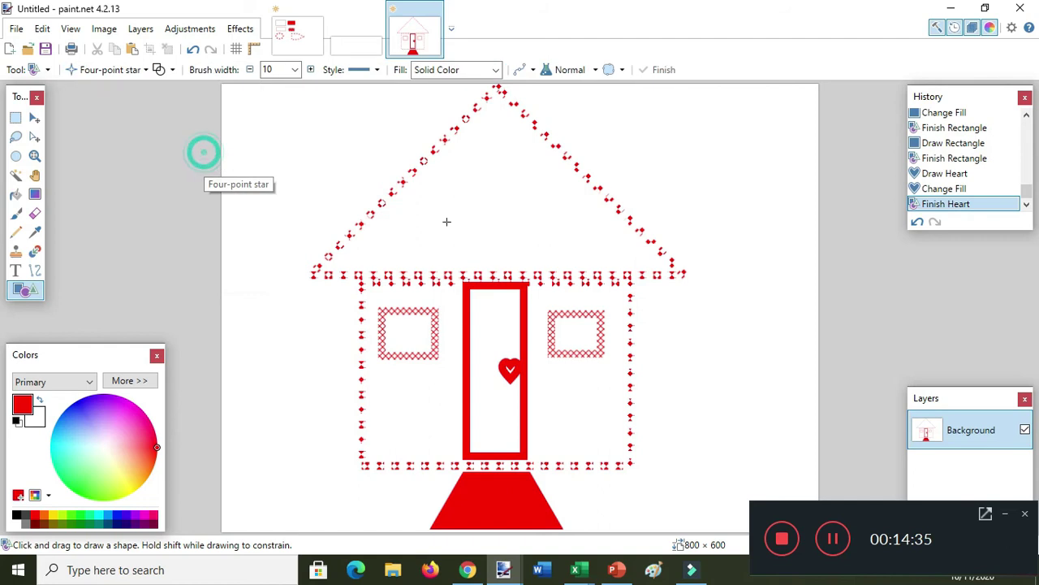
left_click_drag(474, 182, 510, 214)
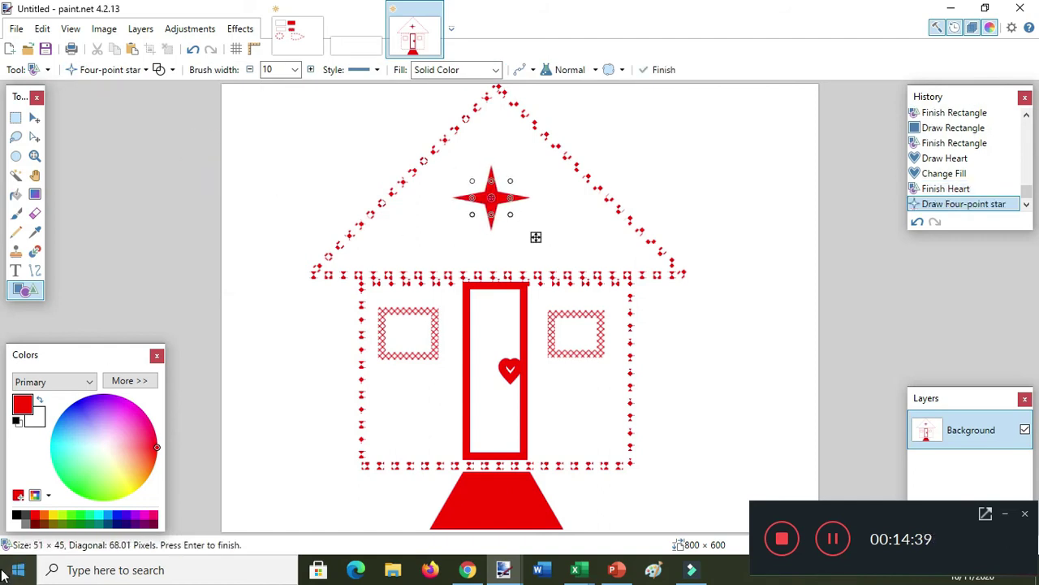
left_click(33, 518)
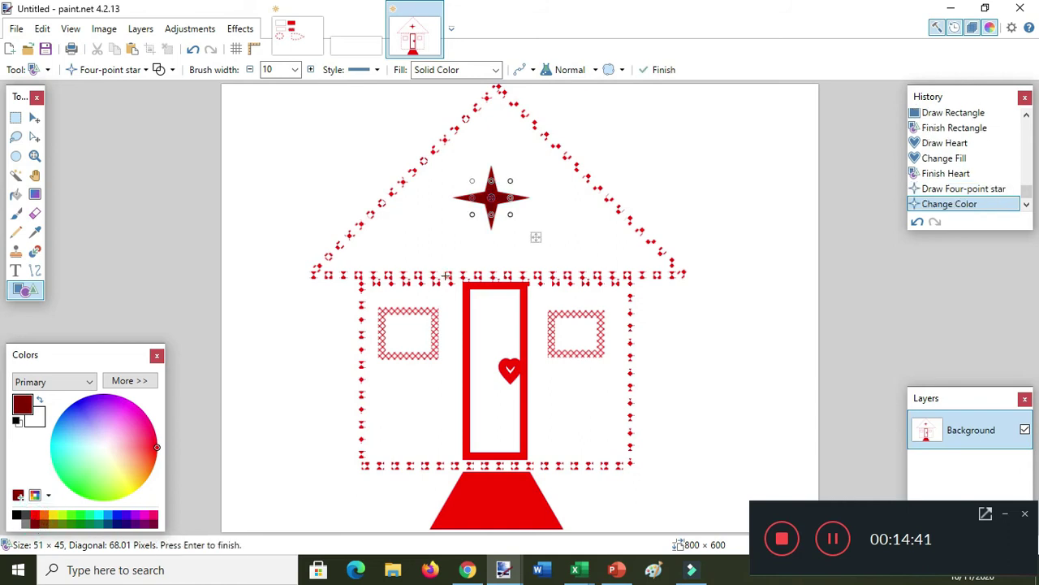
Enlarge the four-point star to about 59 × 48 pixels, centre it under the roof's peak and finish it
left_click_drag(494, 199, 486, 175)
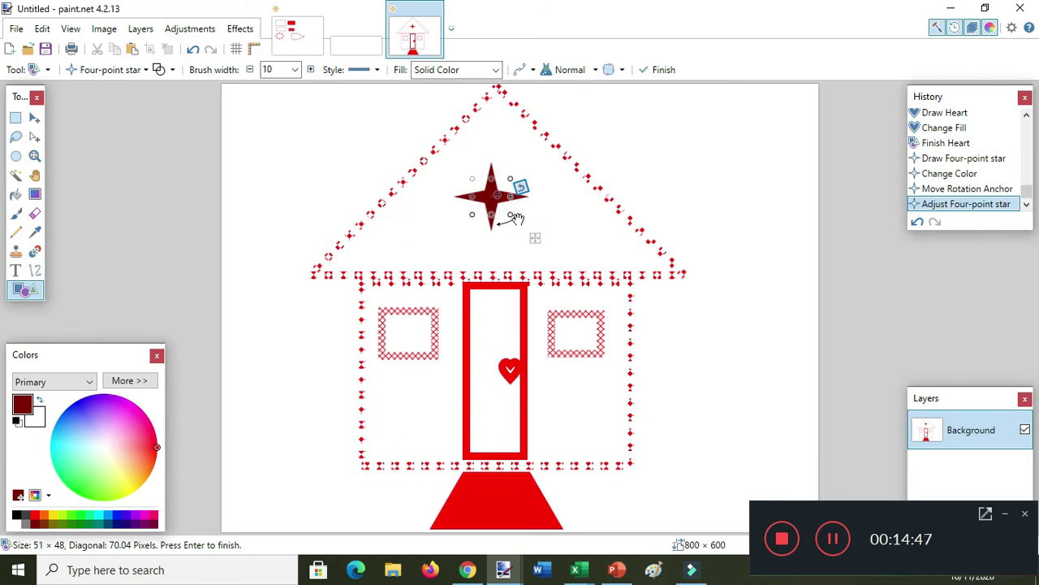
left_click_drag(503, 200, 541, 235)
left_click(543, 238)
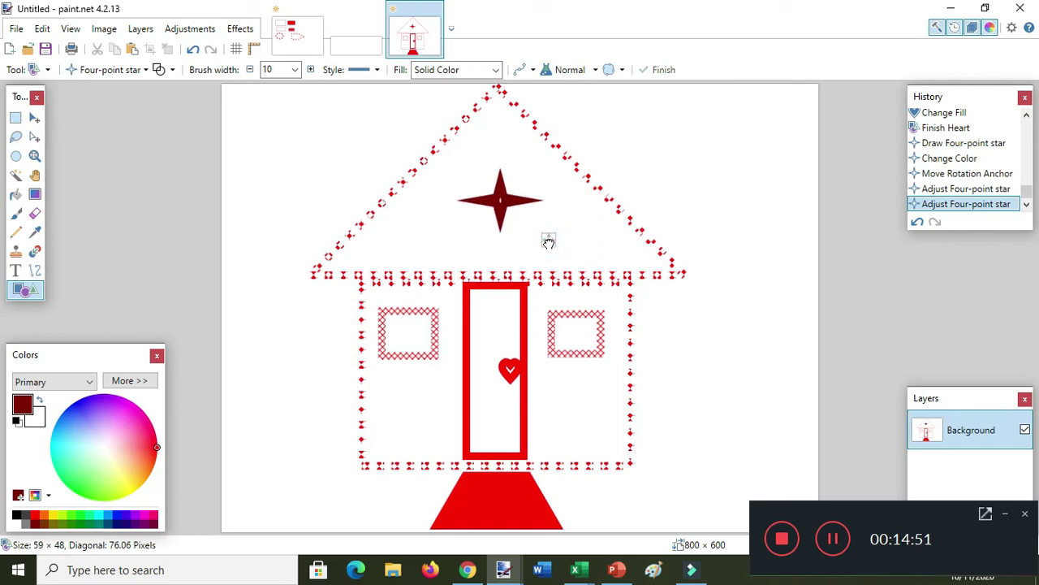
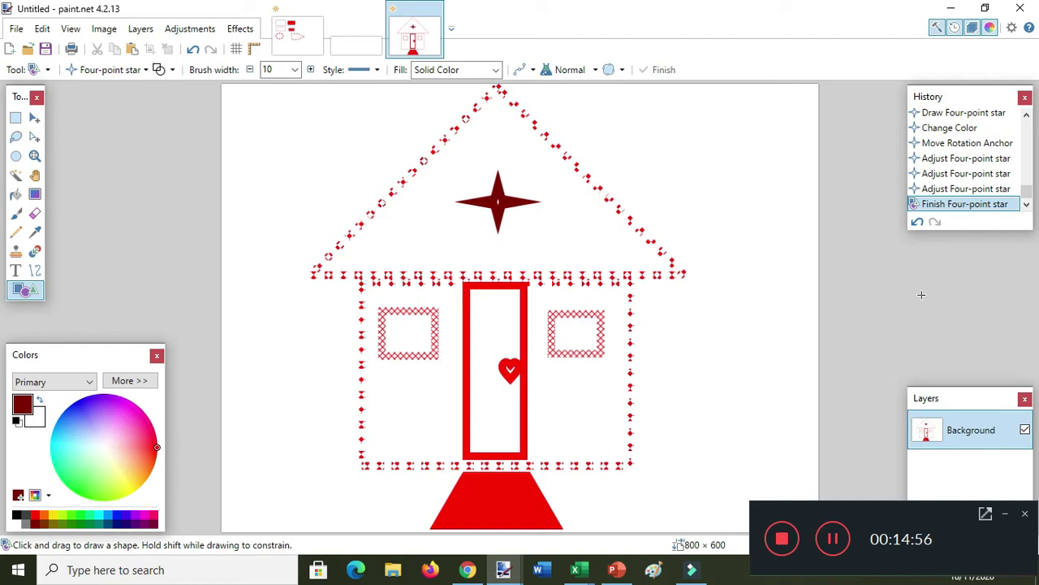
left_click_drag(102, 89, 137, 276)
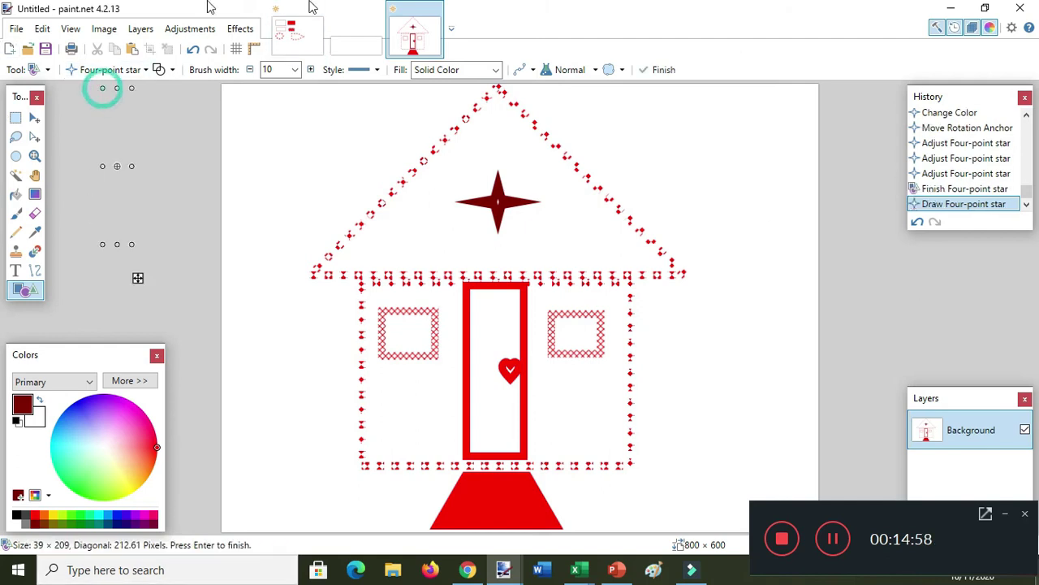
left_click(207, 208)
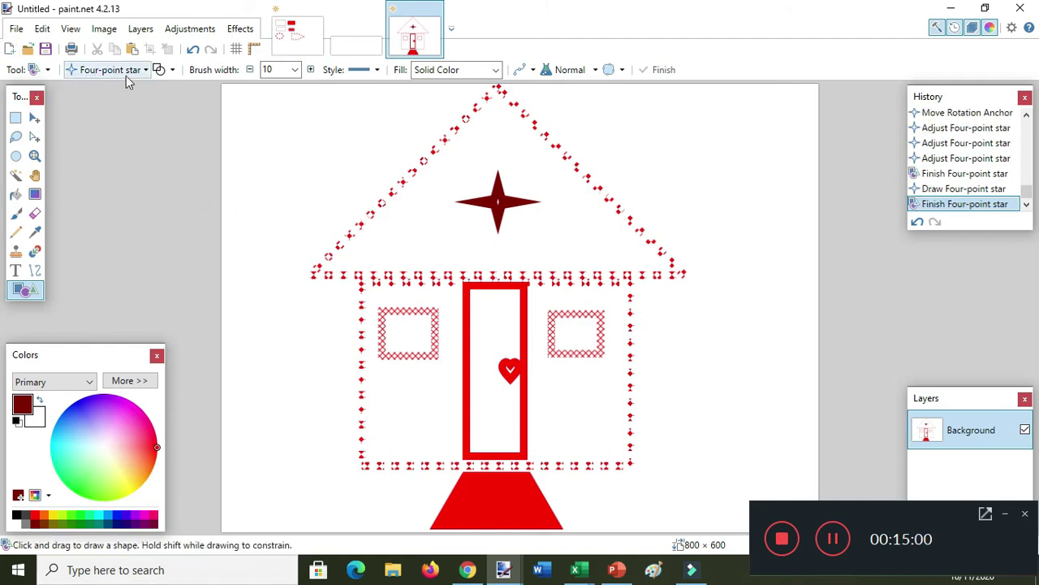
Draw a fence-rail rectangle about 188 × 18 pixels from the canvas edge to the left wall, set its fill to Large Grid and finish it
left_click(145, 70)
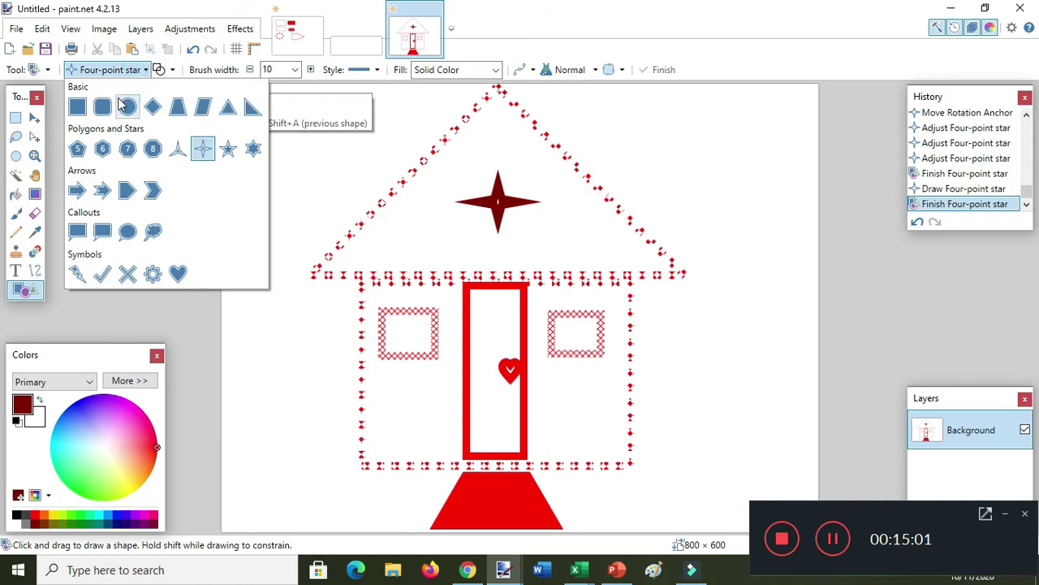
left_click(76, 106)
left_click_drag(220, 386, 358, 396)
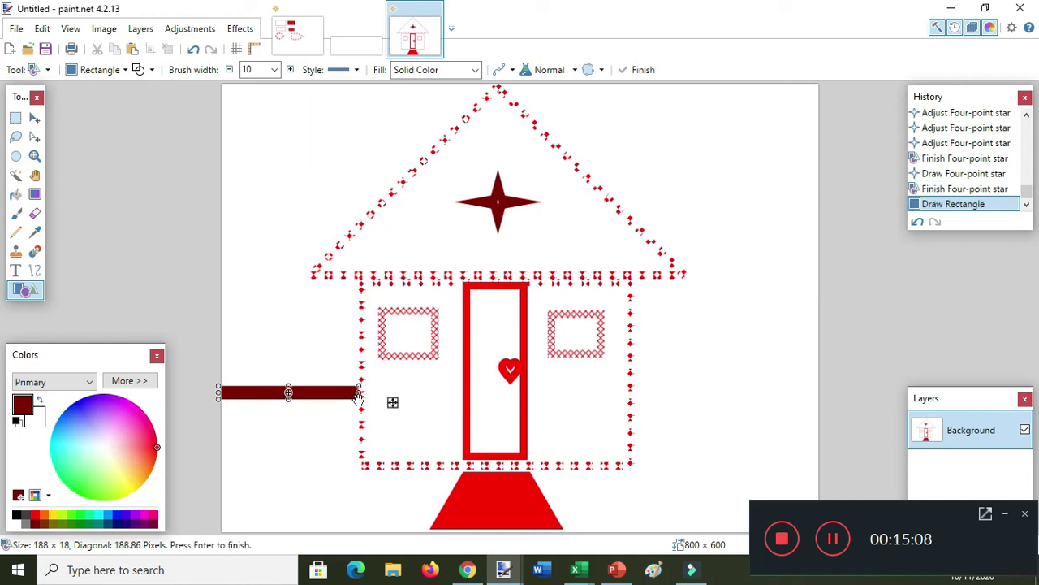
left_click(475, 69)
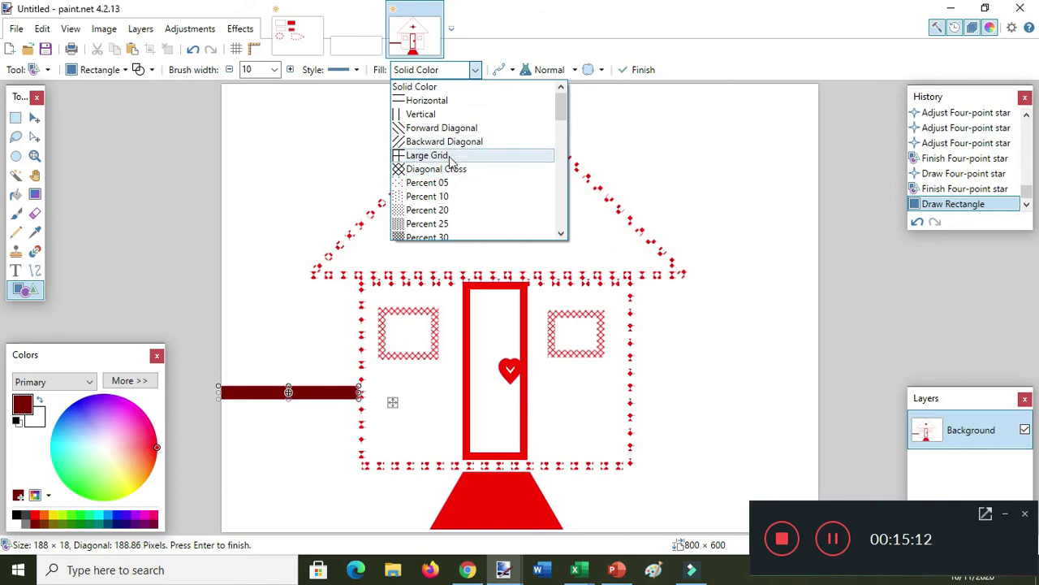
left_click(449, 155)
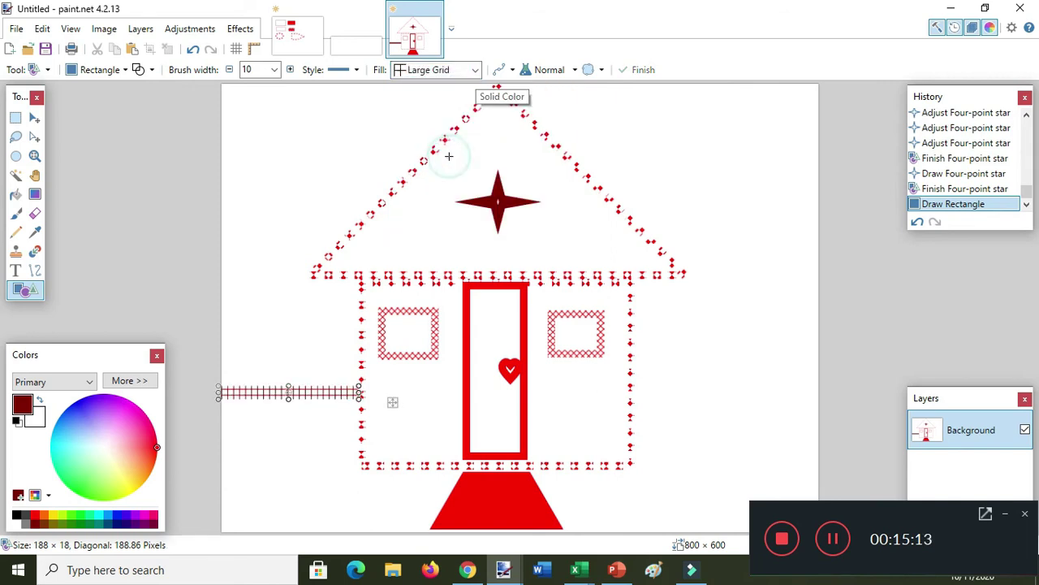
left_click(178, 231)
Draw a matching fence rail from the right wall past the canvas edge, thin it to about 253 × 17 pixels and finish it
mouse_move(631, 397)
left_mouse_down()
mouse_move(773, 418)
mouse_move(853, 413)
left_mouse_up()
key("Return")
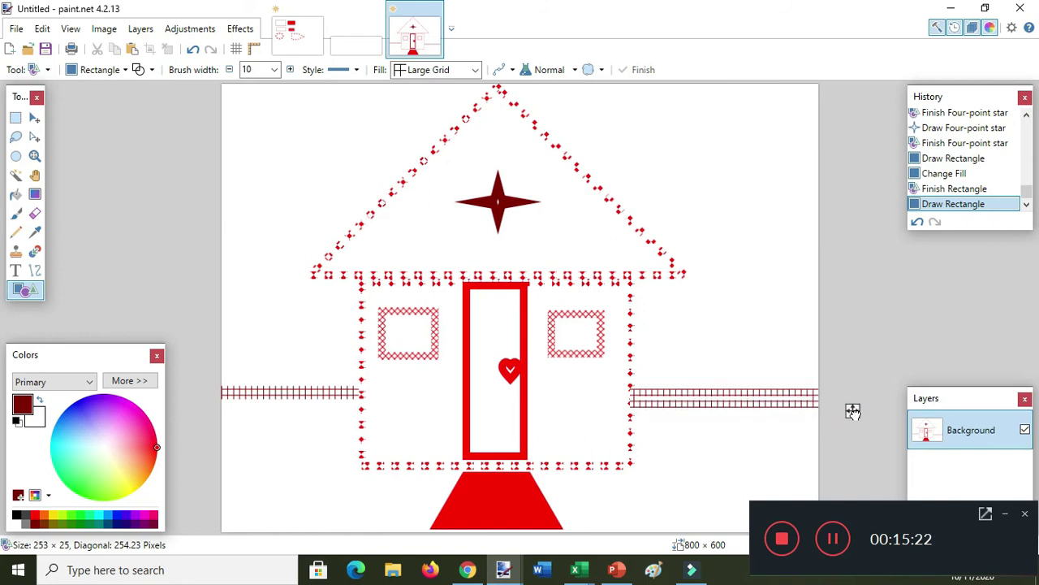
left_click(852, 411)
left_click_drag(723, 404, 726, 398)
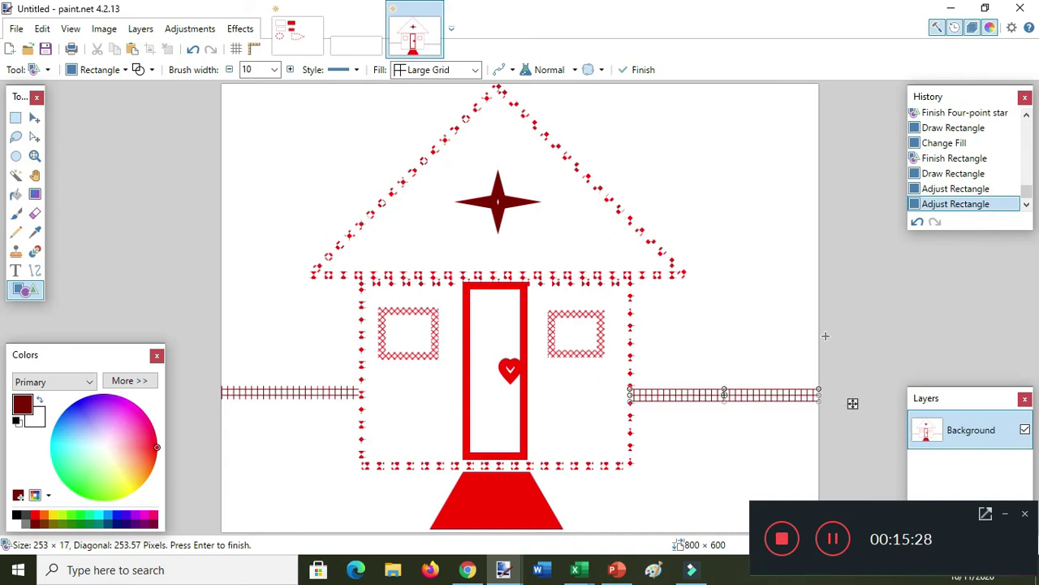
key("Return")
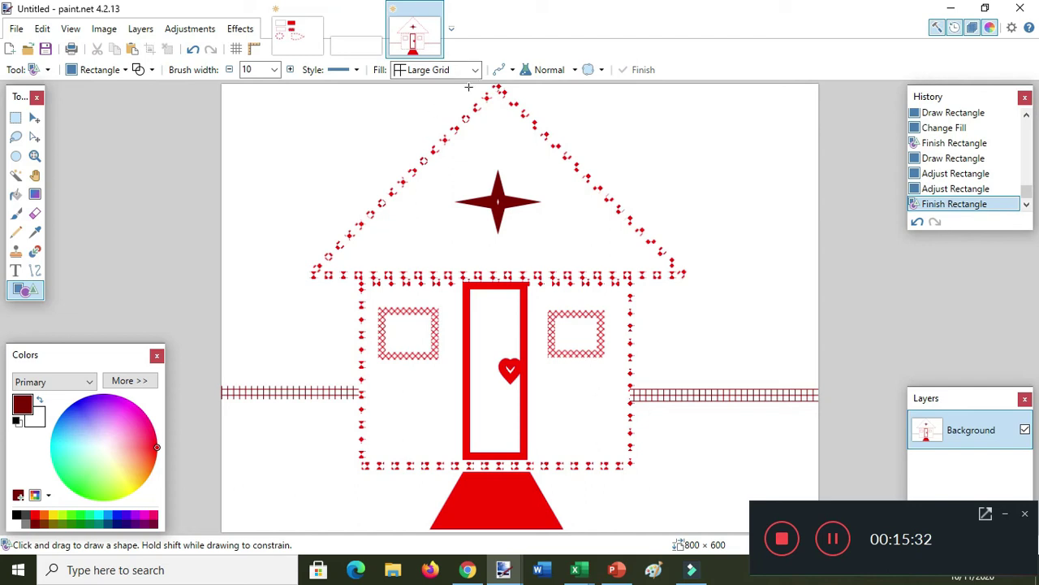
Draw upright fence posts down to the canvas bottom, about 20 × 186 pixels under the left rail and two similar ones under the right rail
mouse_move(271, 392)
left_mouse_down()
mouse_move(276, 479)
mouse_move(294, 511)
mouse_move(288, 531)
left_mouse_up()
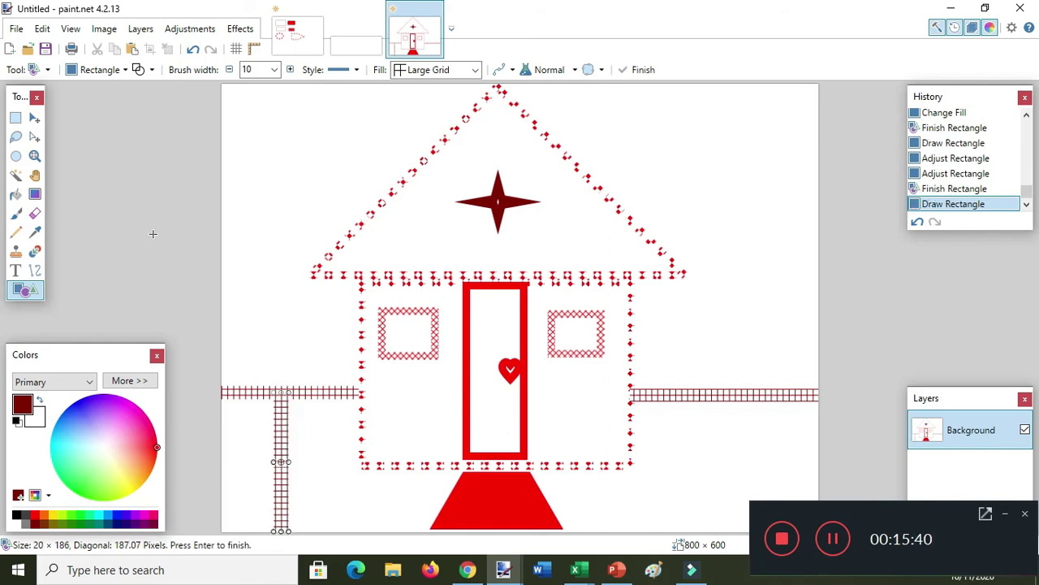
key("Return")
mouse_move(709, 398)
left_mouse_down()
mouse_move(744, 502)
mouse_move(724, 533)
left_mouse_up()
key("Return")
left_click_drag(788, 403, 803, 533)
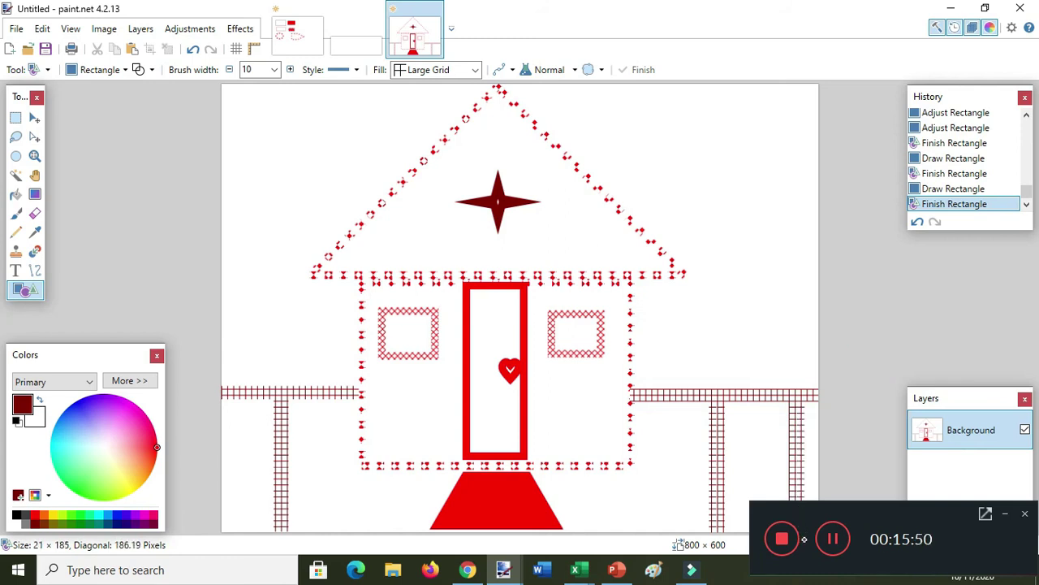
left_click_drag(802, 548, 803, 548)
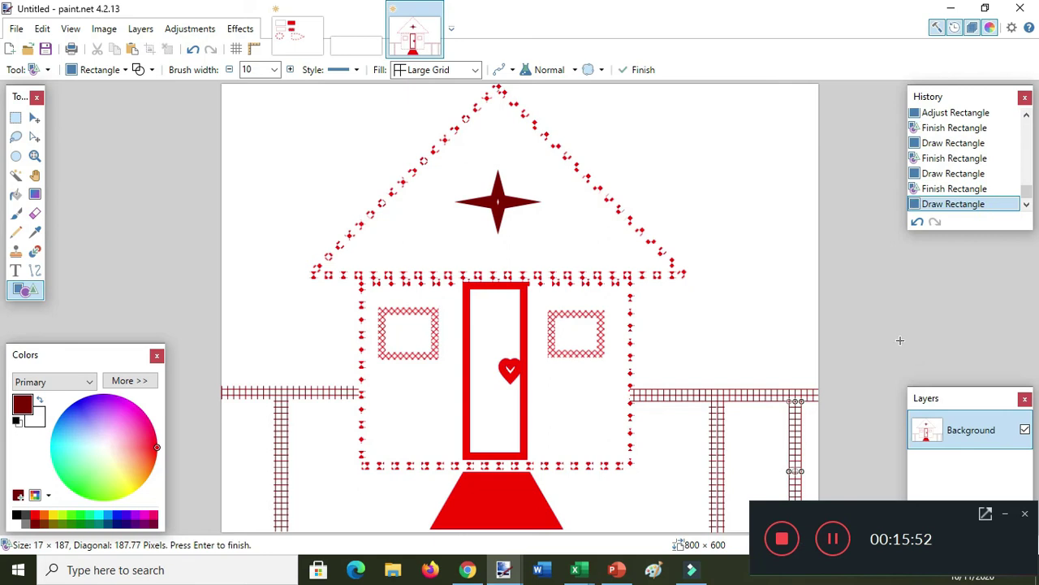
left_click(900, 341)
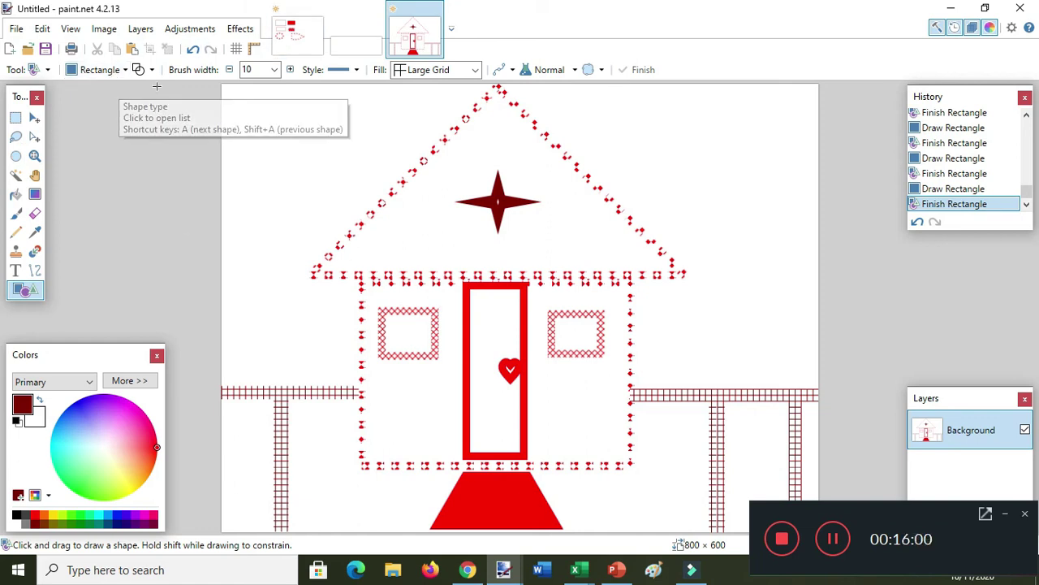
Draw a rectangle about 60 × 195 pixels standing on the left fence rail, drawn as a filled shape with Solid Color fill
left_click(126, 70)
left_click(78, 101)
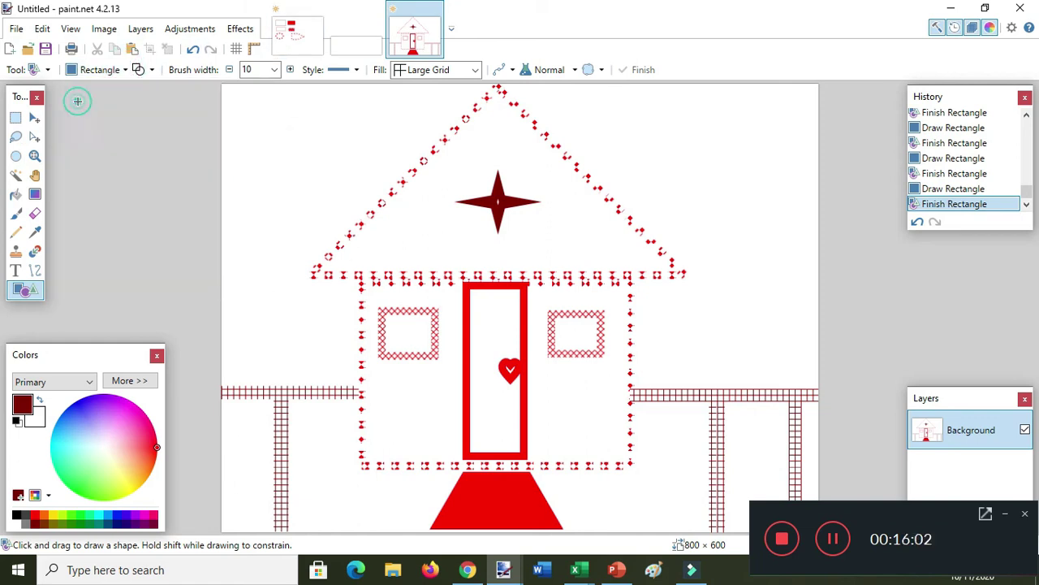
left_click_drag(242, 244, 285, 390)
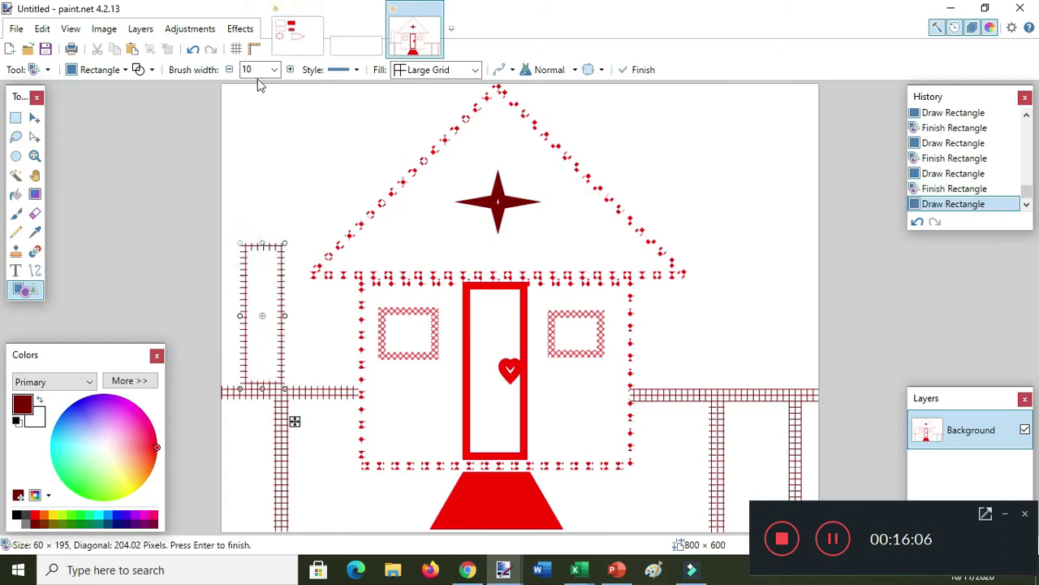
left_click(126, 70)
left_click(151, 70)
left_click(151, 70)
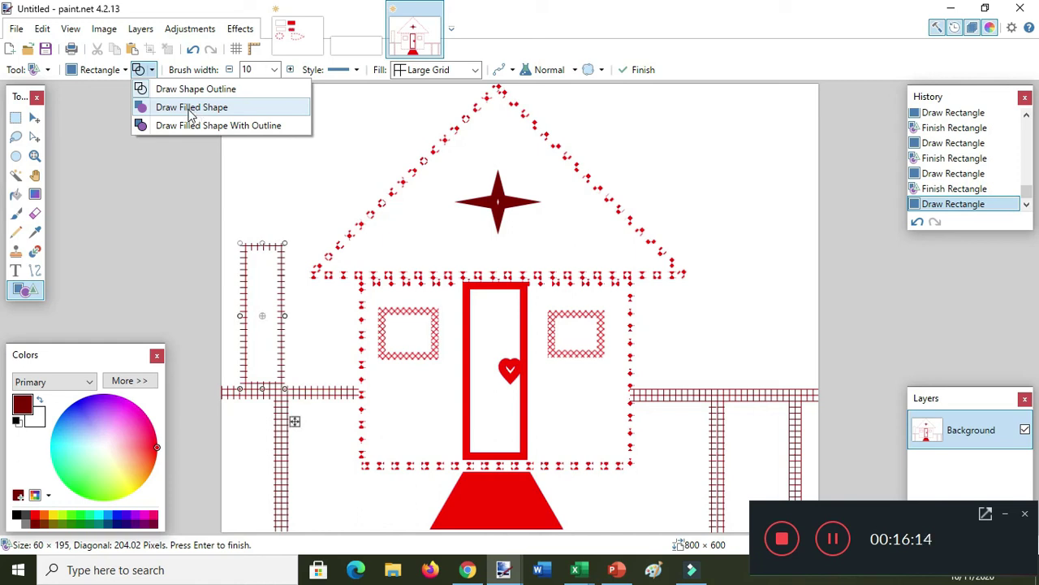
left_click(190, 114)
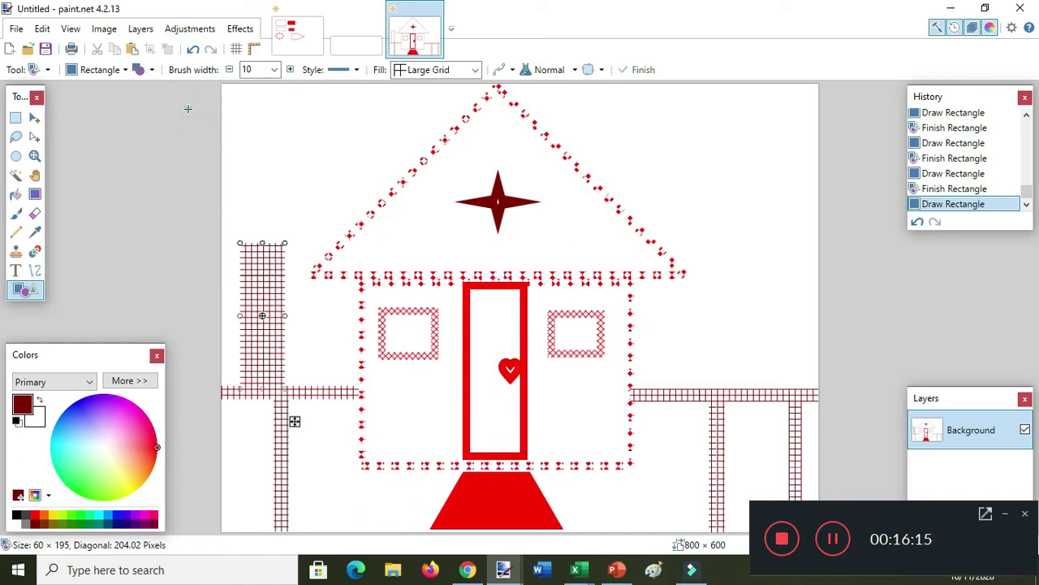
left_click(475, 69)
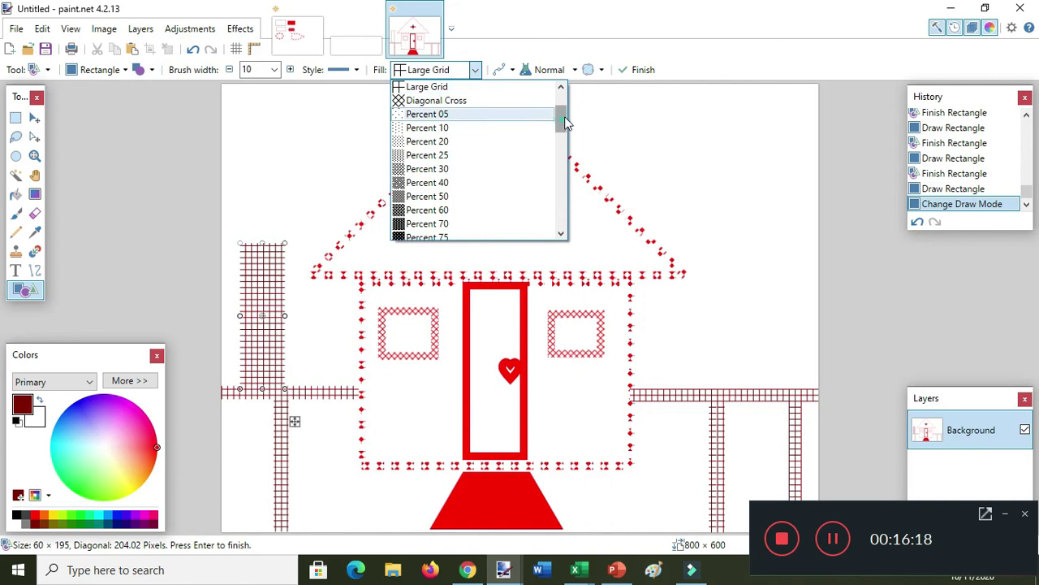
scroll(562, 122, "up", 2)
left_click(426, 86)
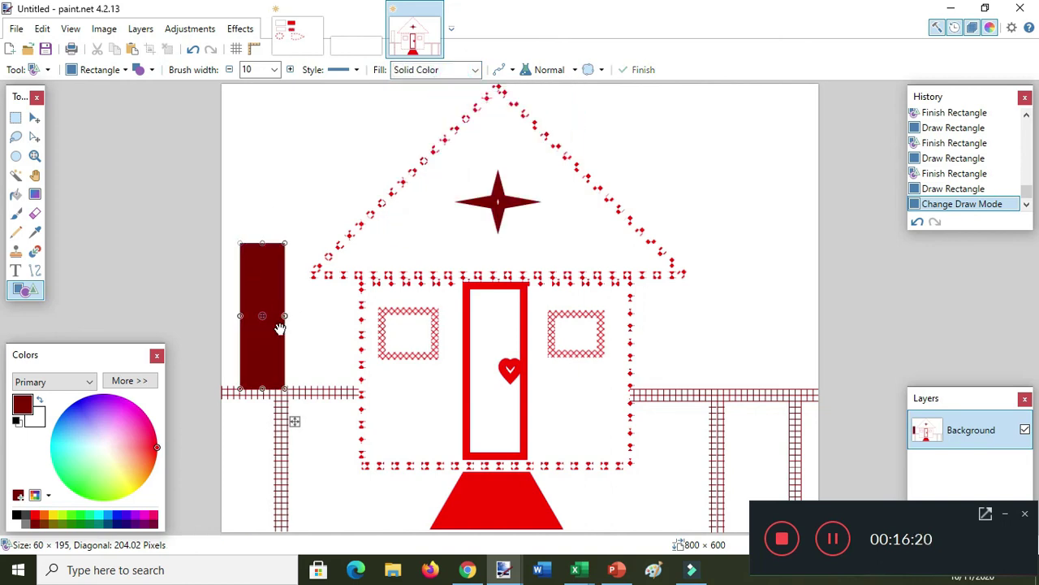
Narrow the rectangle on the left rail to a slim post, colour it brown and finish it
left_click_drag(284, 316, 262, 317)
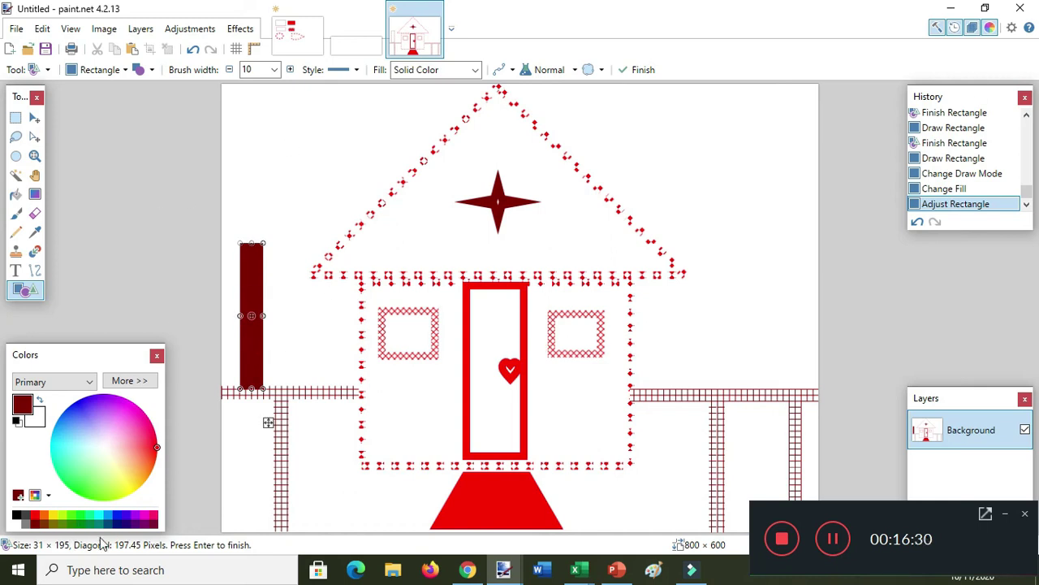
left_click(41, 522)
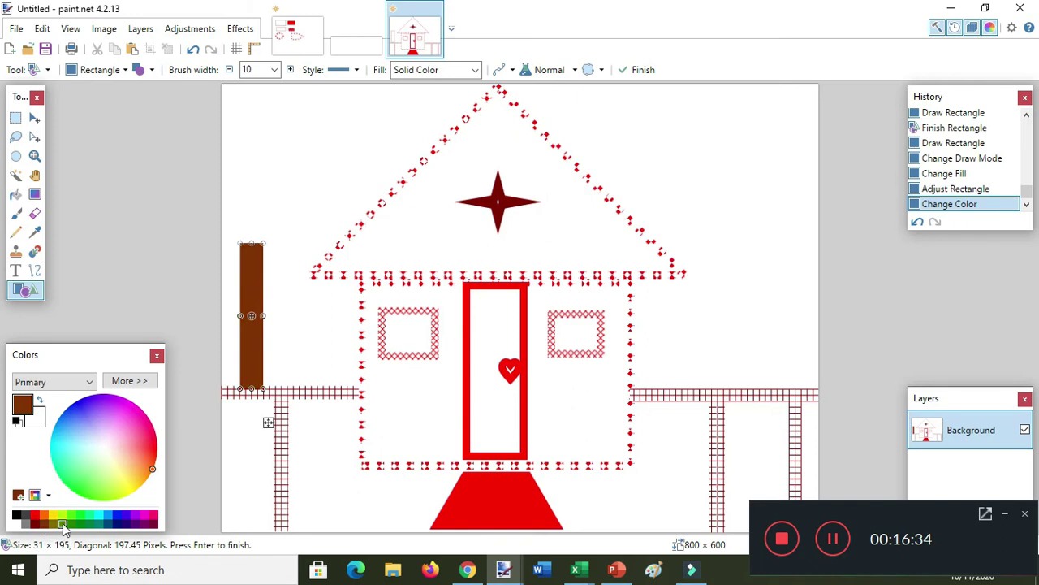
left_click(62, 523)
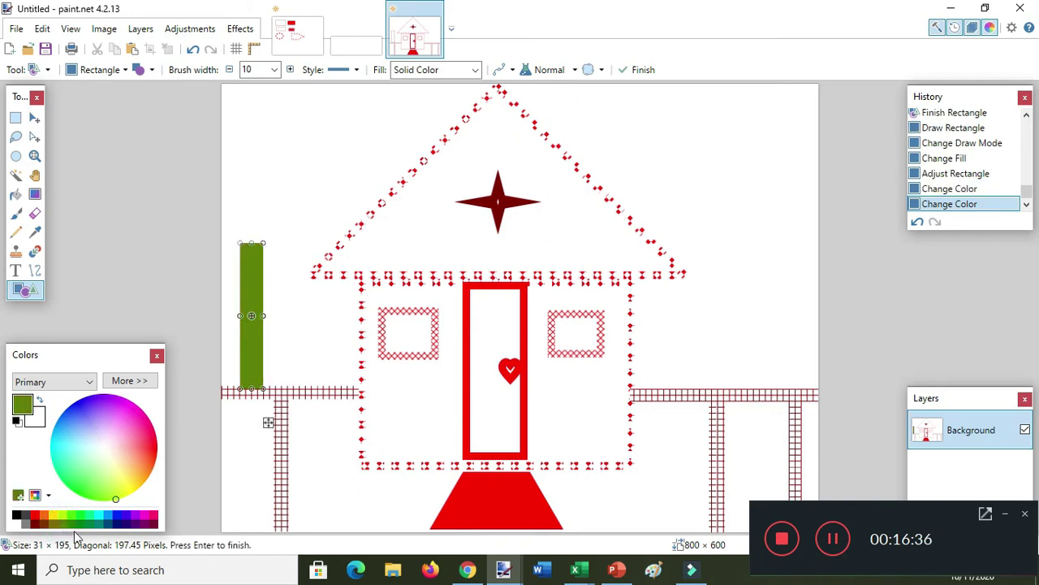
left_click(46, 525)
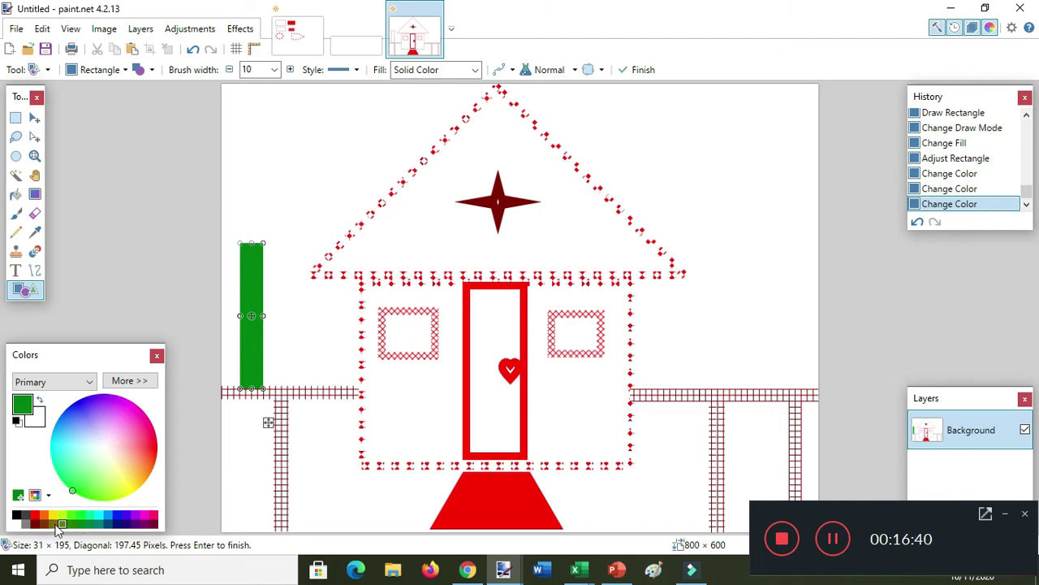
left_click(45, 524)
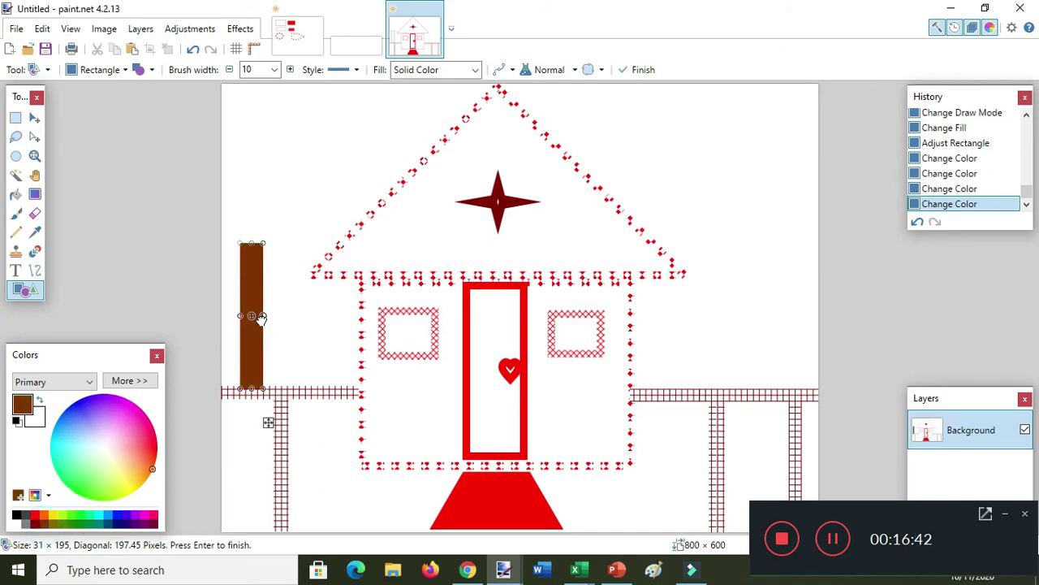
left_click_drag(262, 316, 255, 321)
left_click(170, 124)
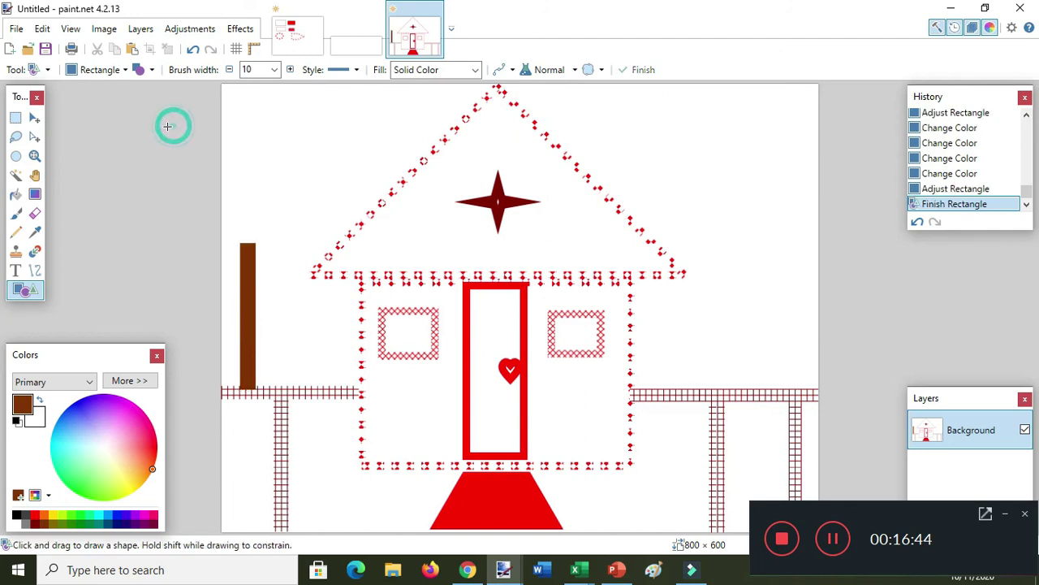
Draw a second brown post about 20 × 174 pixels standing on the right fence rail and finish it
mouse_move(741, 268)
left_mouse_down()
mouse_move(761, 319)
mouse_move(755, 390)
left_mouse_up()
left_click_drag(748, 269, 752, 261)
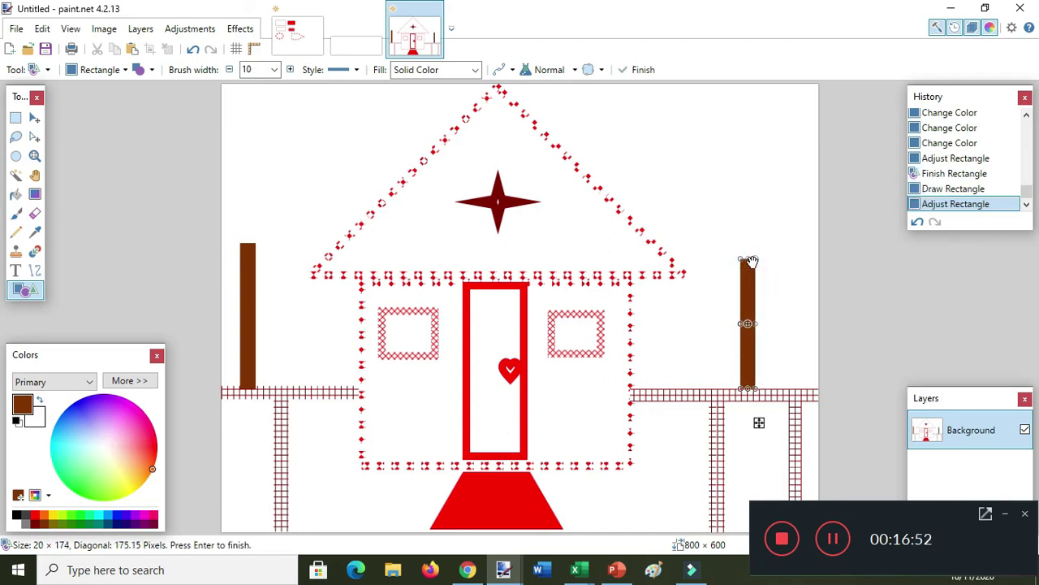
key("Return")
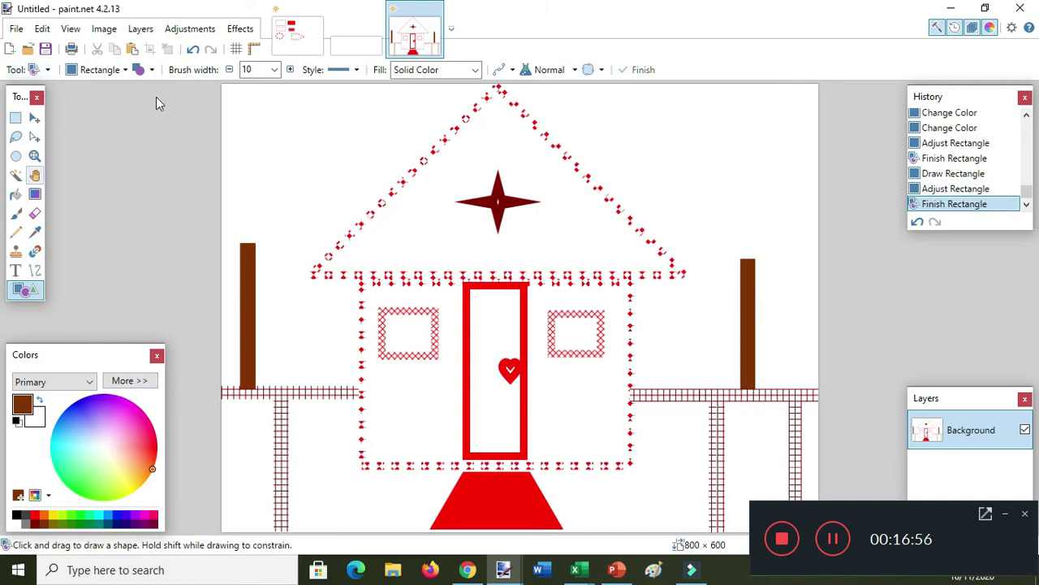
Draw an ellipse about 77 × 85 pixels on top of the left brown post, colour it yellow and finish it
left_click(123, 72)
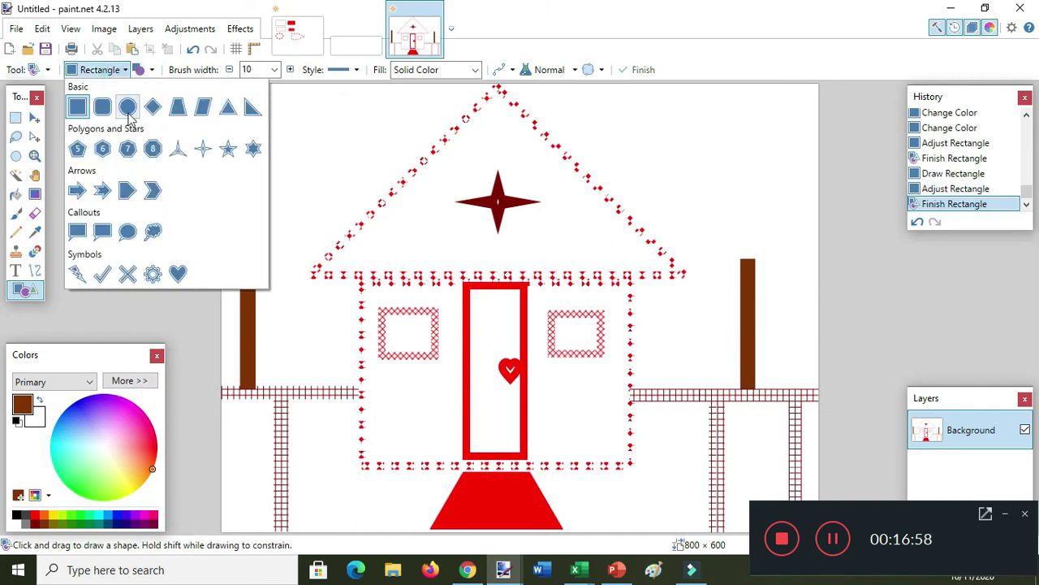
left_click(127, 107)
mouse_move(226, 177)
left_mouse_down()
mouse_move(242, 210)
mouse_move(287, 244)
mouse_move(262, 217)
left_mouse_up()
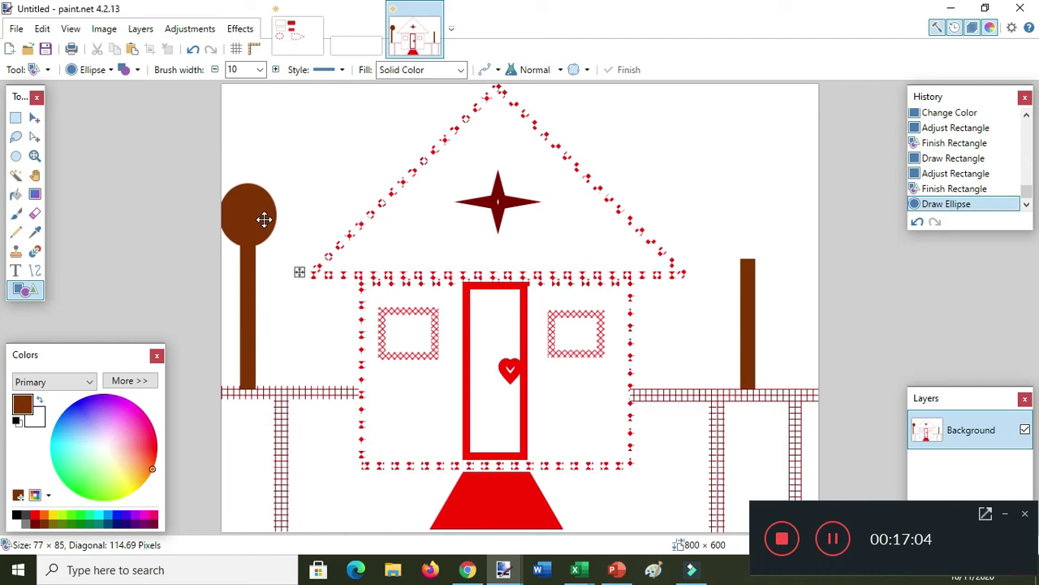
left_click(53, 516)
left_click(113, 249)
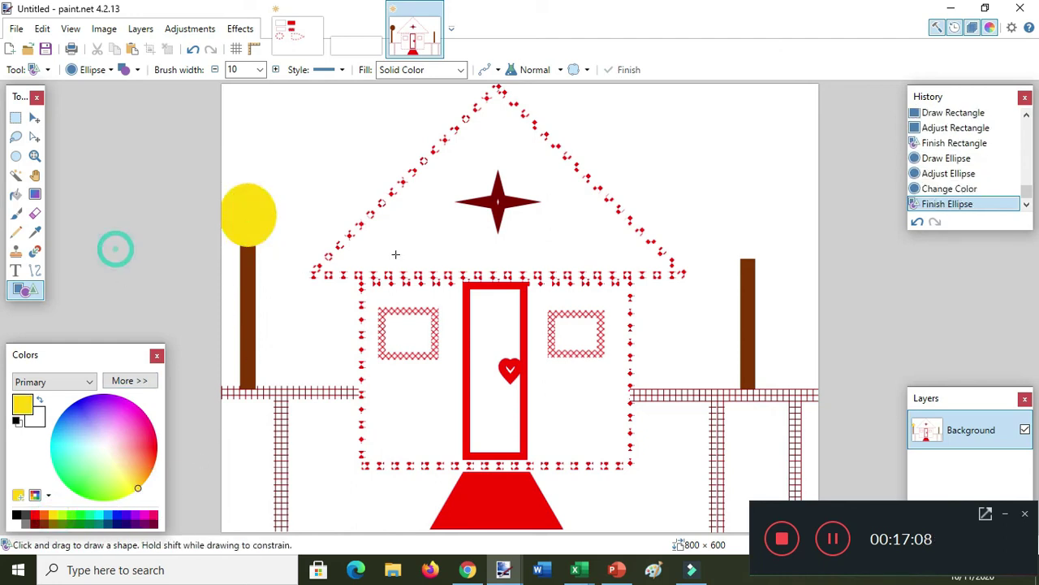
Draw a similar yellow ellipse, centre it on top of the right brown post and finish it
left_click_drag(707, 183, 777, 259)
mouse_move(776, 189)
left_mouse_down()
mouse_move(775, 209)
mouse_move(747, 226)
mouse_move(755, 236)
mouse_move(747, 197)
left_mouse_up()
left_click(852, 200)
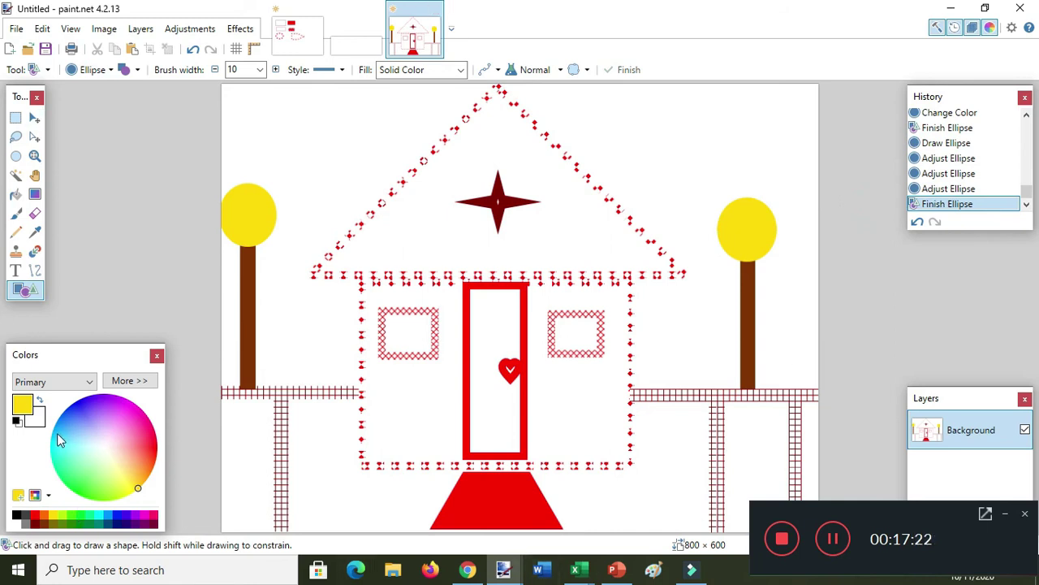
Draw a rectangle about 25 × 187 pixels standing on the roof's right slope and fill it with Light Vertical
left_click(92, 69)
left_click(77, 107)
mouse_move(641, 134)
left_mouse_down()
mouse_move(651, 219)
mouse_move(670, 273)
mouse_move(662, 273)
left_mouse_up()
left_click(474, 70)
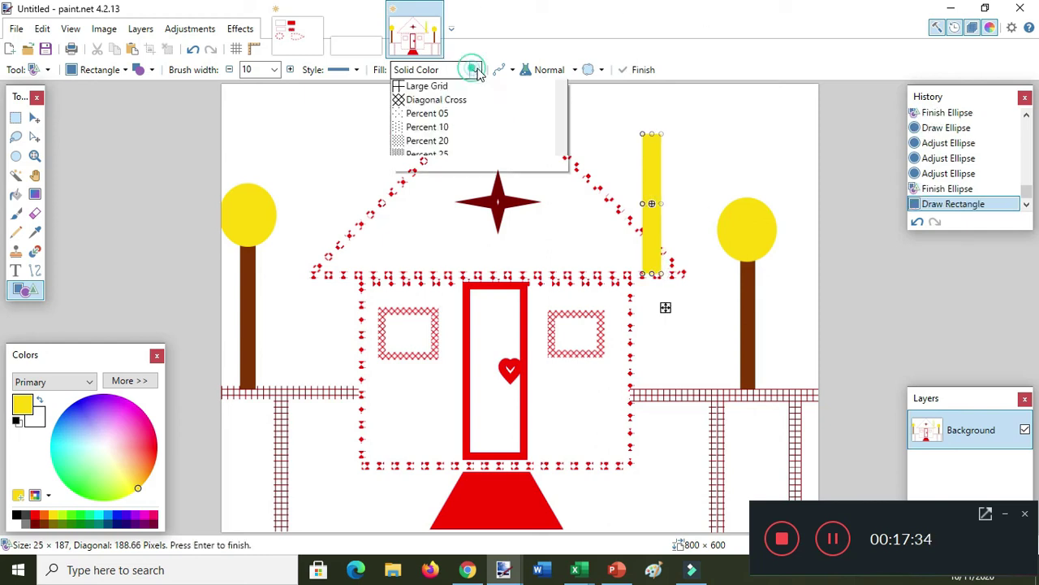
scroll(503, 211, "down", 1)
left_click_drag(561, 106, 558, 151)
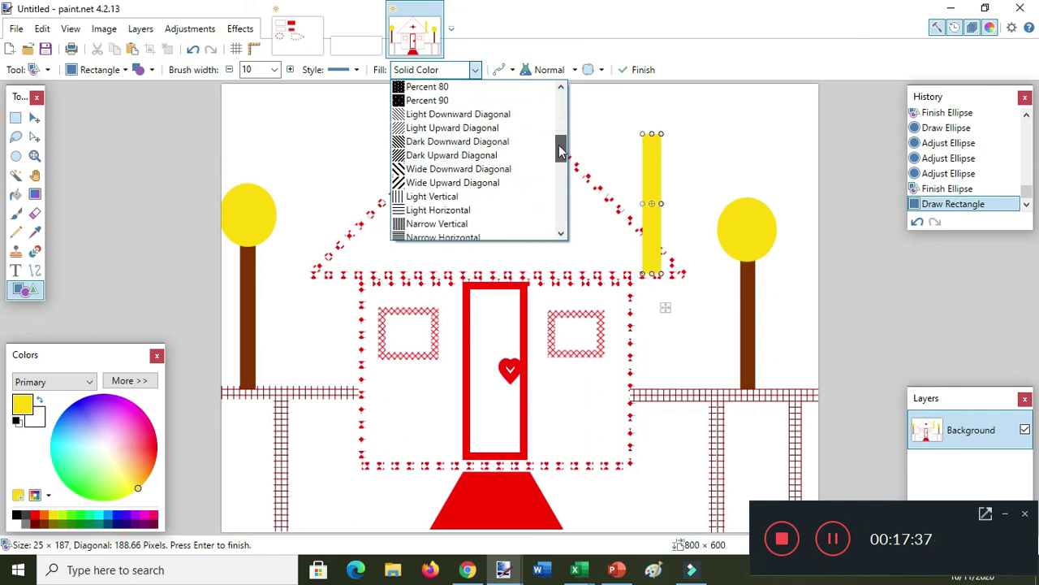
left_click(436, 197)
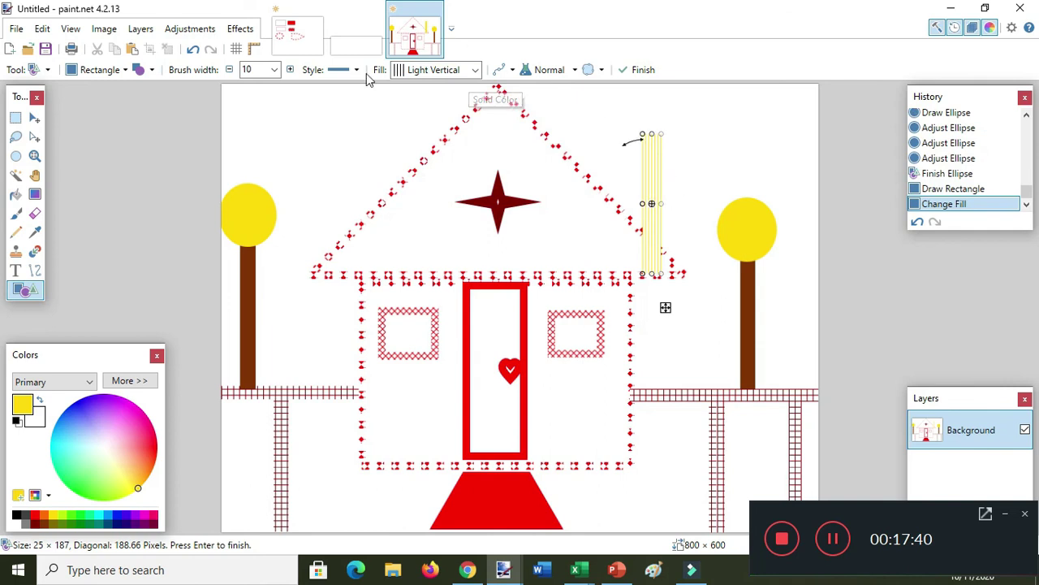
Set the roof rectangle's brush width to 45 and line style to Dashes, and narrow it to about 17 pixels
left_click(273, 70)
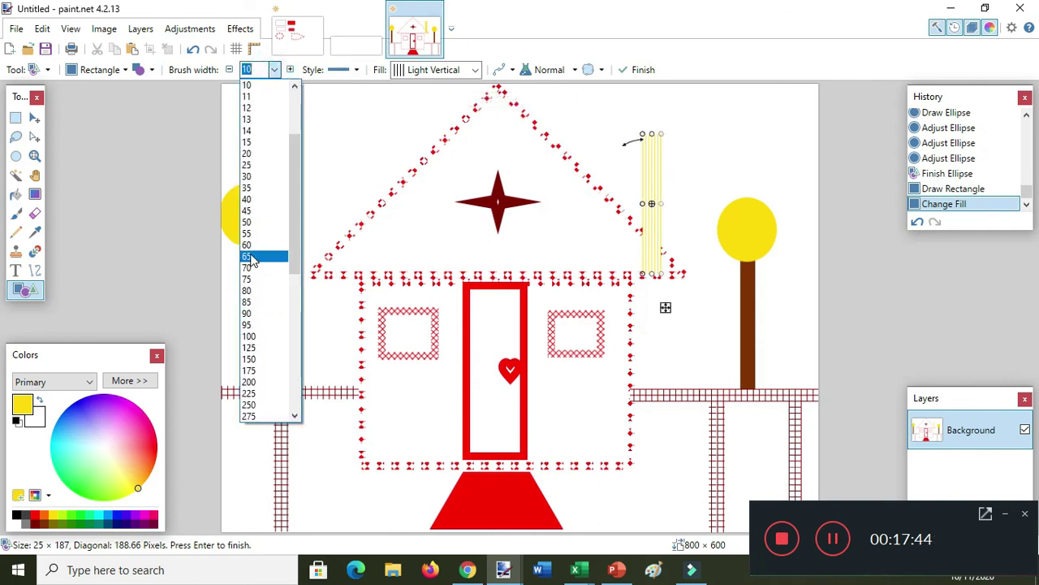
left_click(247, 210)
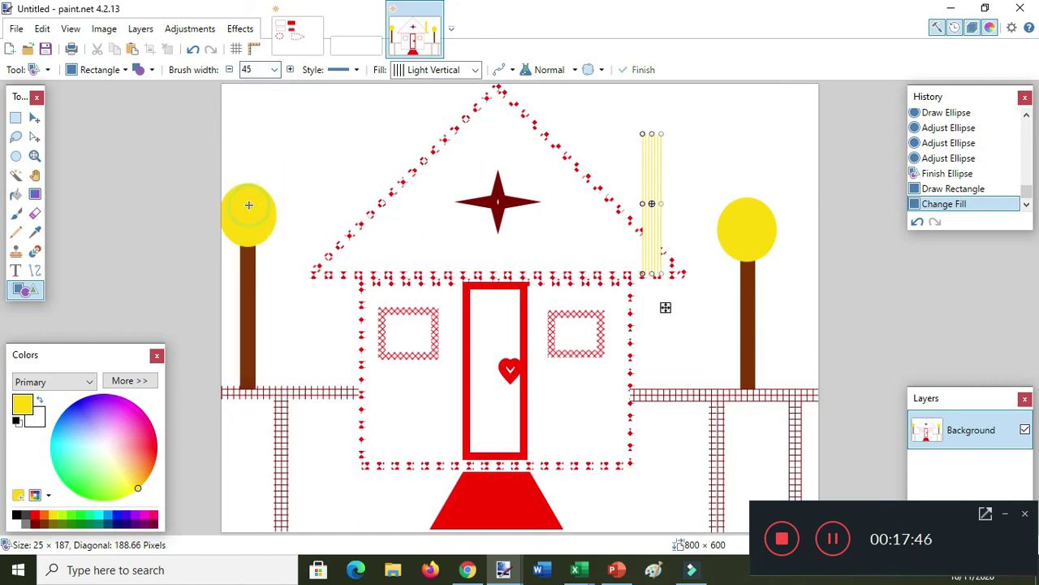
left_click(357, 70)
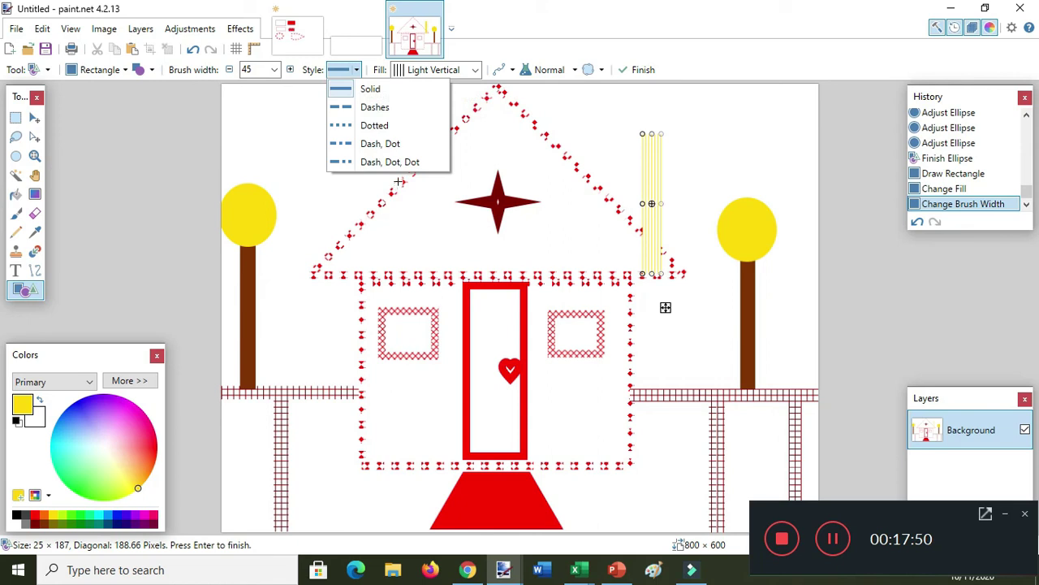
left_click(376, 104)
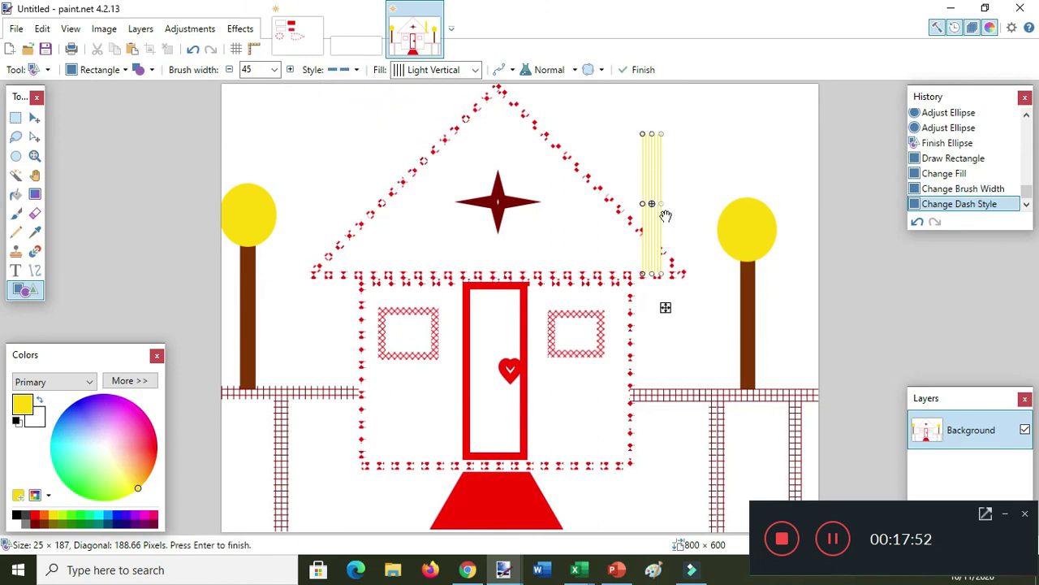
left_click_drag(662, 205, 655, 204)
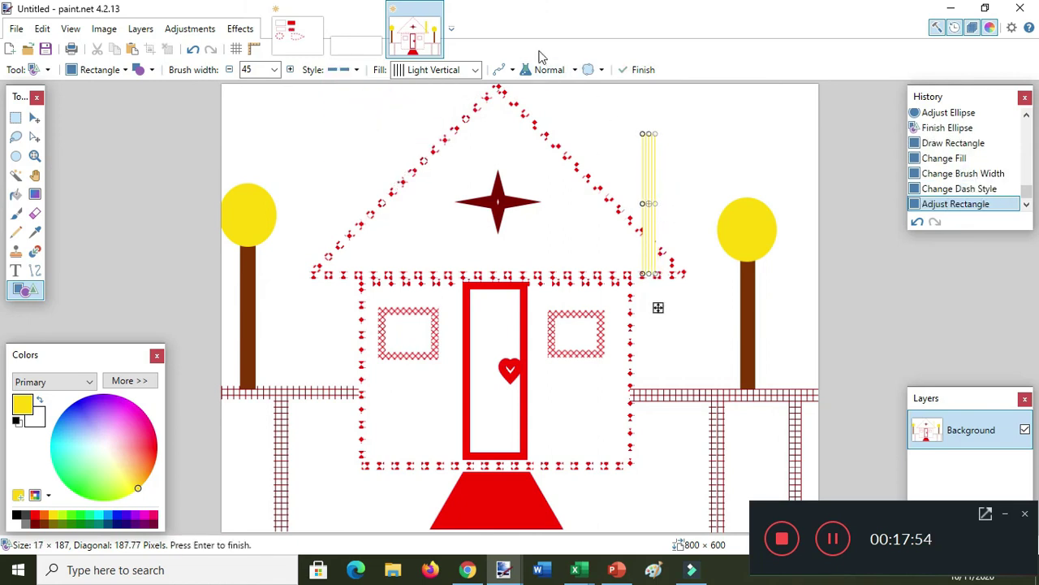
Change the roof rectangle's fill to Dark Horizontal, colour it blue-violet and finish it
left_click(475, 70)
left_click(447, 154)
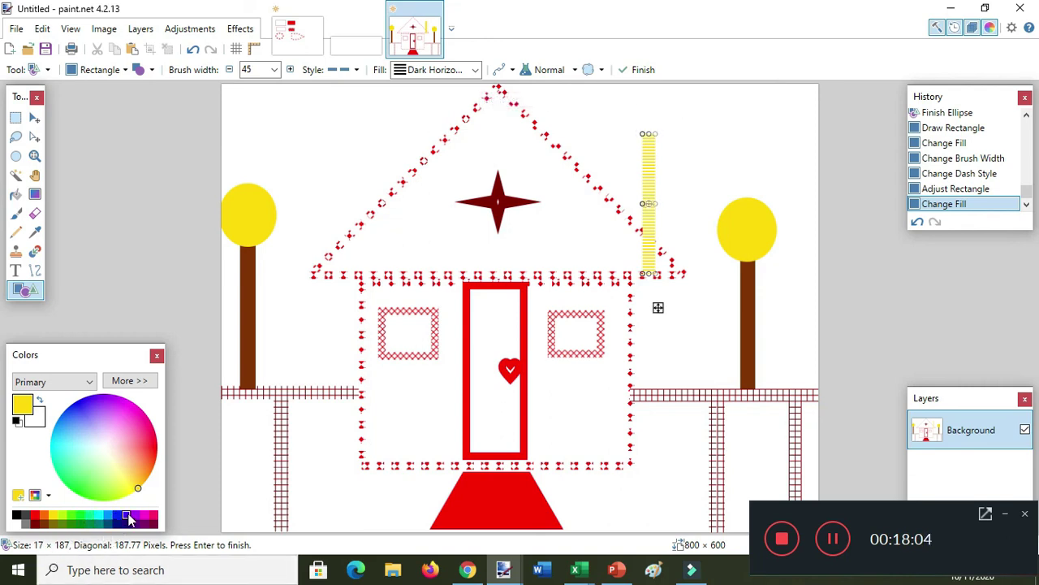
left_click(128, 517)
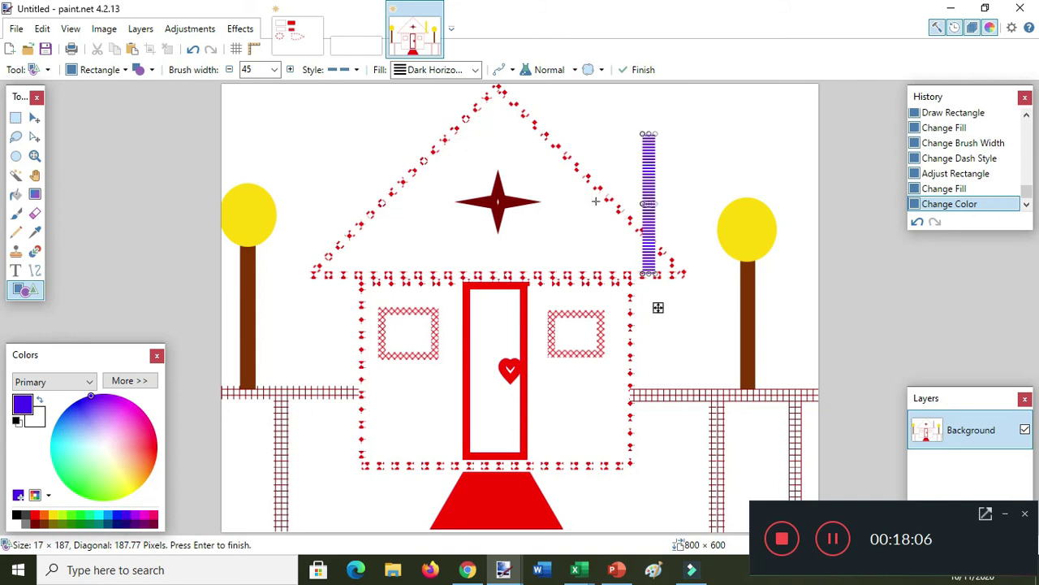
key("Return")
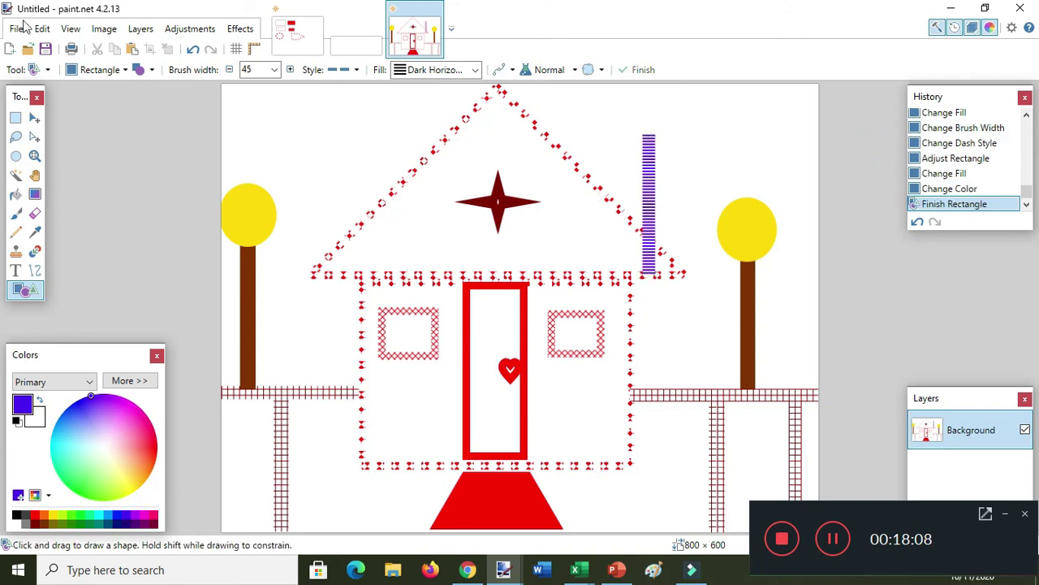
Draw an ellipse about 31 × 30 pixels above the chimney, with Dotted line style and Draw Shape Outline mode
left_click(123, 70)
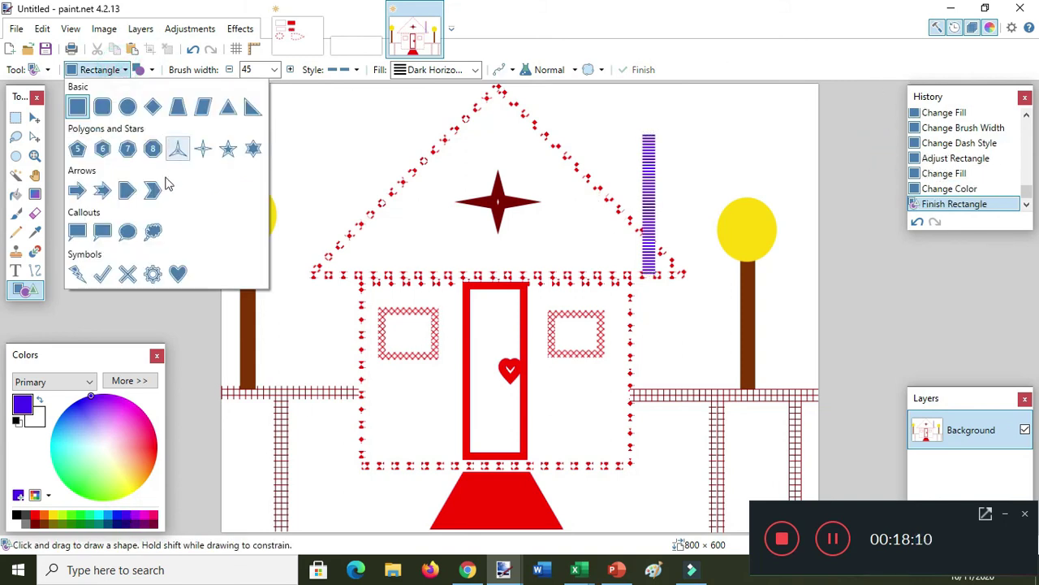
left_click(128, 106)
left_click_drag(652, 94, 677, 119)
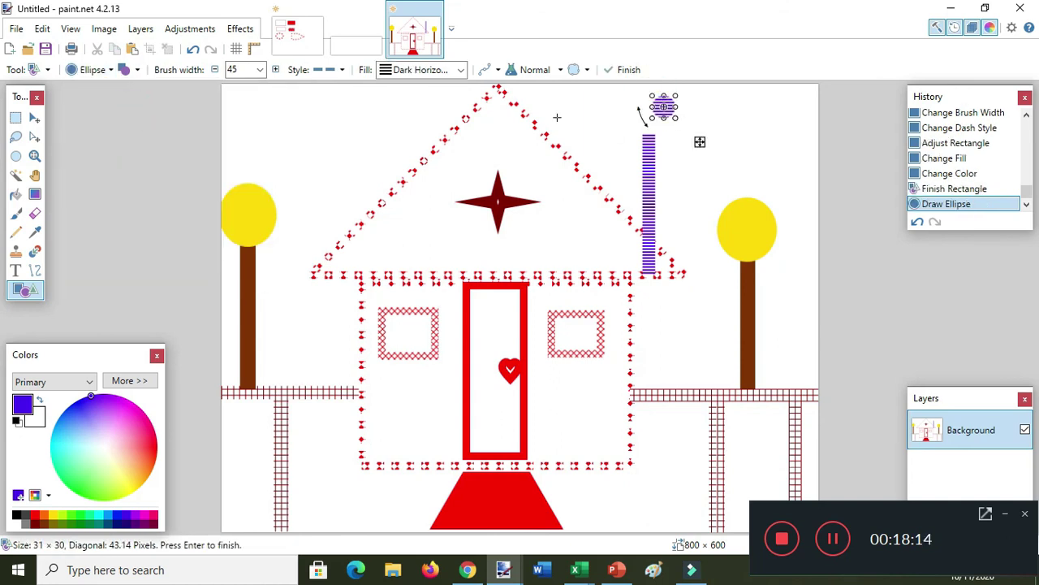
left_click(341, 70)
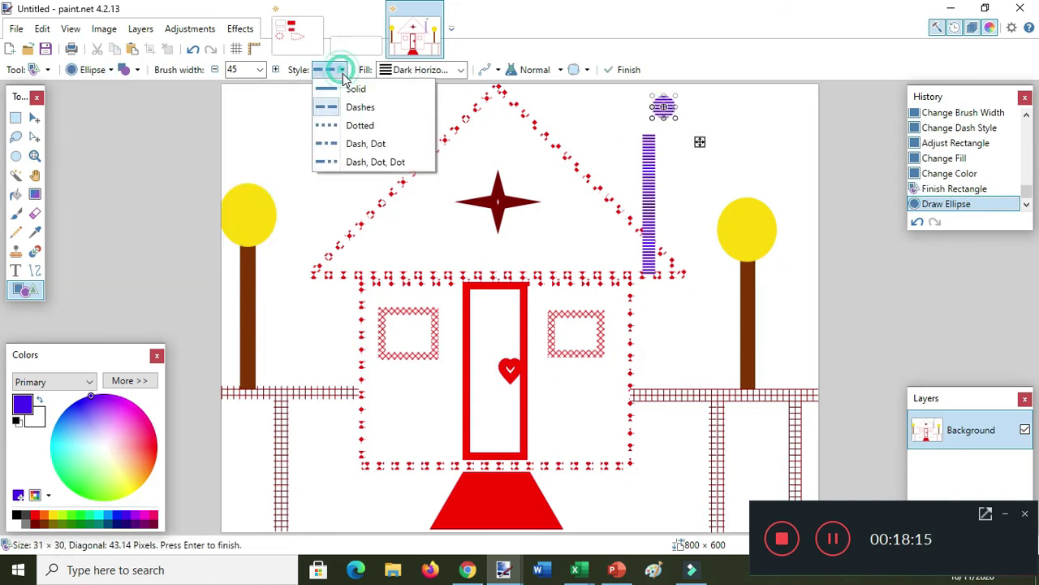
left_click(350, 125)
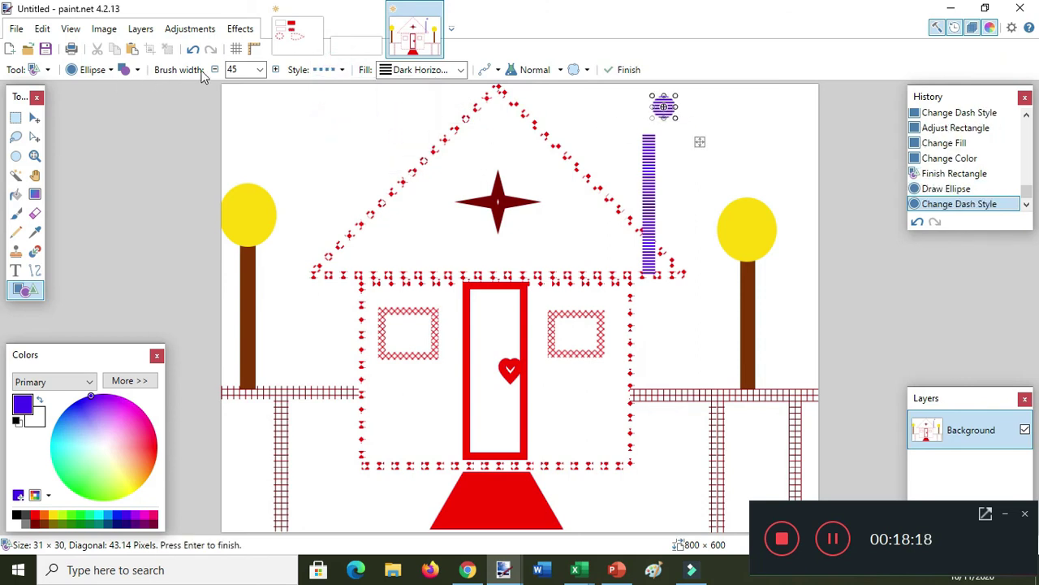
left_click(128, 70)
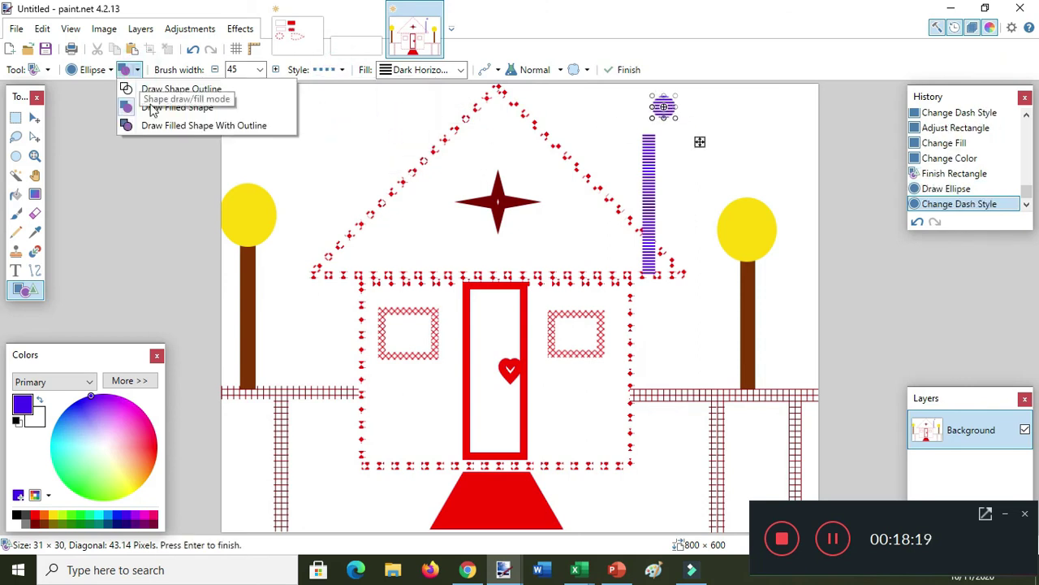
left_click(219, 109)
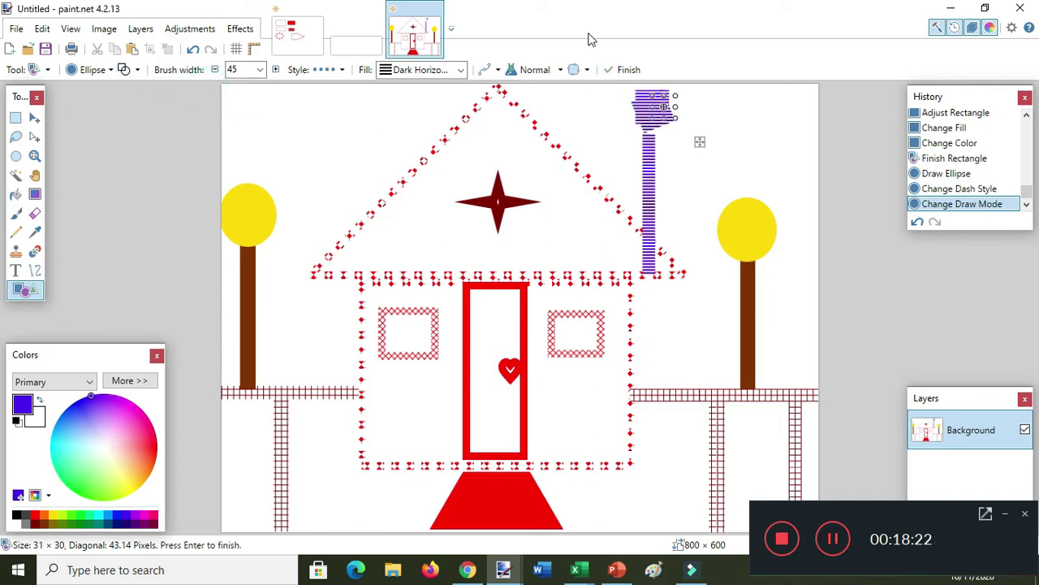
Give the ellipse above the chimney a Solid Color fill and Solid line style, narrowing it to about 21 × 30 pixels
left_click(459, 70)
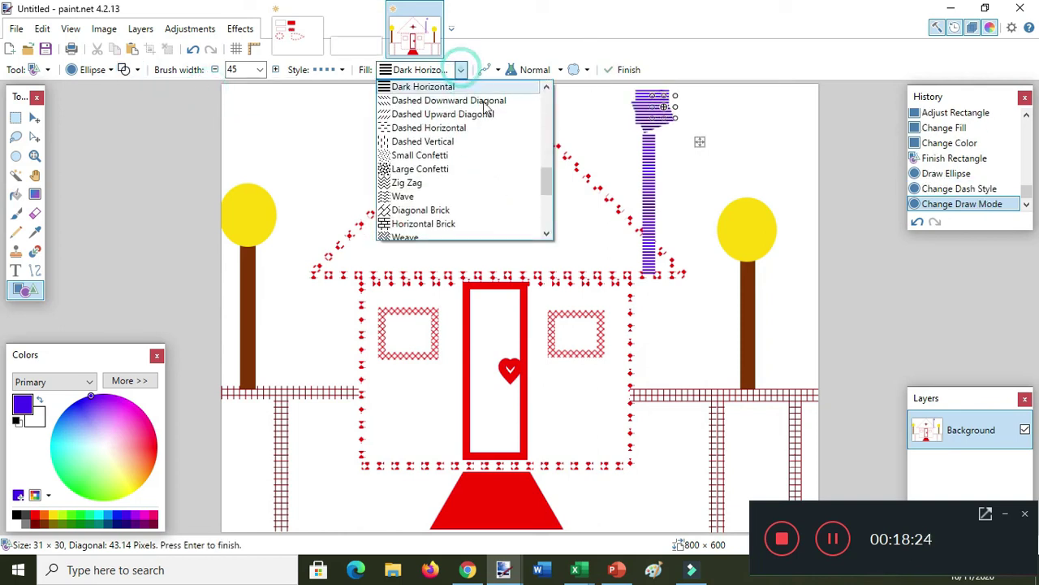
left_click_drag(543, 178, 548, 91)
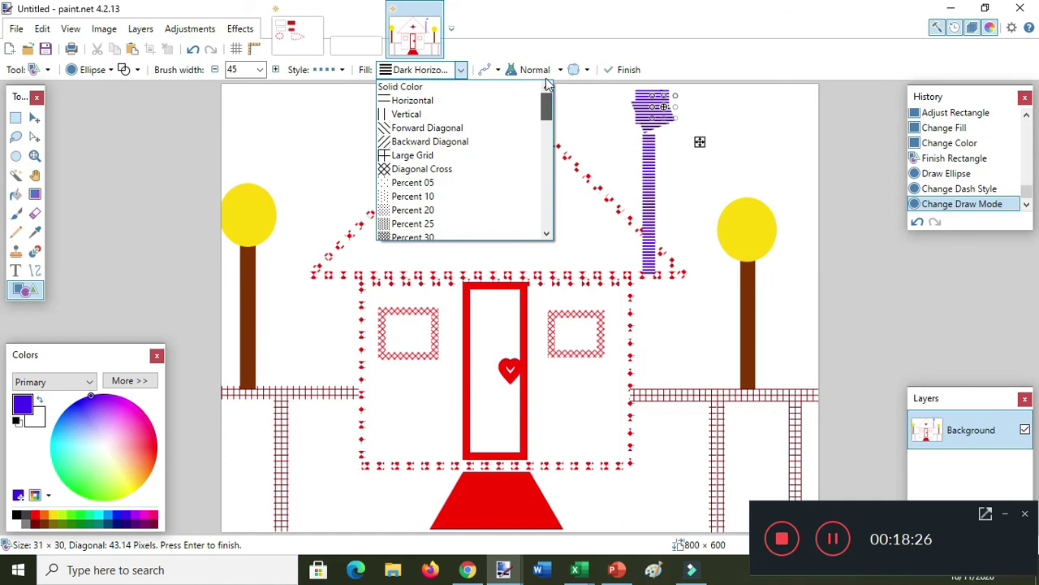
left_click(441, 86)
mouse_move(656, 114)
left_mouse_down()
mouse_move(657, 104)
mouse_move(687, 111)
mouse_move(662, 113)
left_mouse_up()
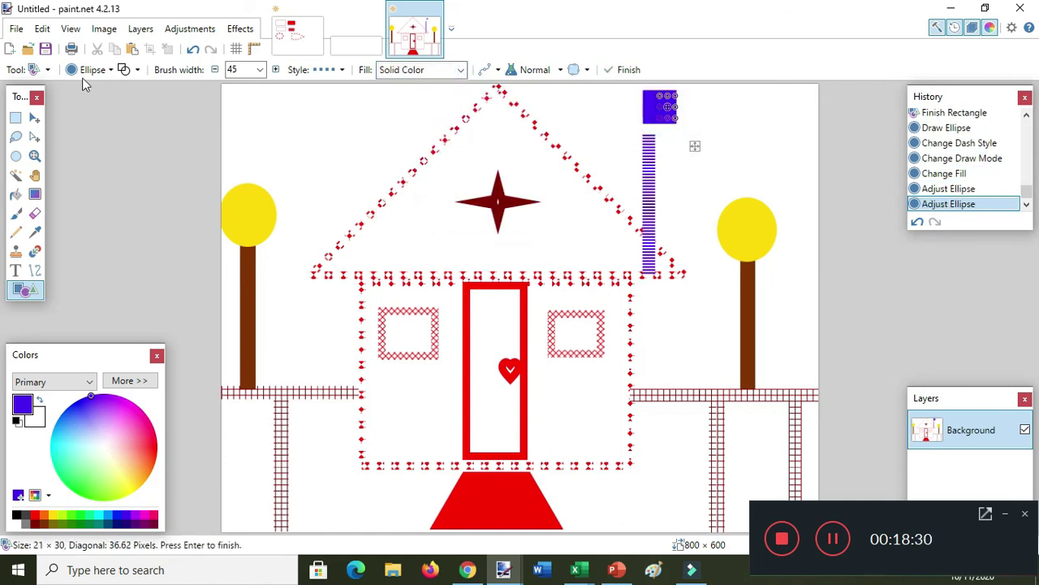
left_click(112, 71)
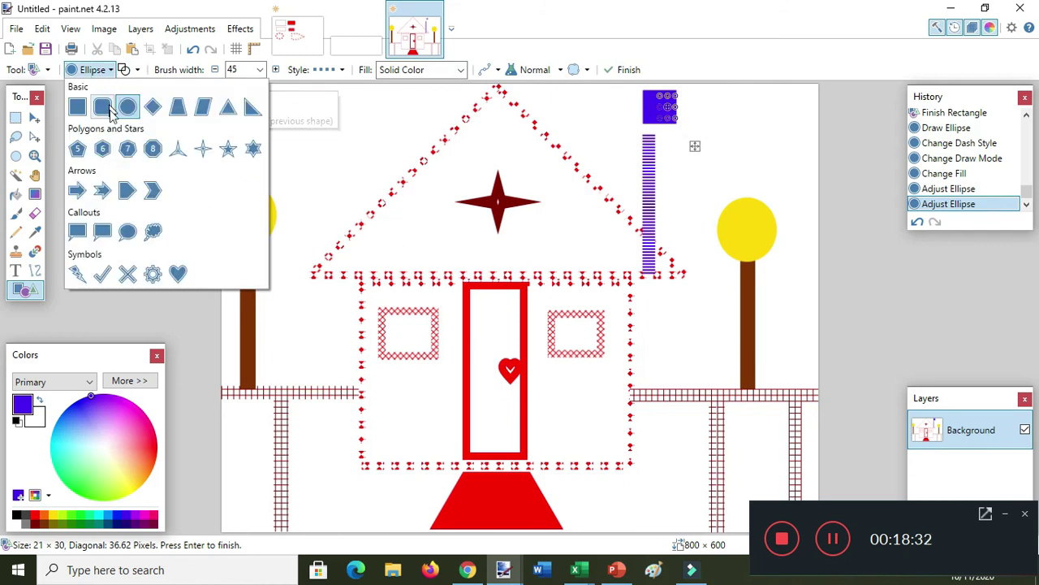
left_click(126, 104)
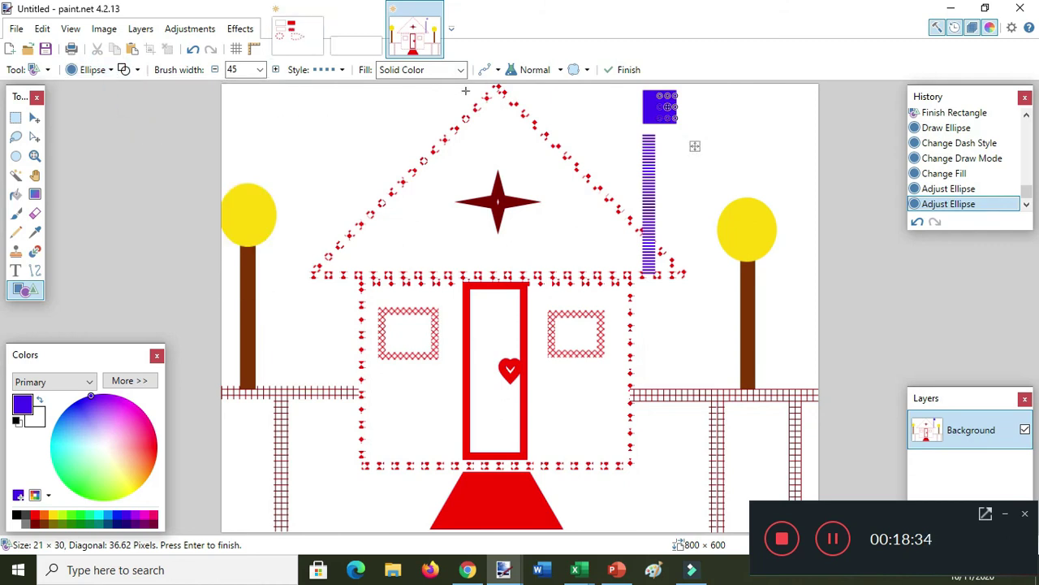
left_click(331, 69)
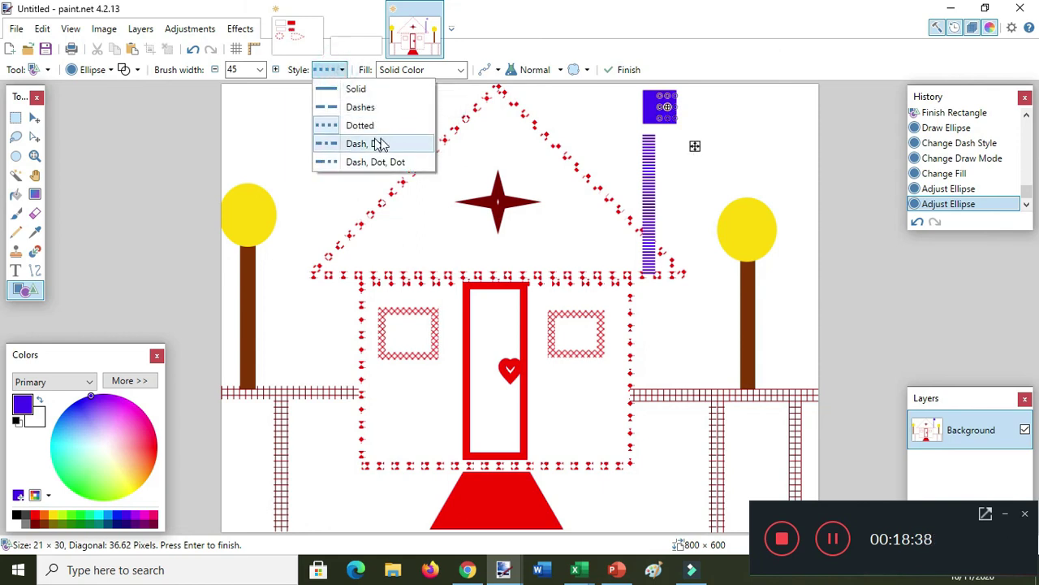
left_click(351, 89)
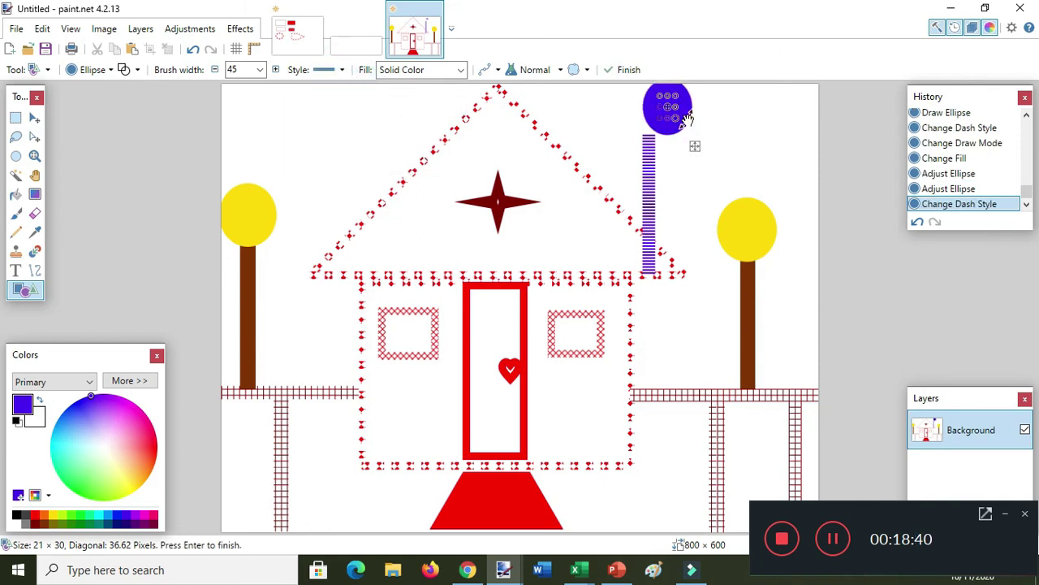
Resize and rotate the outlined ellipse above the chimney to about 19 × 19 pixels, and set its brush width to 5
left_click(111, 70)
left_click(135, 70)
left_click(137, 70)
left_click(149, 87)
left_click_drag(695, 146, 680, 108)
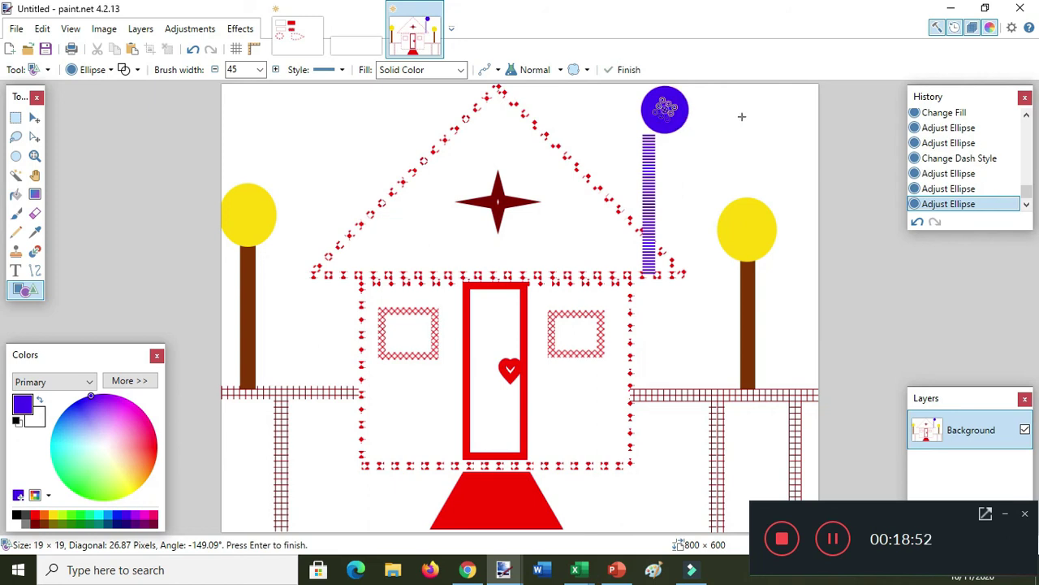
left_click(259, 70)
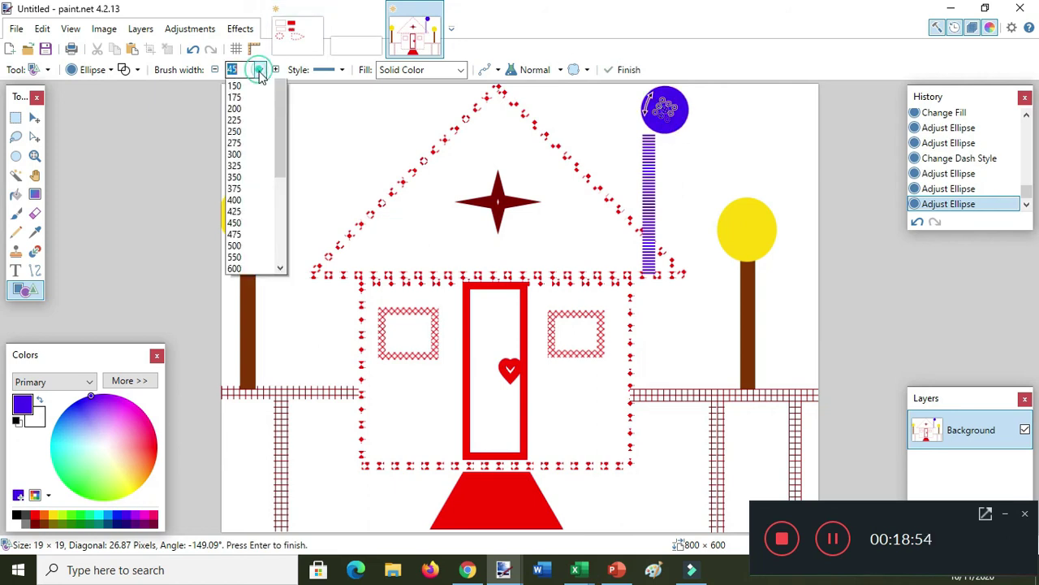
scroll(261, 144, "up", 2)
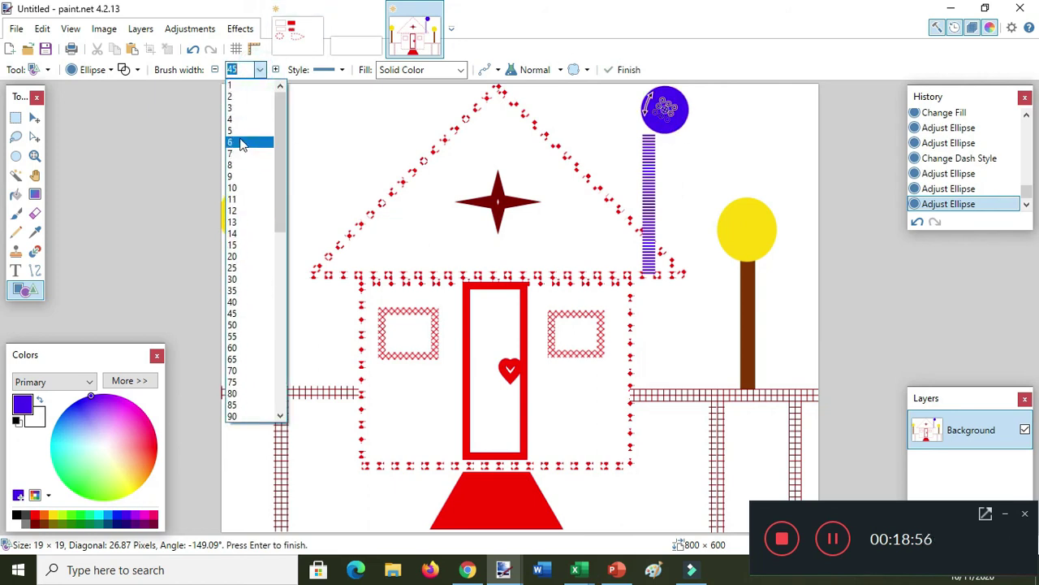
left_click(236, 132)
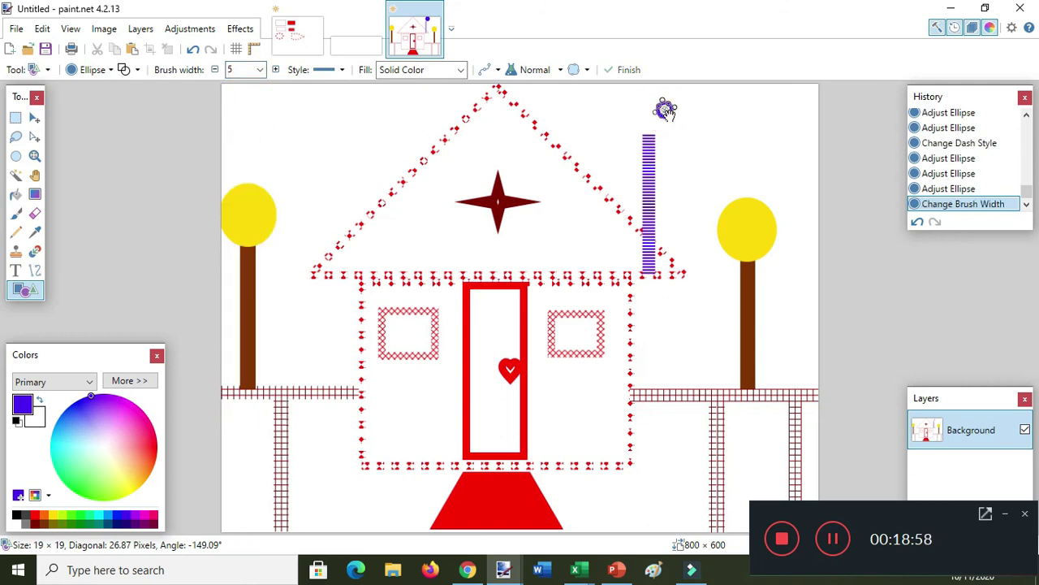
Finish the ring and add three more blue-violet ellipse outlines around it above the chimney, the uppermost about 13 × 24 pixels
mouse_move(658, 113)
left_mouse_down()
mouse_move(662, 103)
mouse_move(663, 116)
mouse_move(625, 103)
mouse_move(663, 127)
left_mouse_up()
key("Return")
key("Return")
key("Return")
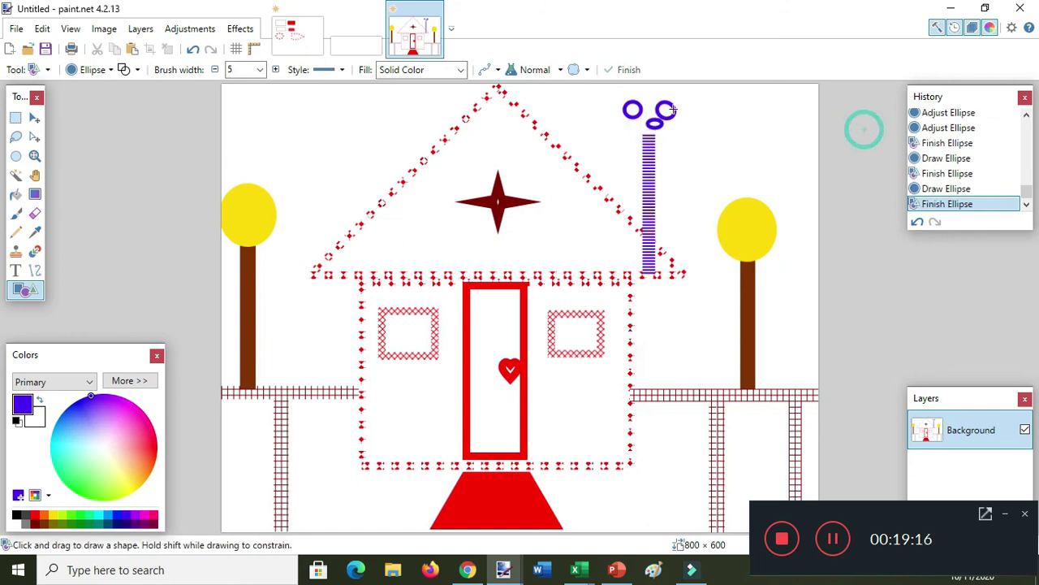
left_click_drag(645, 91, 656, 109)
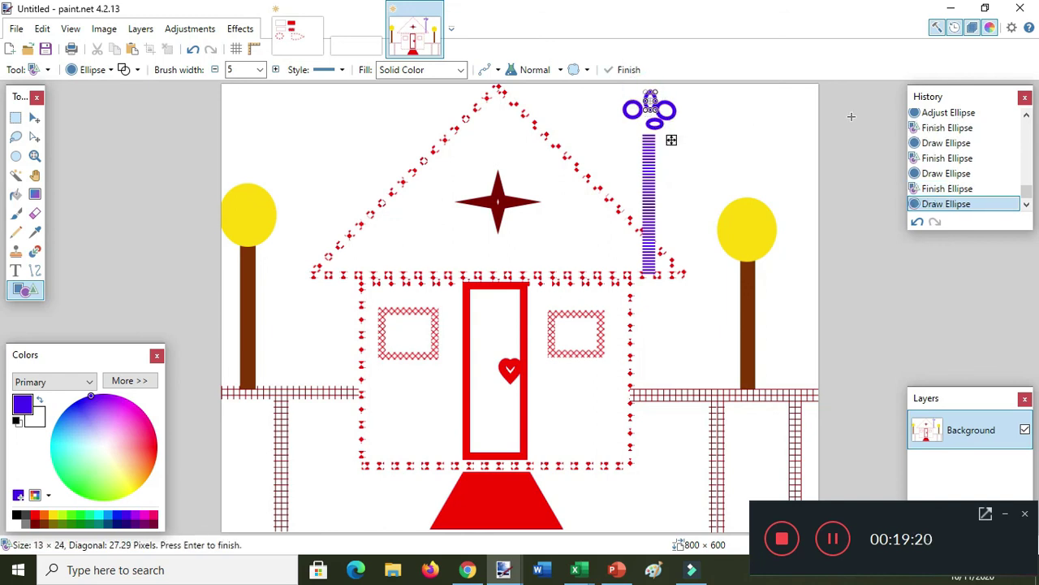
left_click(889, 118)
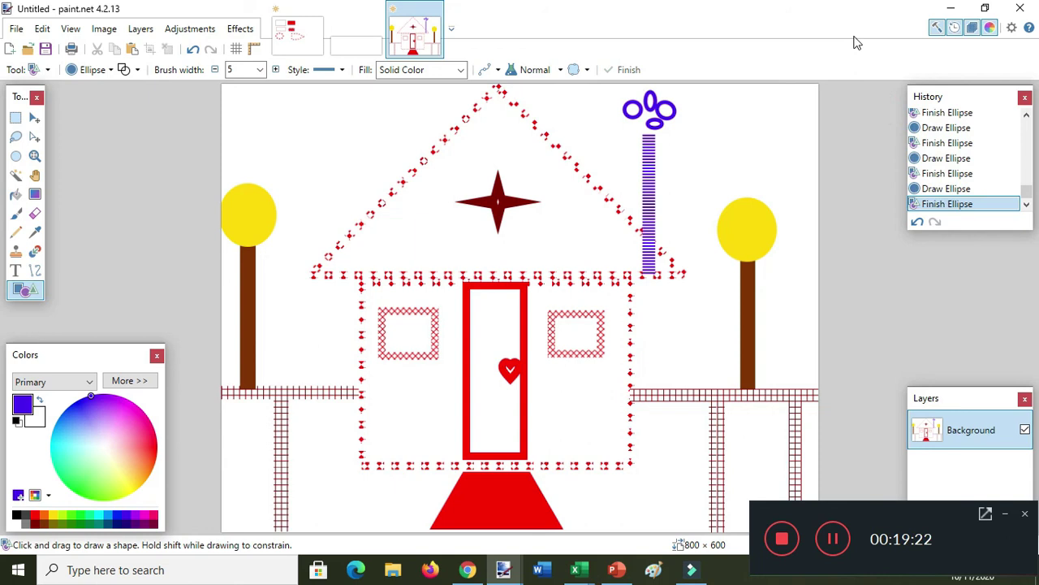
Draw a Cloud callout about 102 × 72 pixels in the sky above the left tree, colour it cyan and finish it
left_click(112, 70)
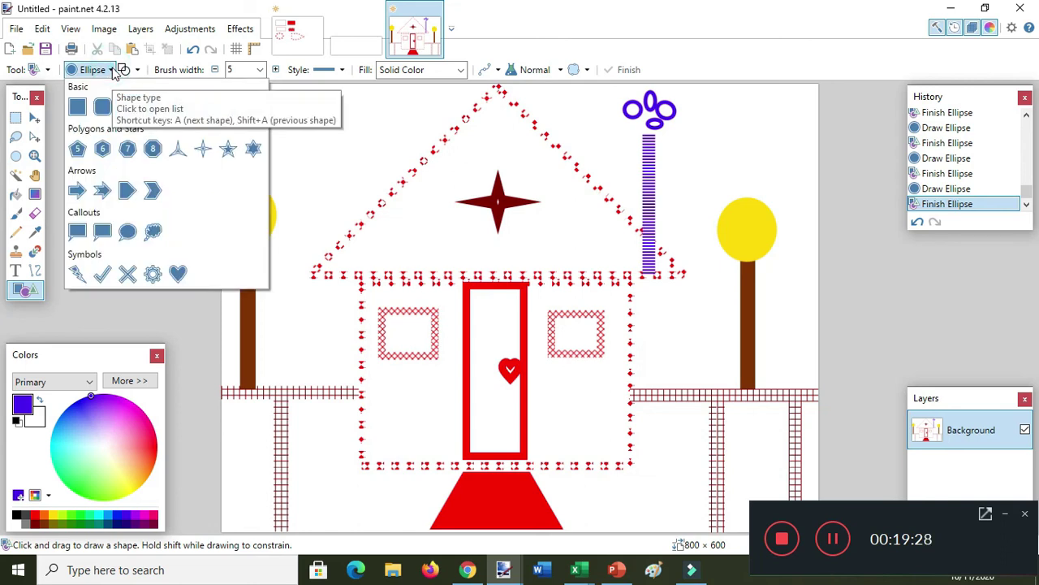
left_click(153, 231)
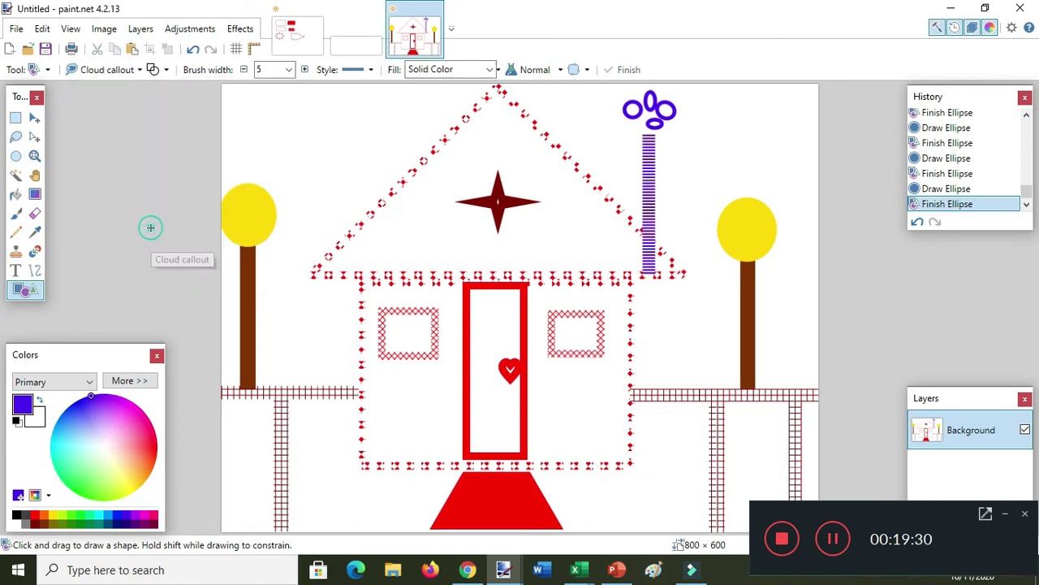
left_click_drag(248, 89, 325, 141)
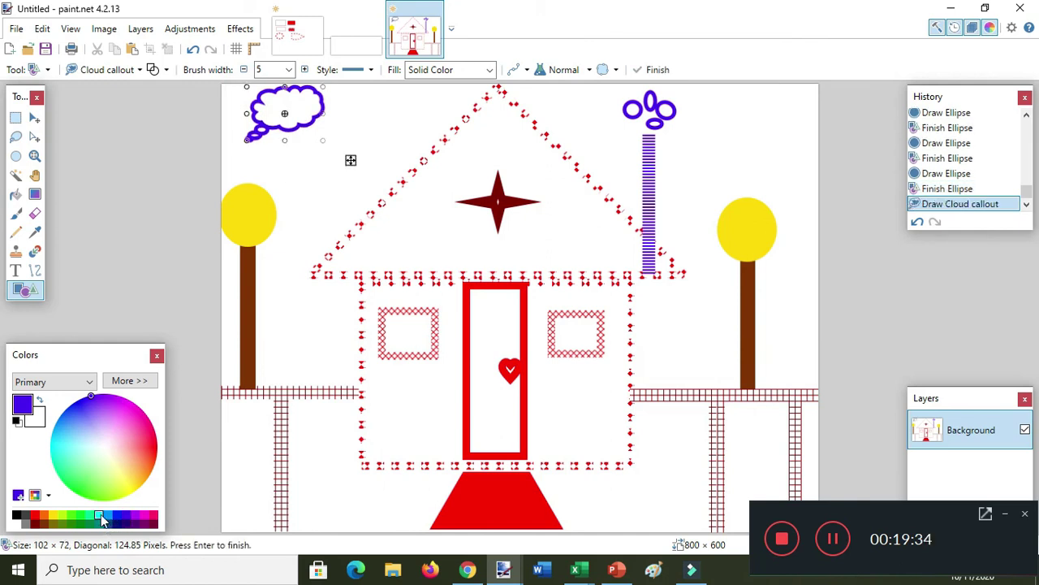
left_click(100, 515)
key("Return")
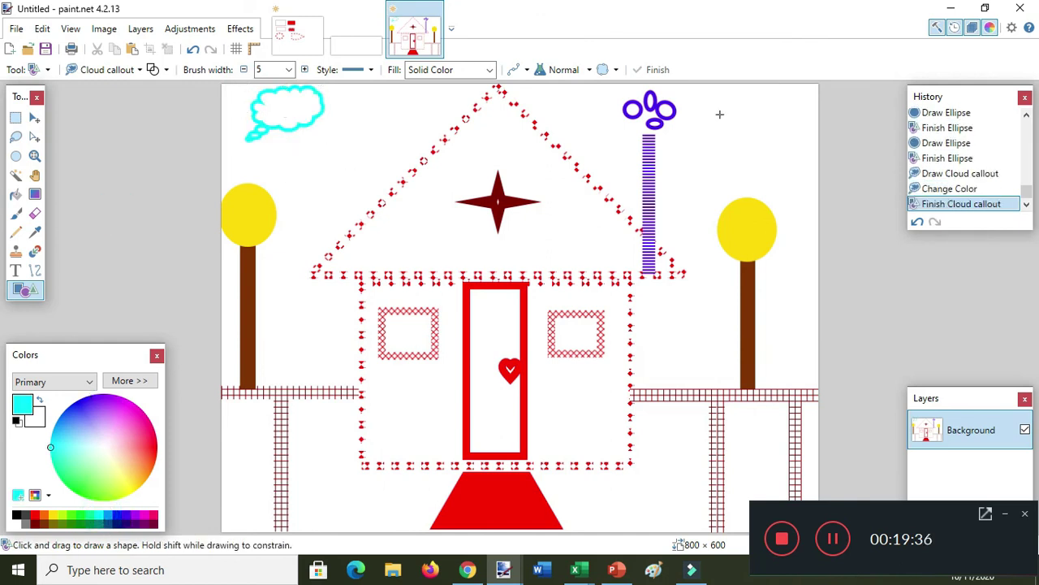
Draw a second cyan Cloud callout in the sky above the right tree and finish it
left_click_drag(752, 98, 828, 166)
key("Return")
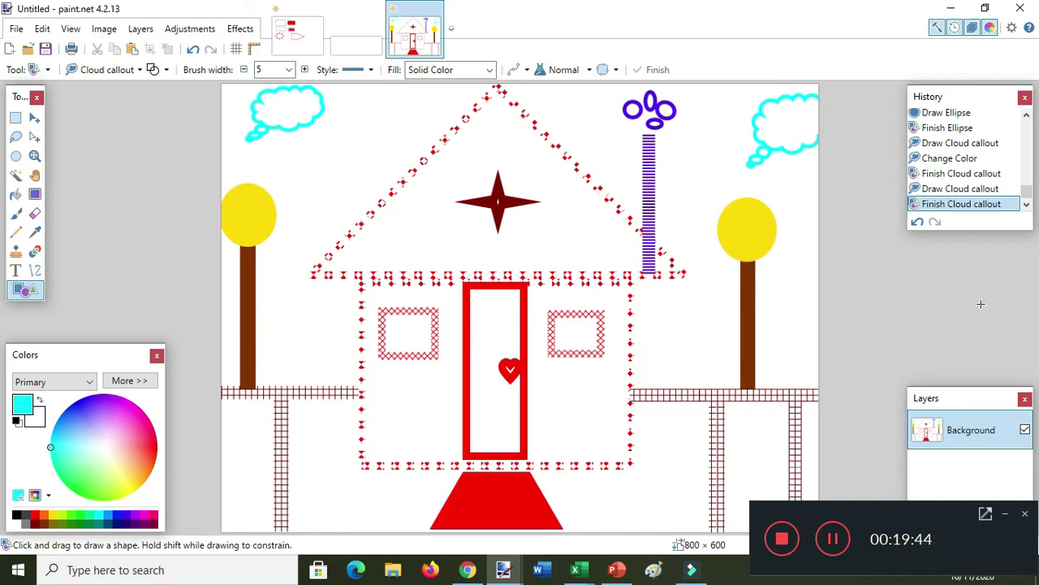
left_click(885, 278)
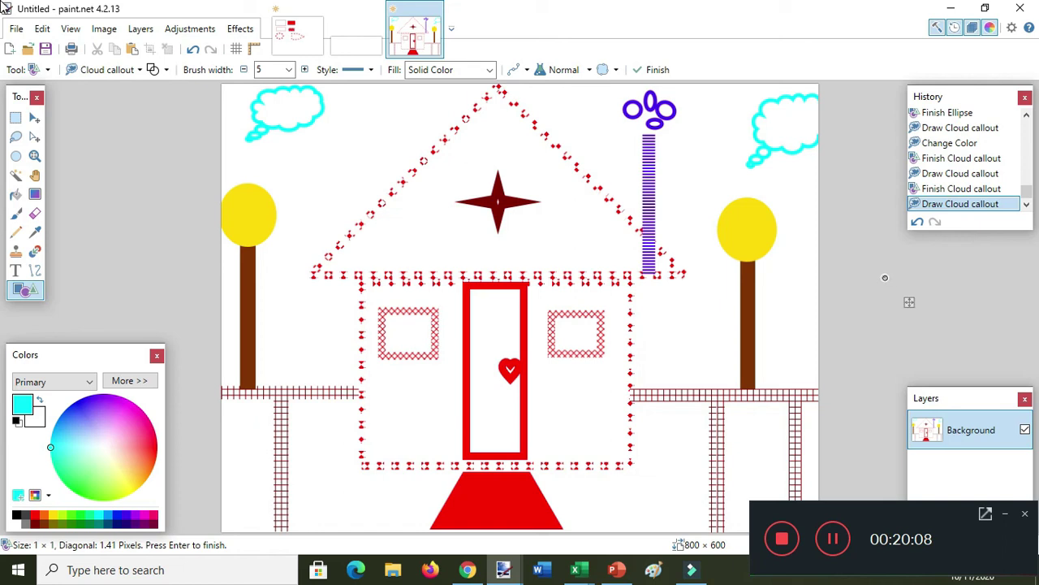
Start saving the drawing as a new file and name it "My dream house"
left_click(15, 28)
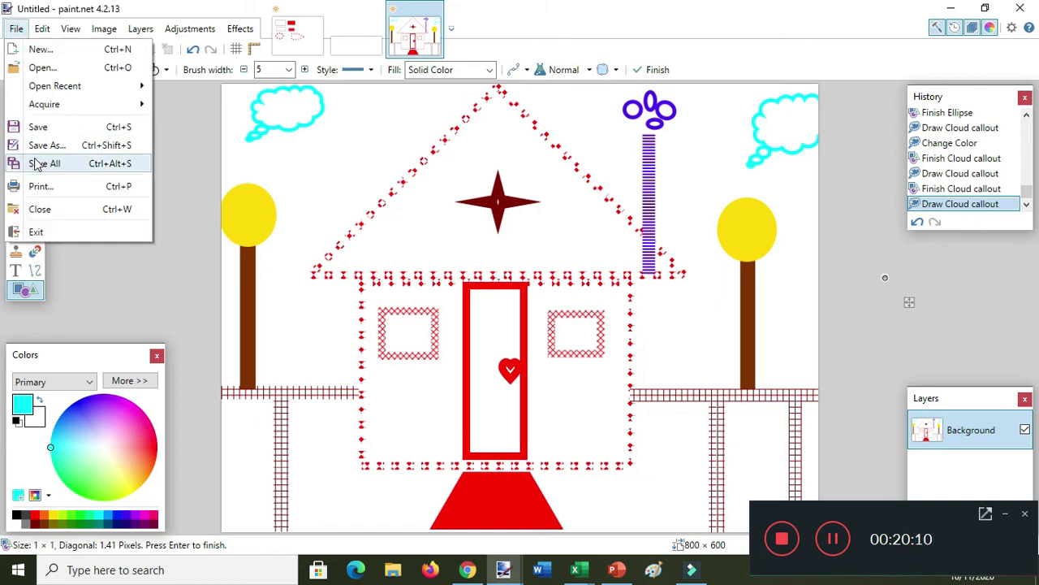
left_click(40, 145)
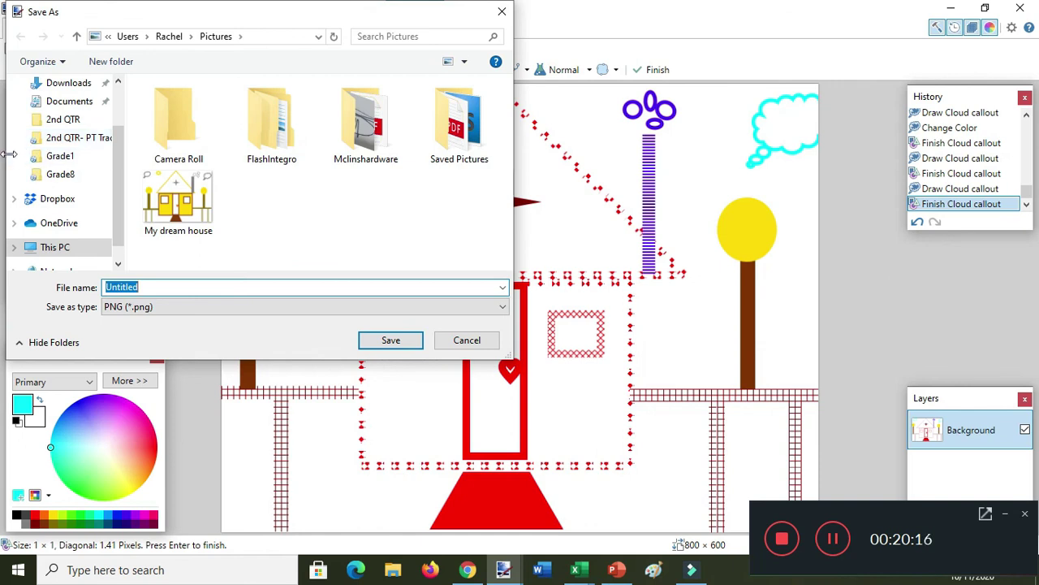
type("My")
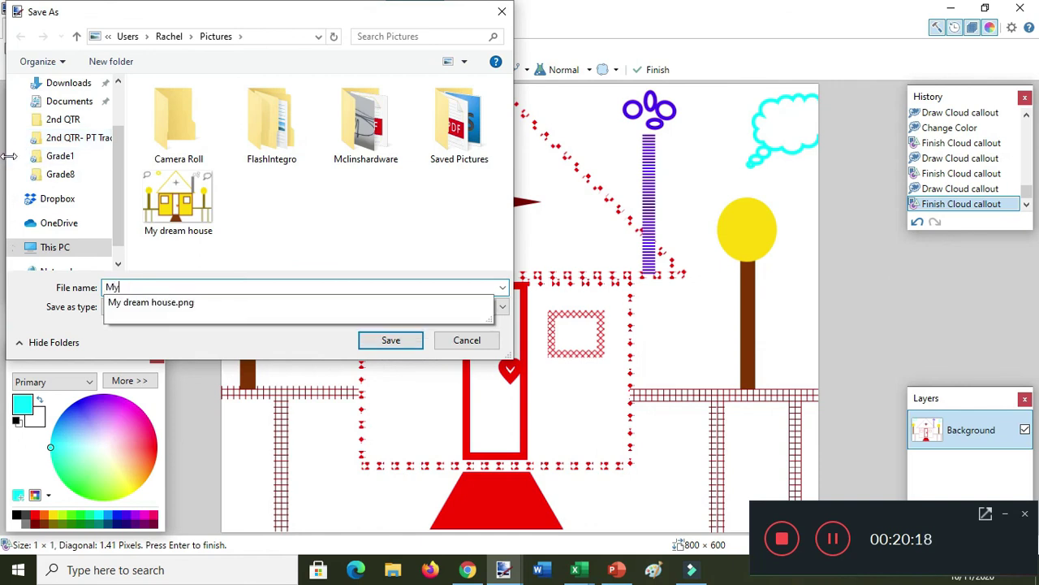
type(" dream house")
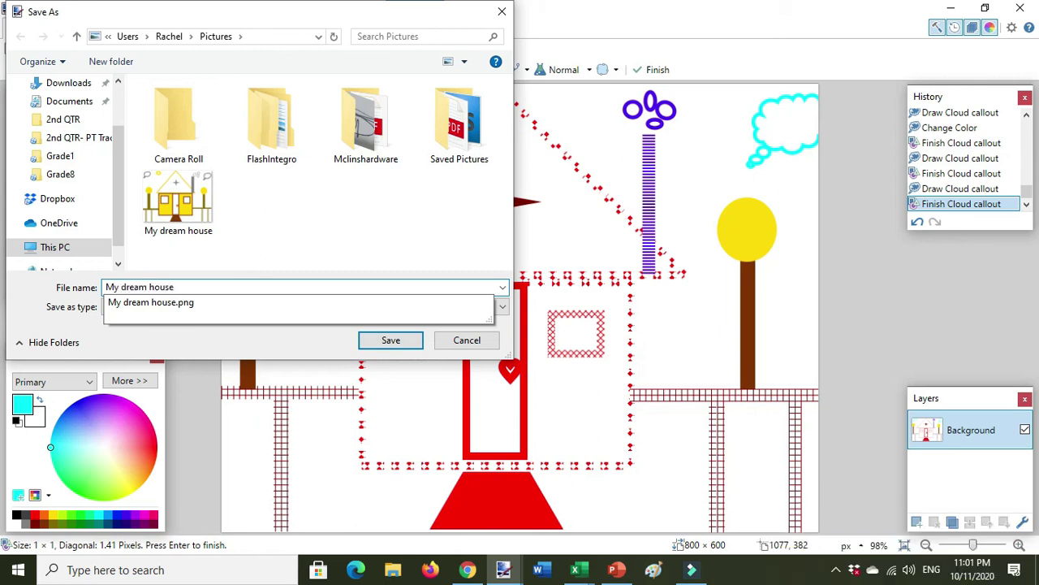
Browse the available save locations and open the Pictures folder
left_click_drag(53, 12, 52, 80)
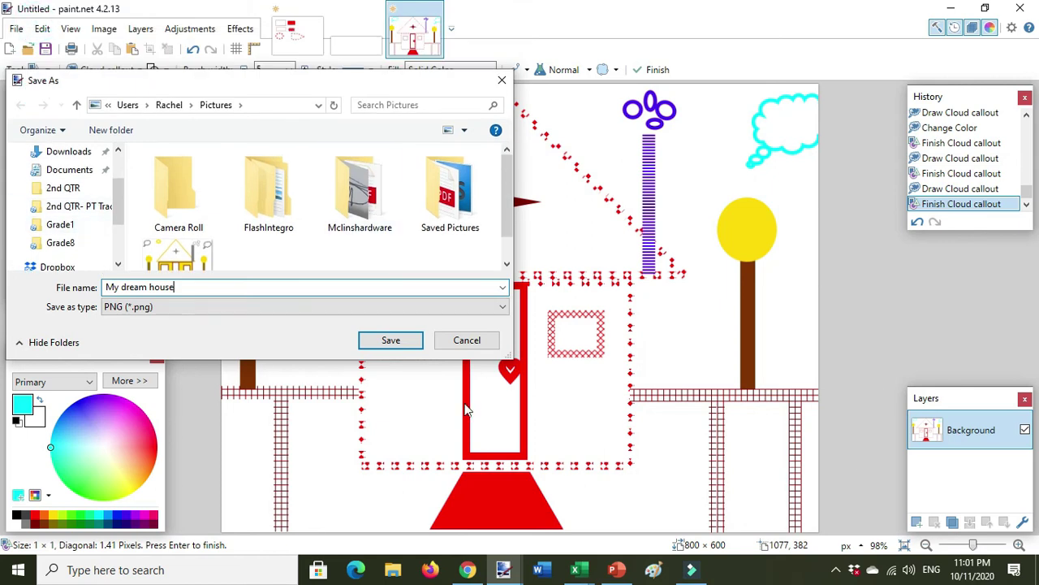
scroll(81, 203, "up", 2)
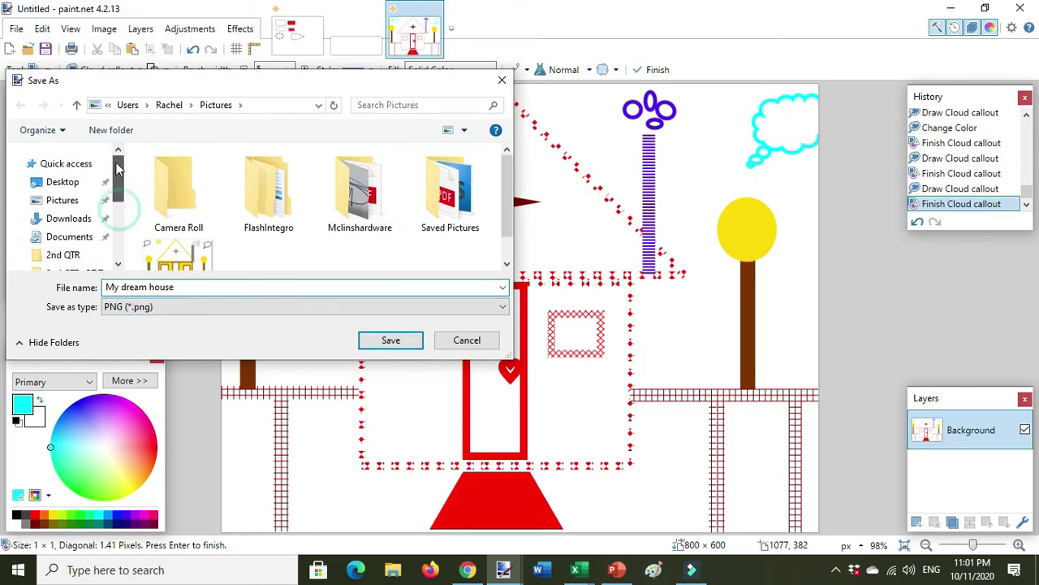
left_click(65, 202)
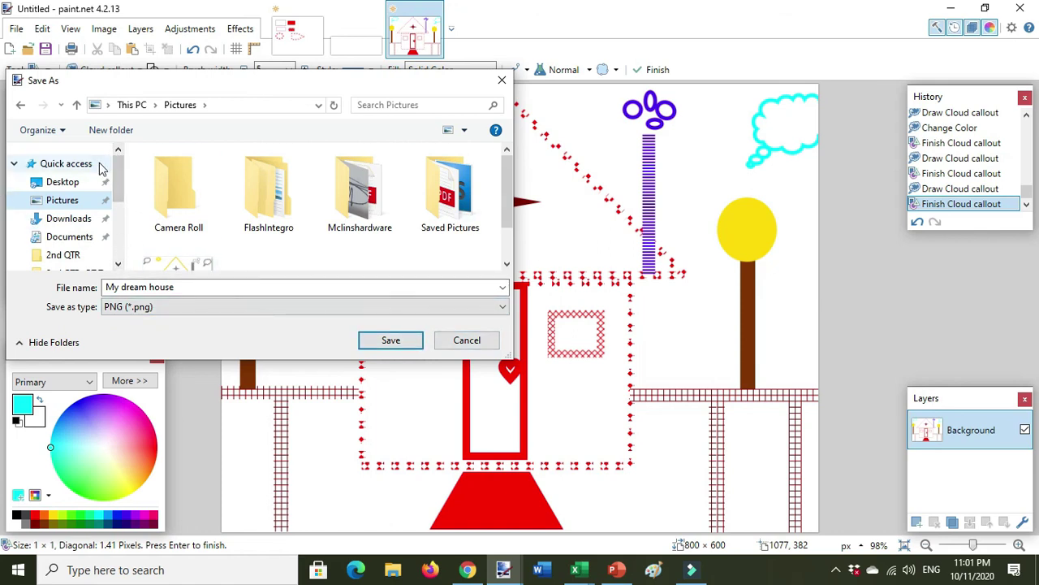
left_click(118, 265)
left_click(119, 265)
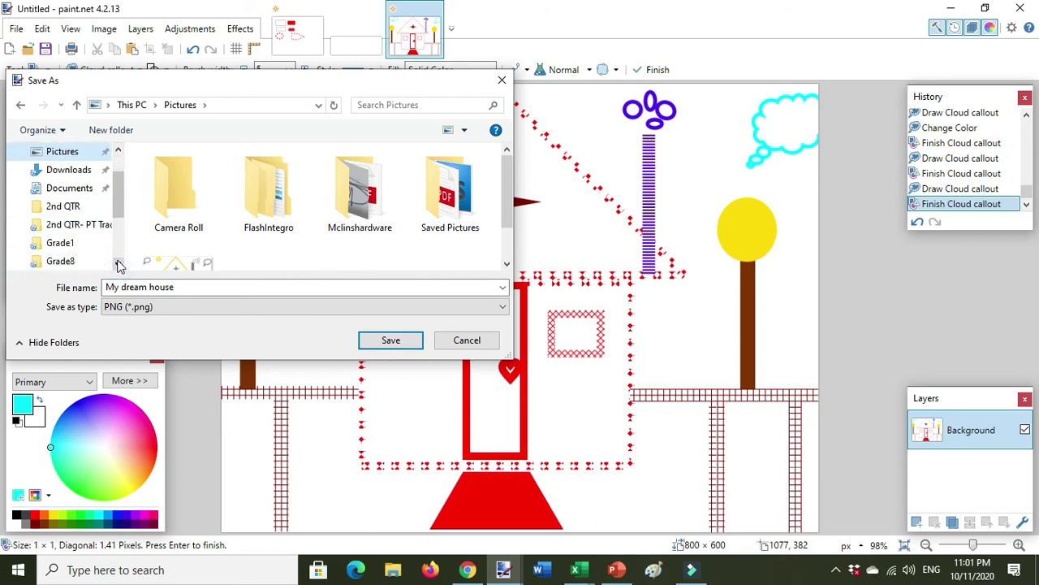
scroll(118, 265, "up", 1)
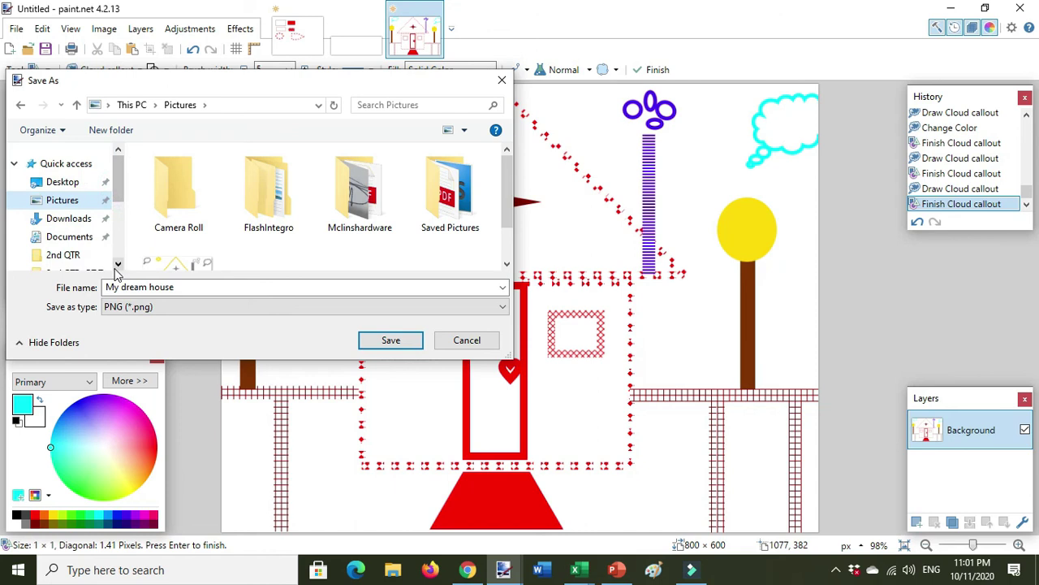
scroll(116, 179, "down", 3)
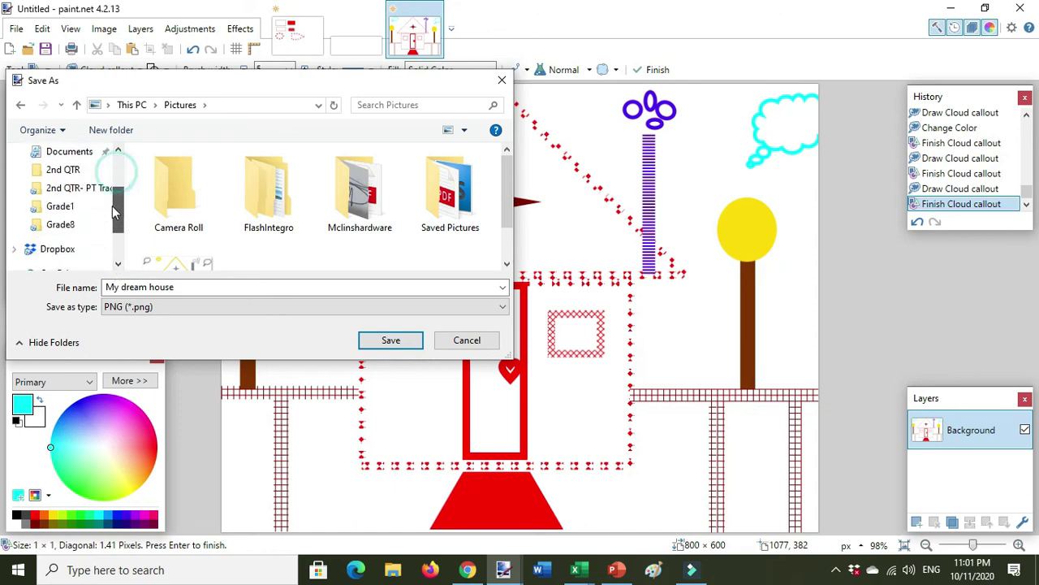
scroll(112, 185, "up", 2)
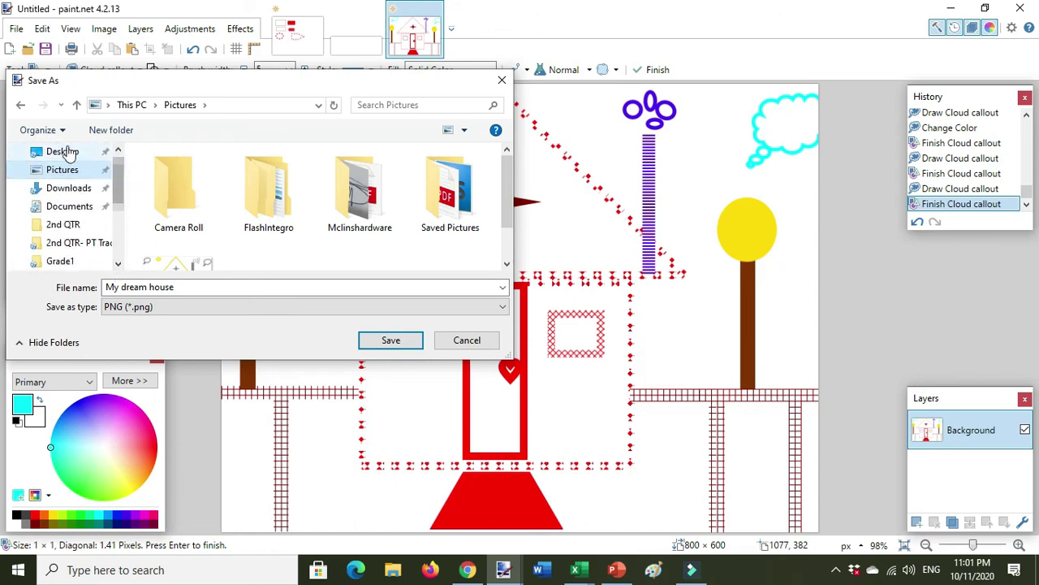
Save the drawing as a PNG with Auto-detect bit depth in the personal folder named after its owner on the Desktop
left_click(41, 151)
scroll(228, 207, "down", 1)
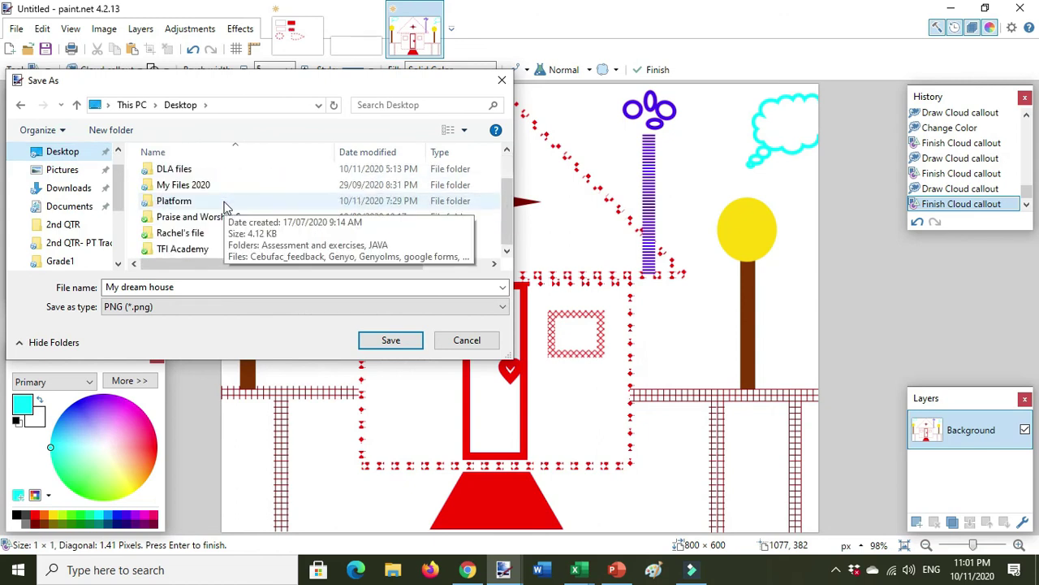
left_click(199, 234)
double_click(199, 238)
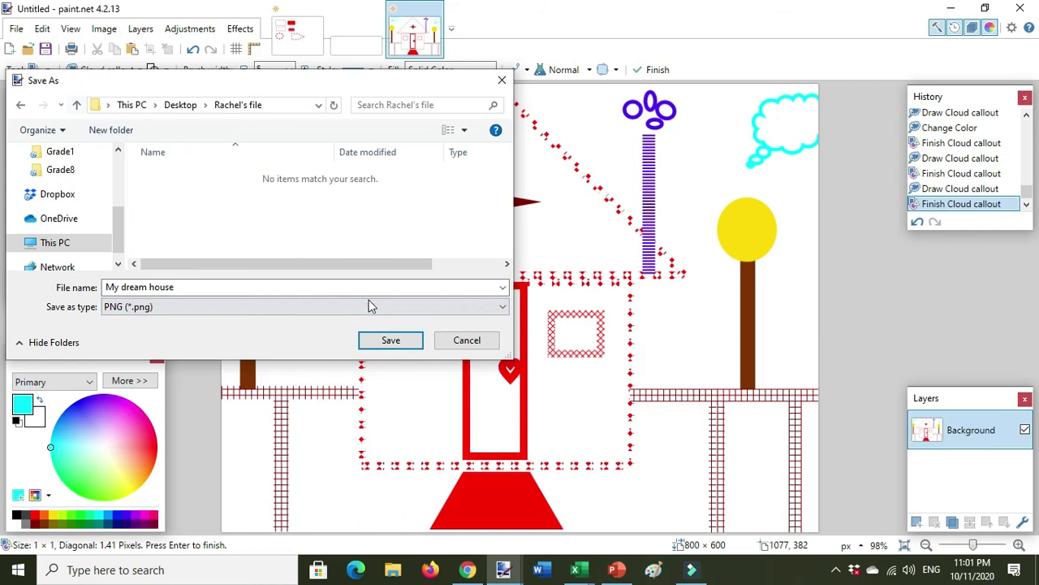
left_click(390, 340)
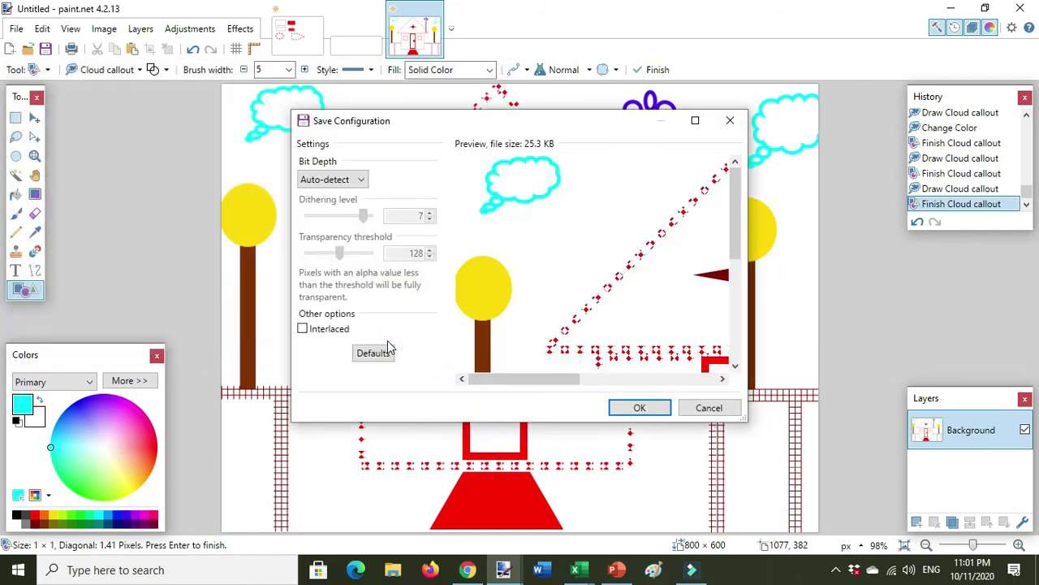
left_click(639, 408)
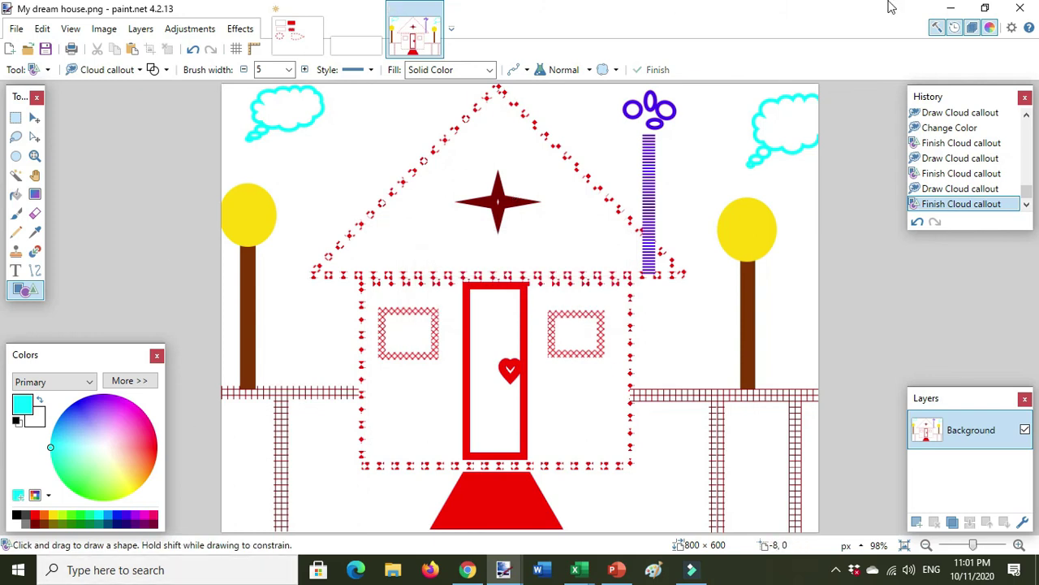
Switch to the desktop, open the personal folder in File Explorer and view the saved My dream house image
left_click(956, 8)
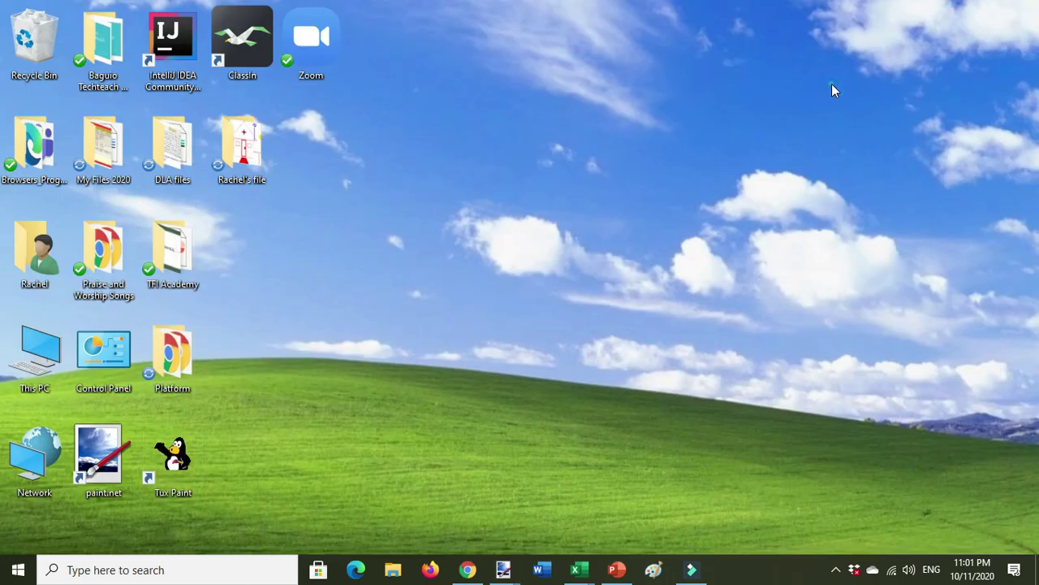
double_click(233, 166)
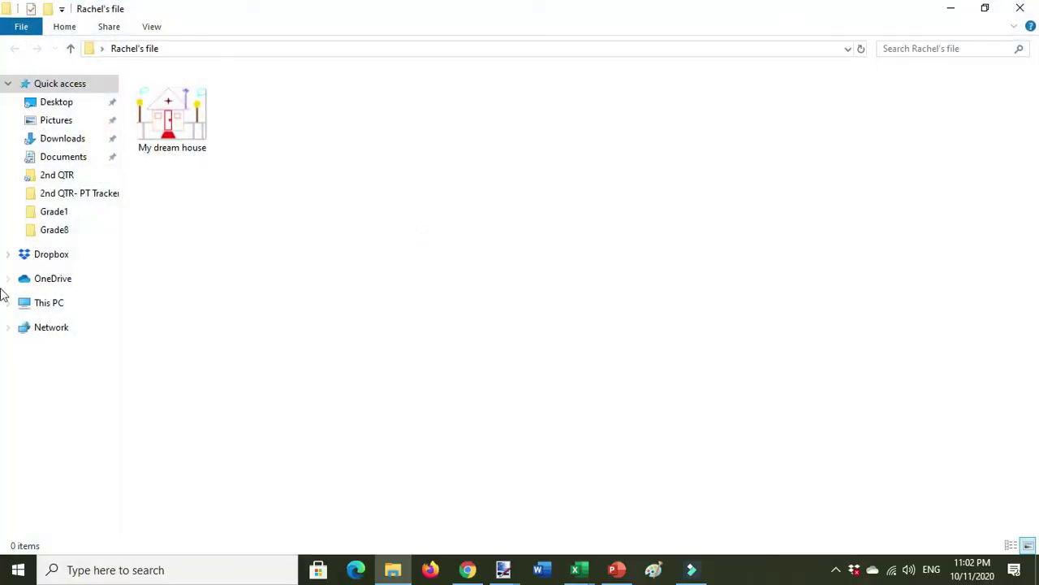
left_click(1021, 9)
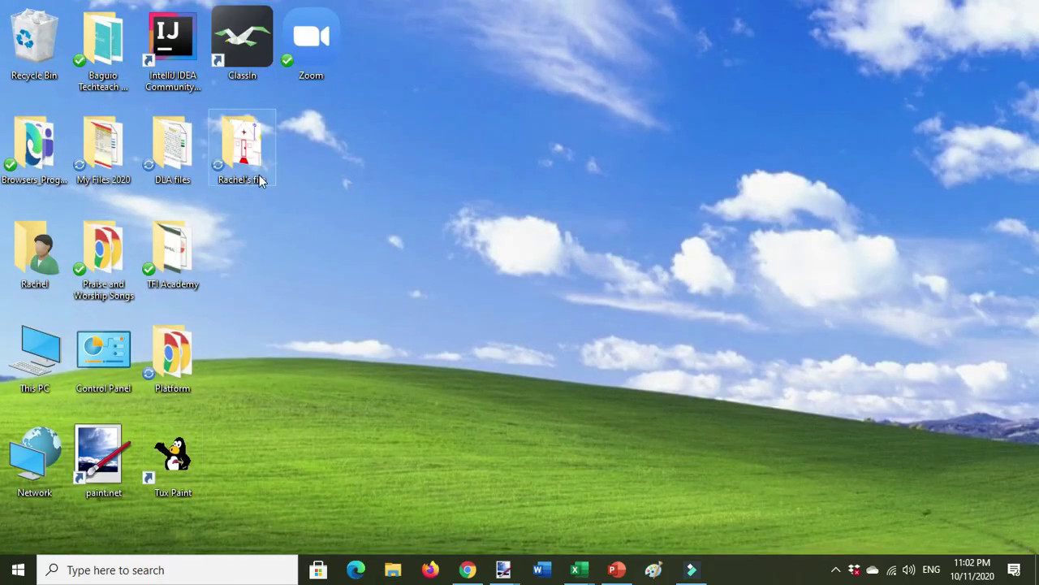
double_click(242, 153)
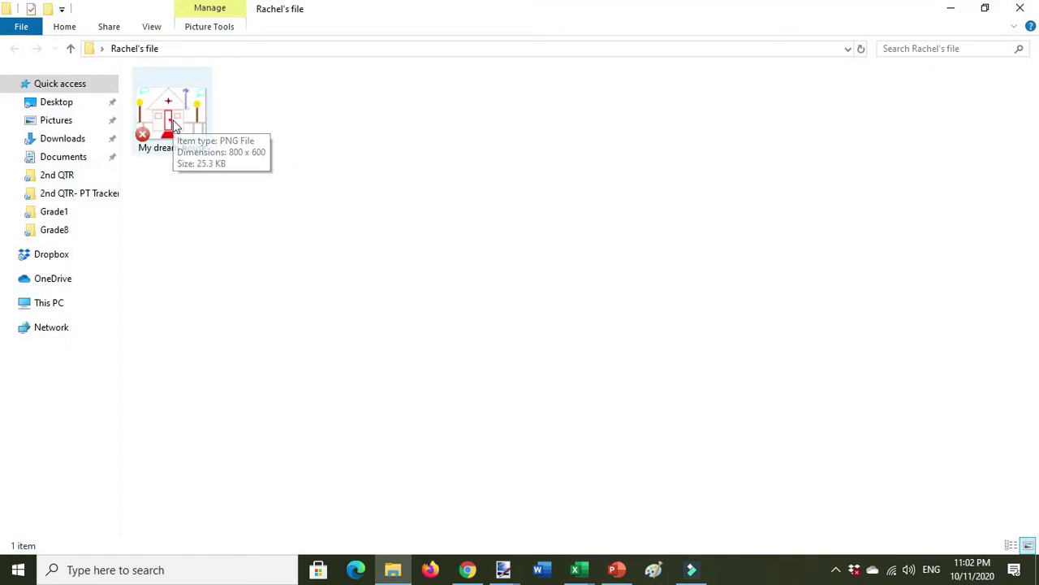
double_click(173, 126)
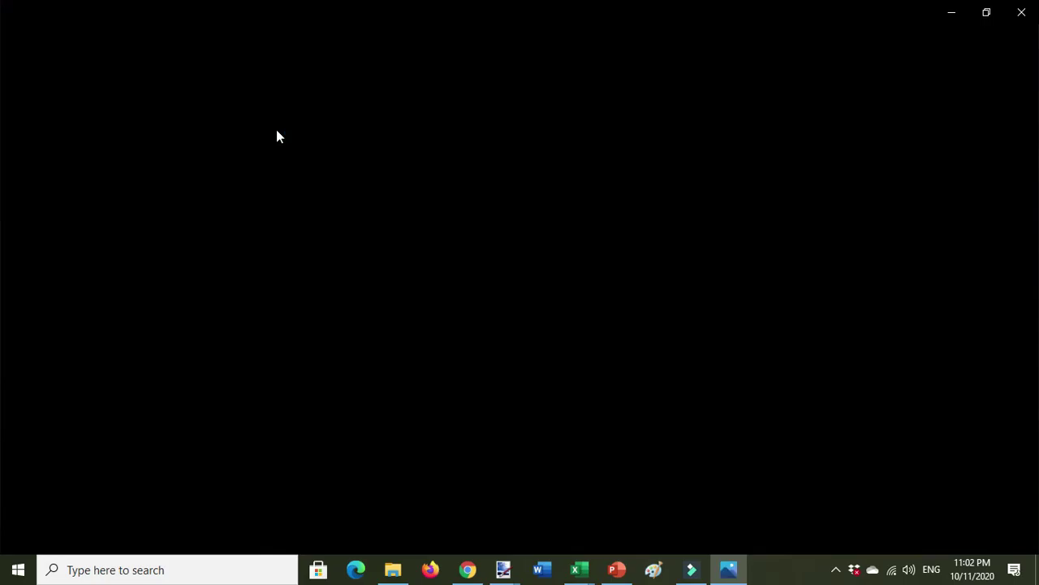